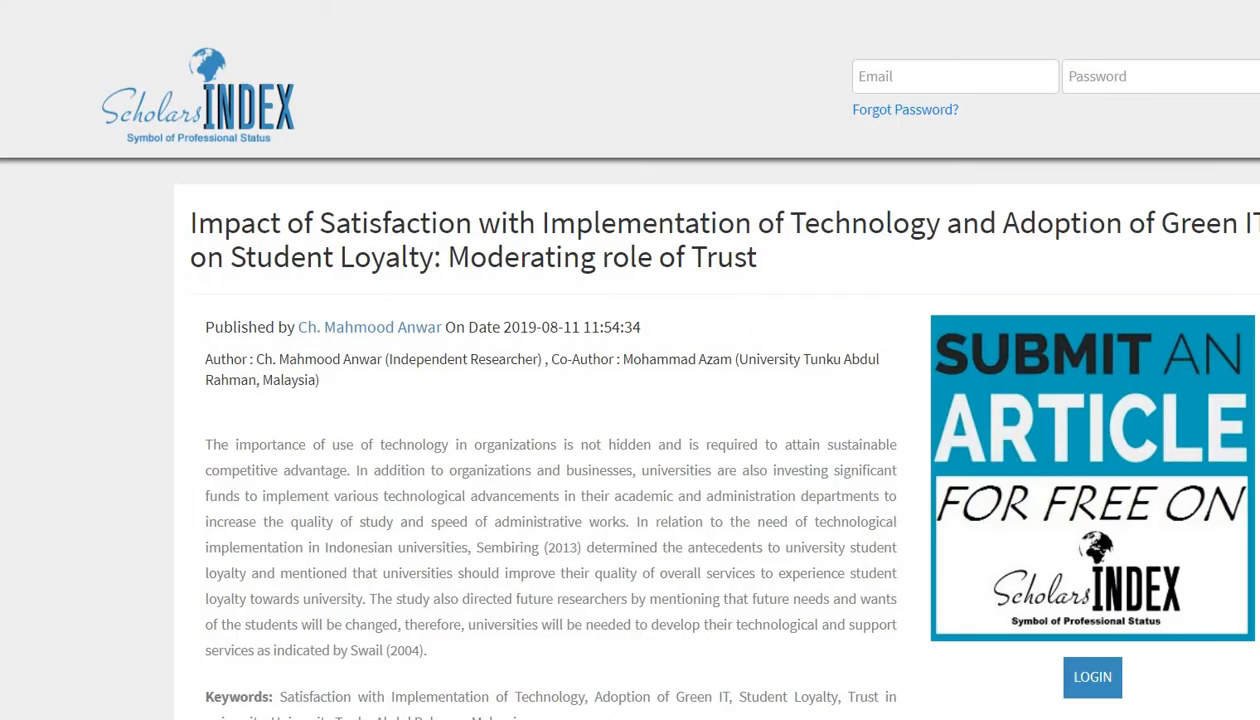
# - Switch from the article's study framework to SmartPLS and open the "new project" path model
pyautogui.scroll(-10, 620, 360)
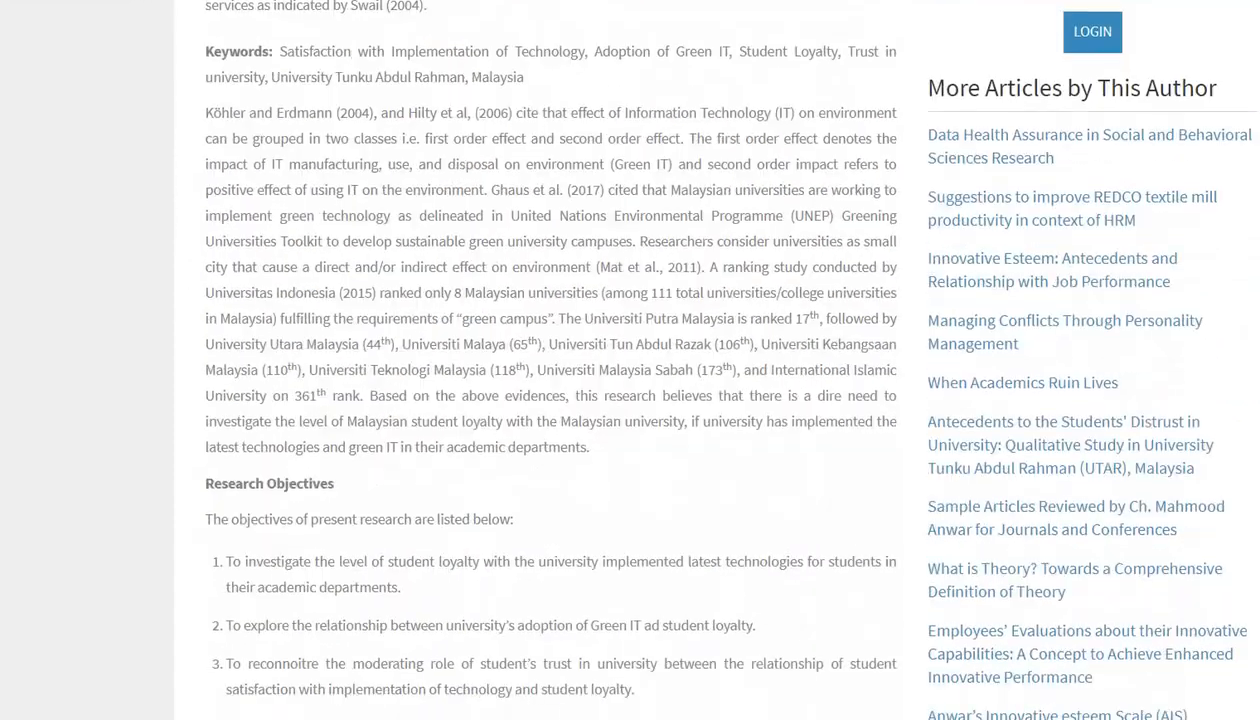
pyautogui.scroll(-10, 620, 360)
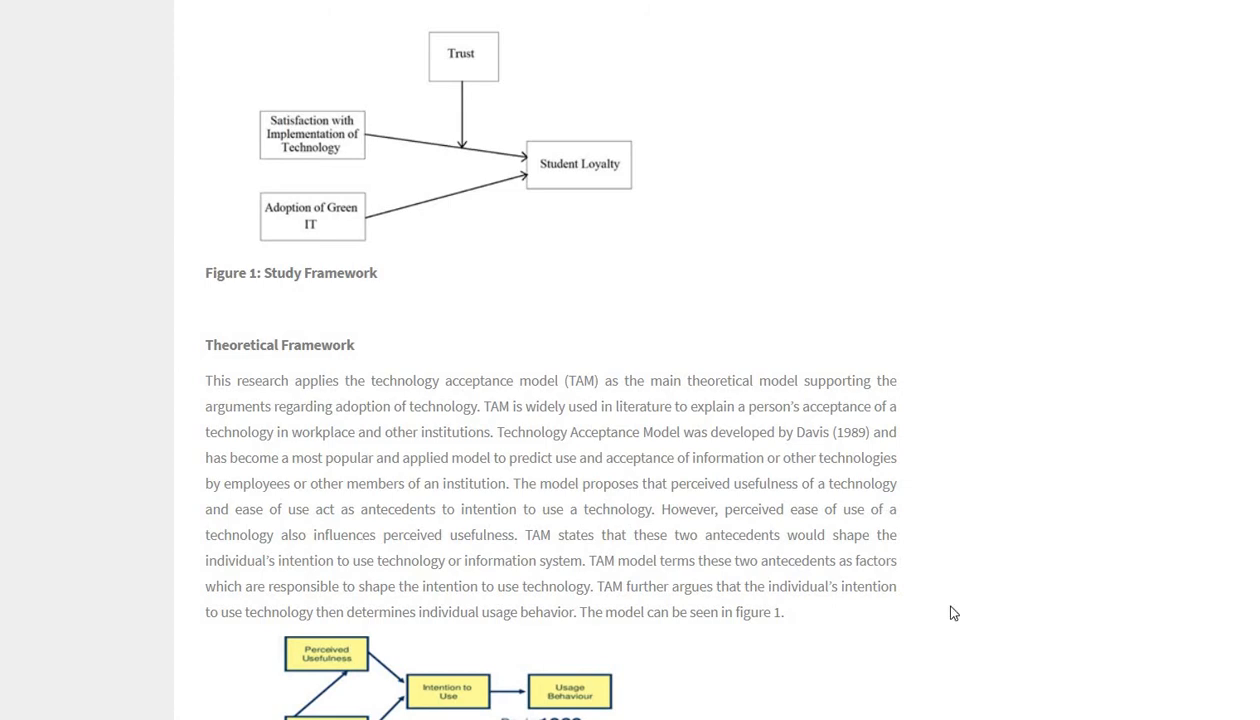
pyautogui.click(1020, 718)
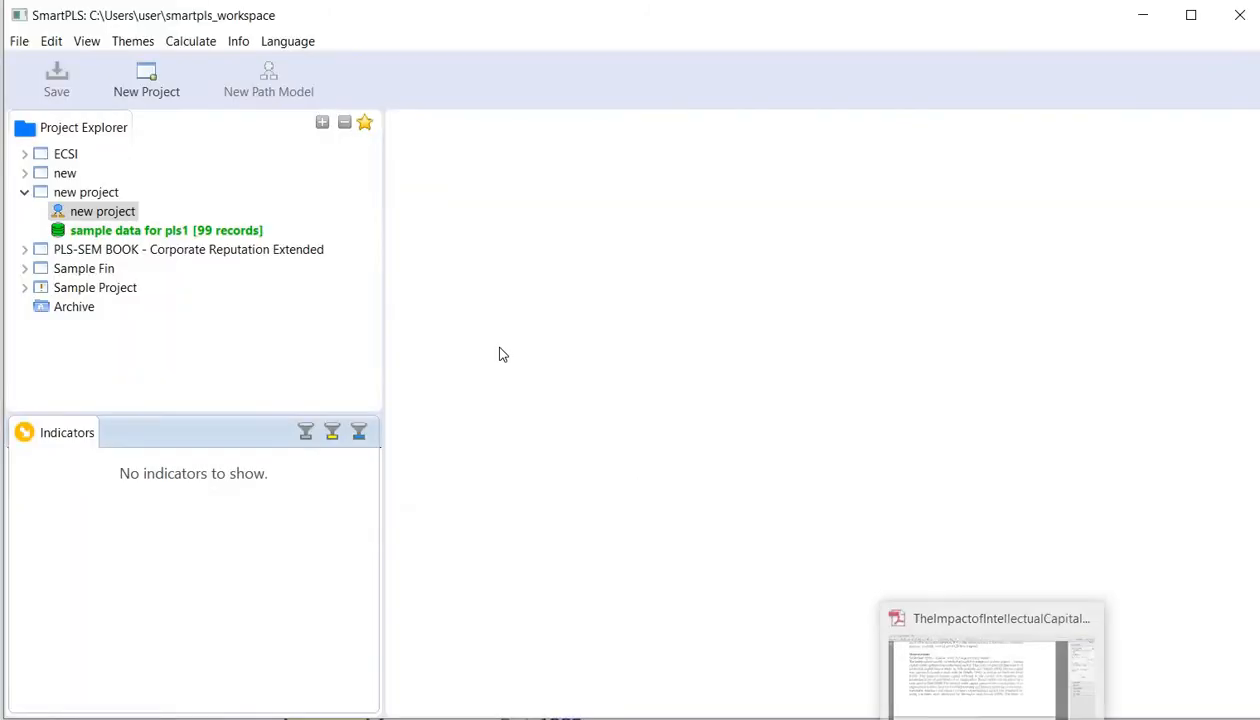
pyautogui.doubleClick(100, 214)
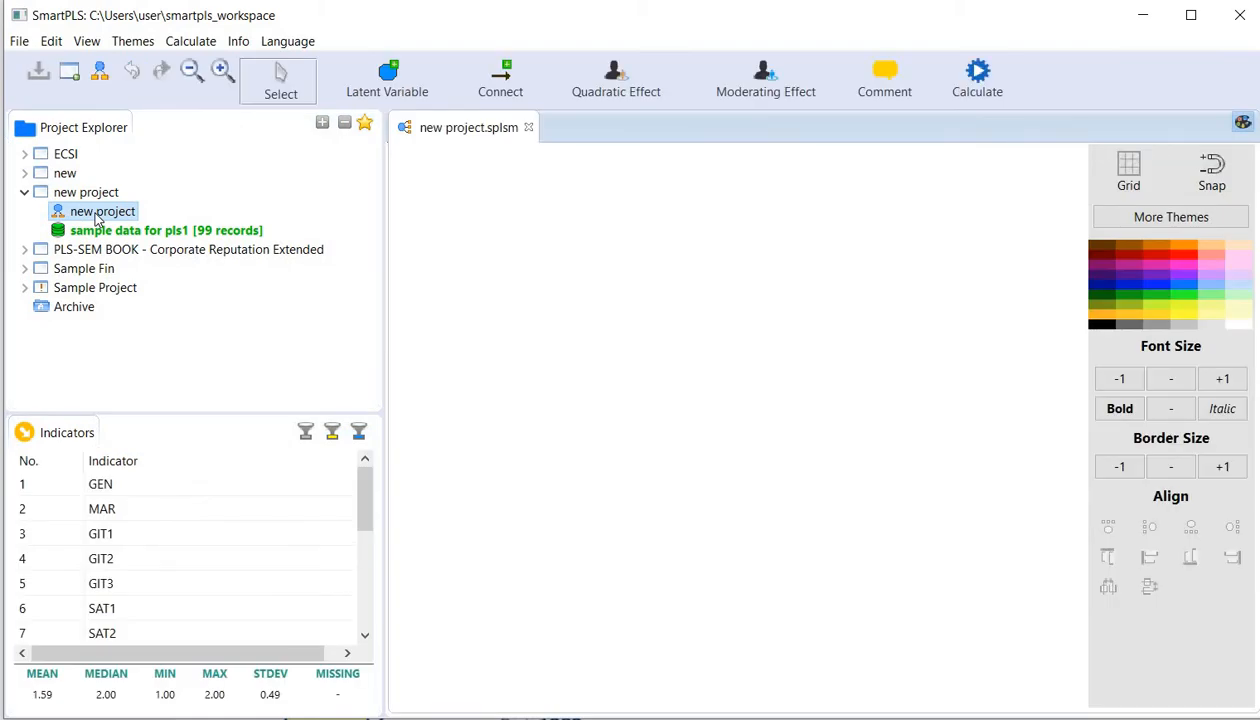
# - Create a latent variable in the upper part of the model from the indicators GIT1, GIT2 and GIT3
pyautogui.moveTo(364, 484)
pyautogui.mouseDown()
pyautogui.moveTo(365, 600)
pyautogui.moveTo(358, 465)
pyautogui.mouseUp()
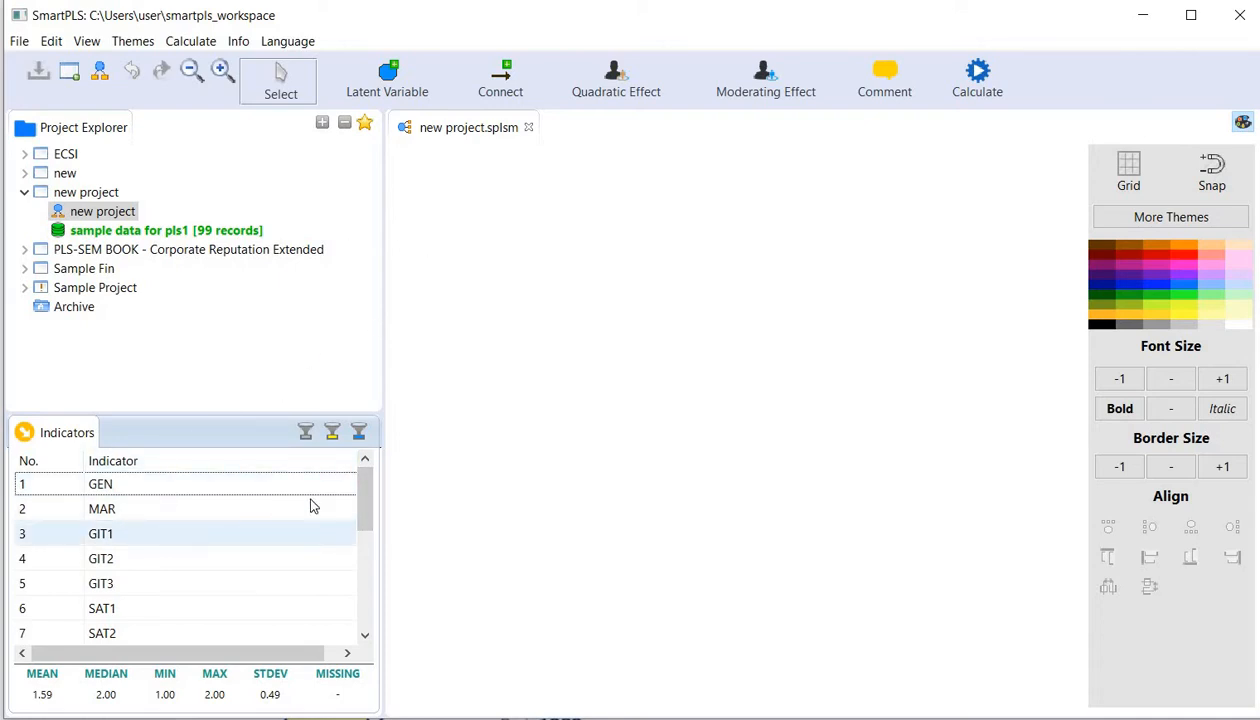
pyautogui.moveTo(362, 498); pyautogui.dragTo(363, 520)
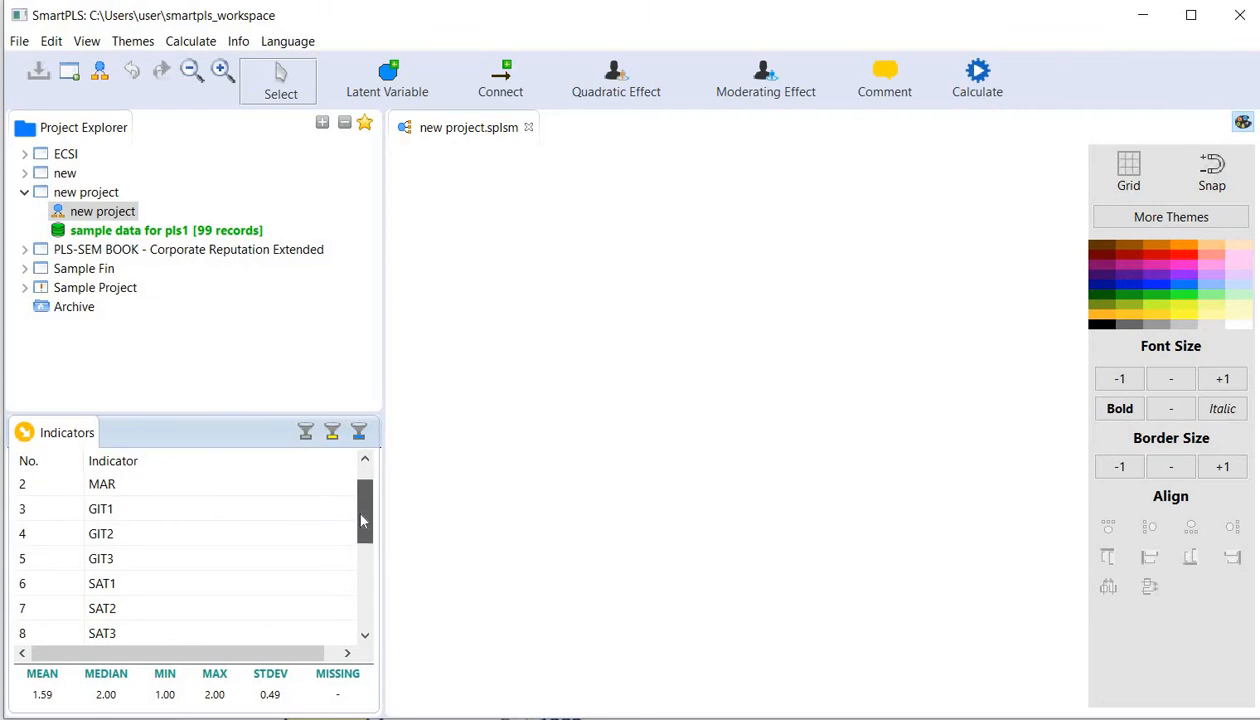
pyautogui.click(178, 514)
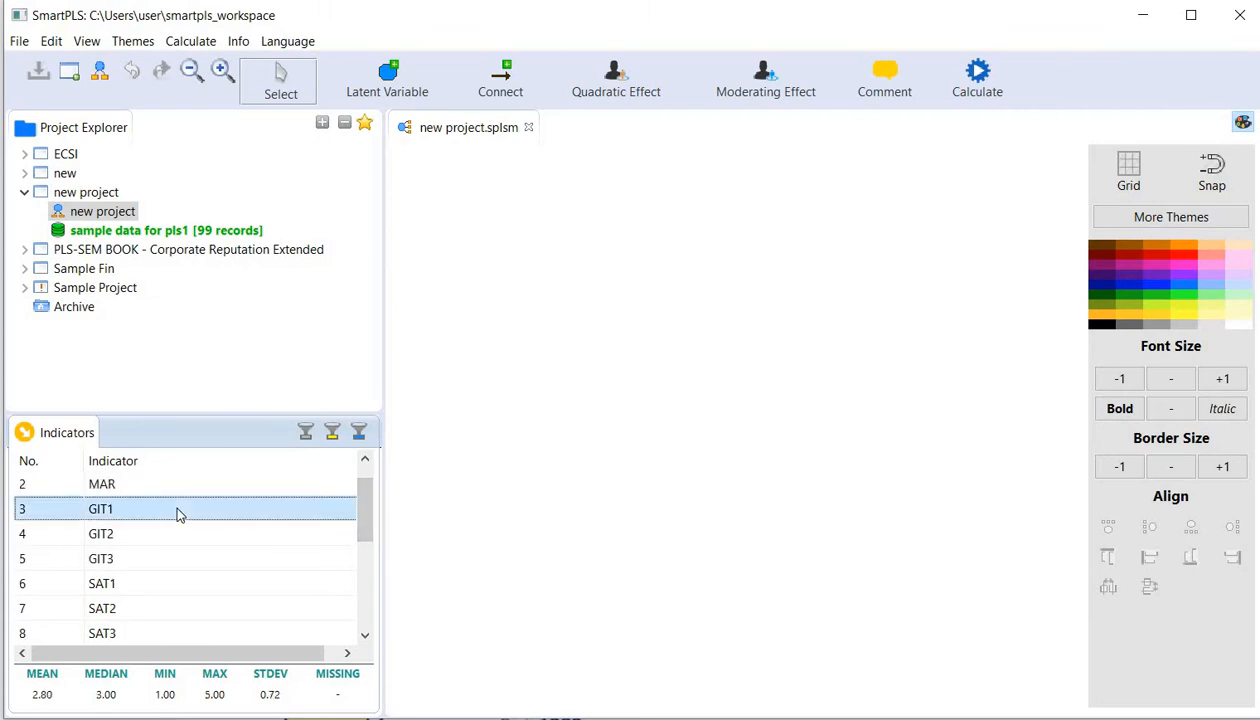
pyautogui.hotkey('shift', 'Down')
pyautogui.hotkey('shift', 'Down')
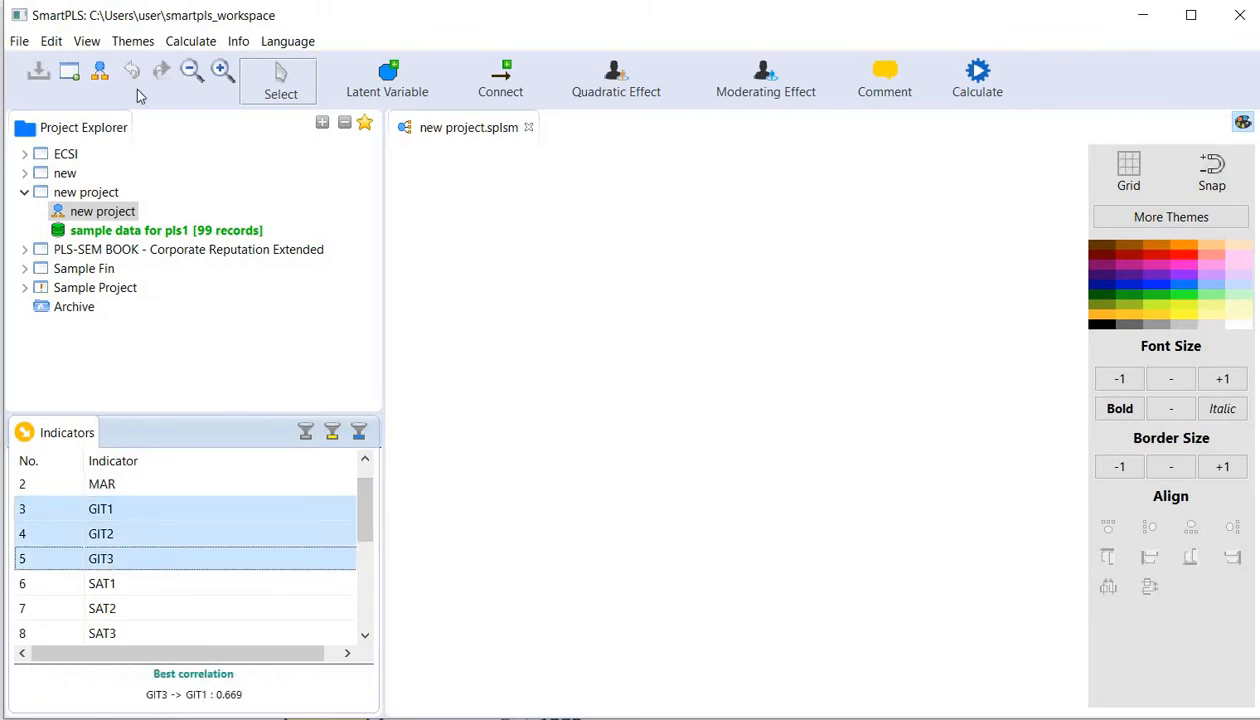
pyautogui.moveTo(208, 512); pyautogui.dragTo(556, 220)
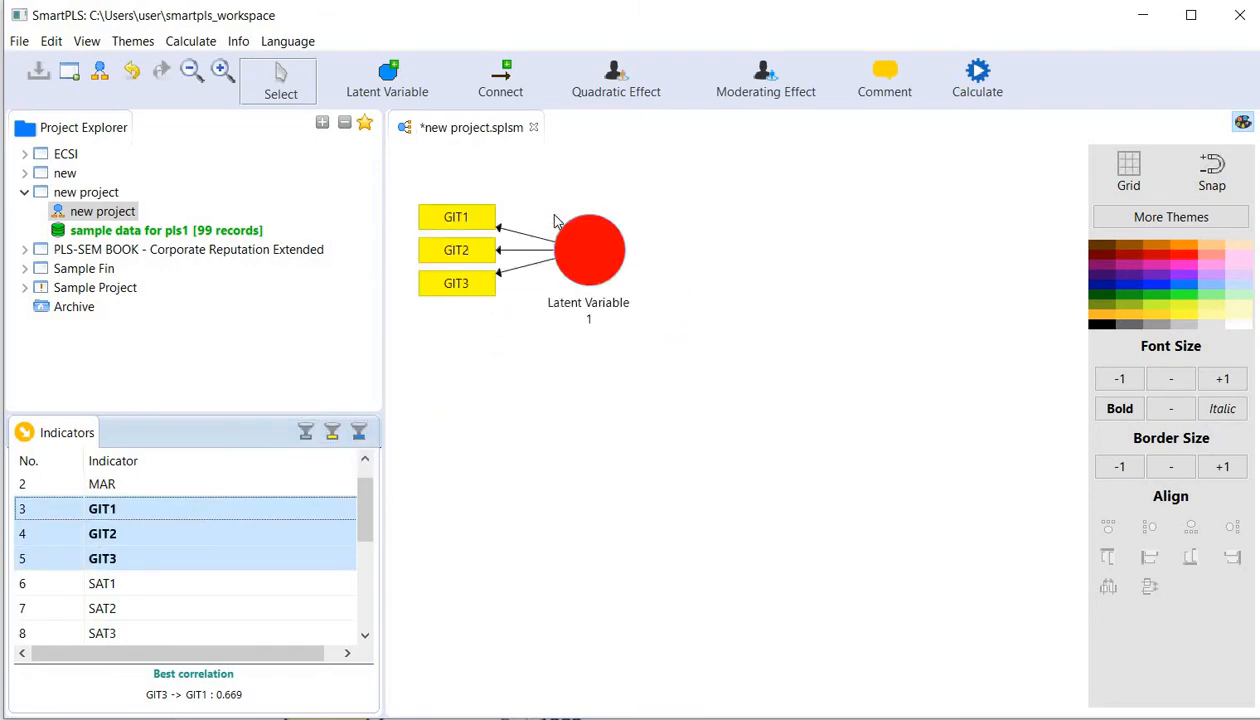
# - Create a latent variable from SAT1 through SAT4 below the GIT construct, and move the GIT construct down closer to it
pyautogui.scroll(-2, 365, 515)
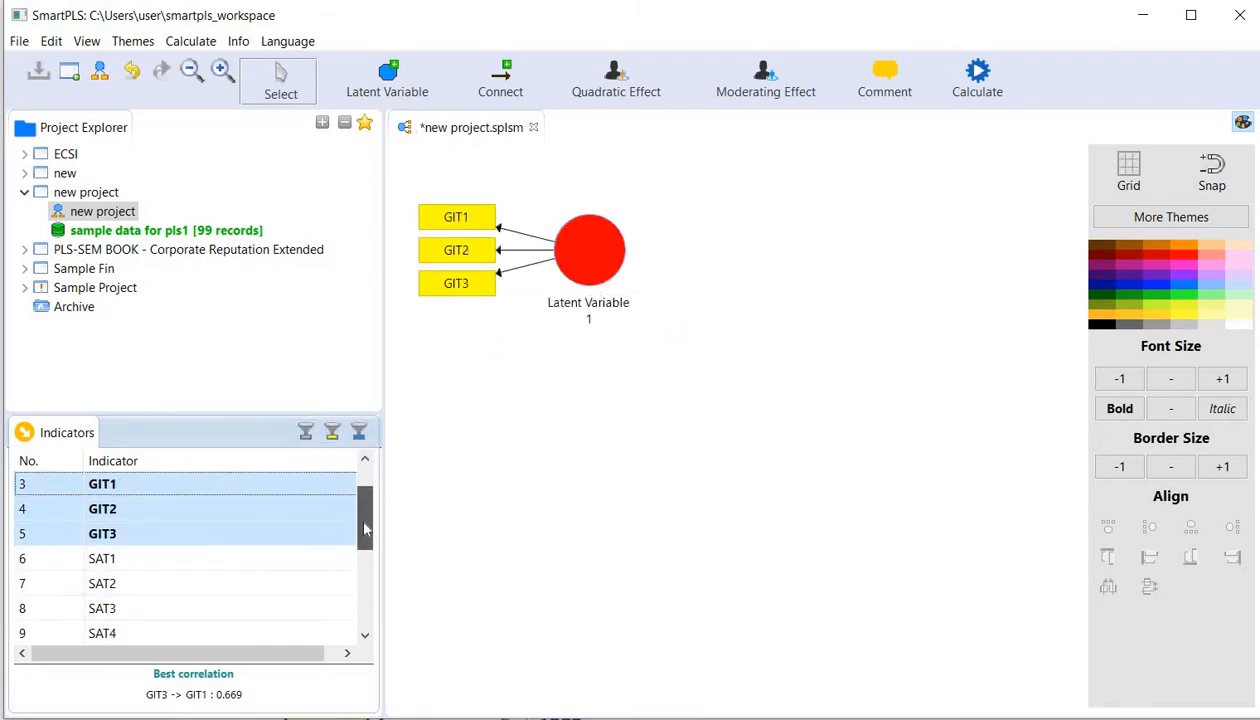
pyautogui.click(198, 538)
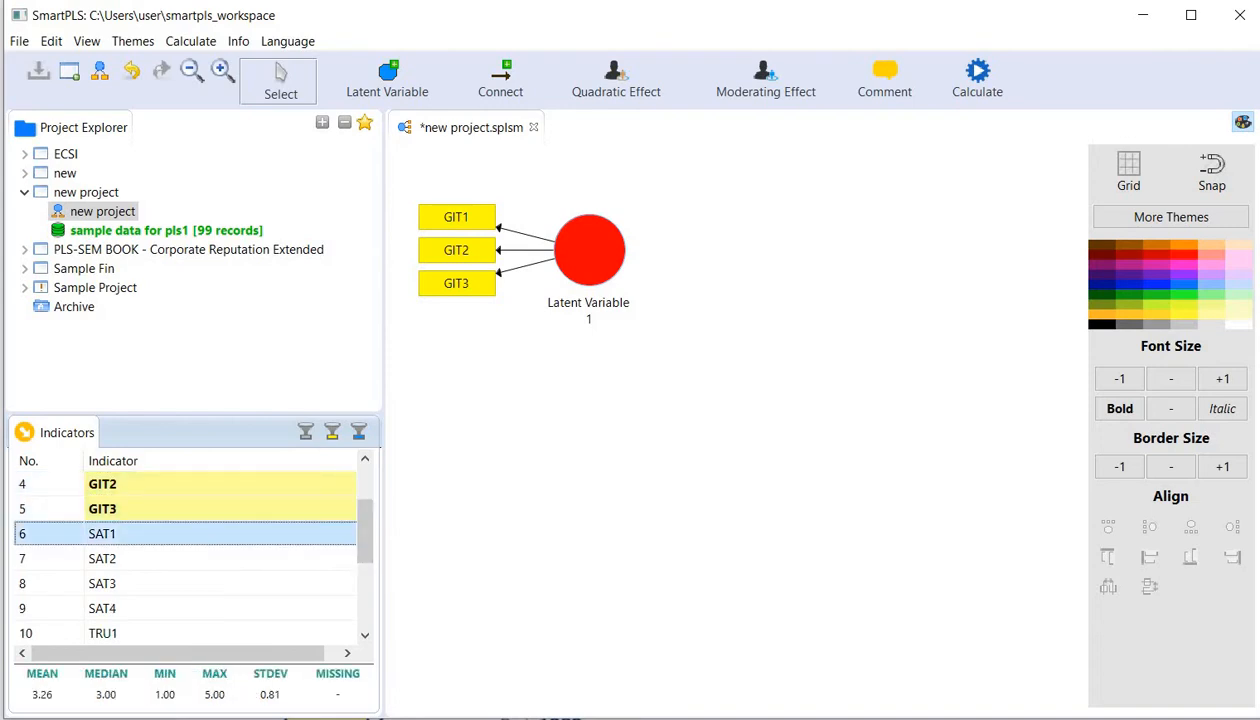
pyautogui.hotkey('shift', 'Down')
pyautogui.hotkey('shift', 'Down')
pyautogui.hotkey('shift', 'Down')
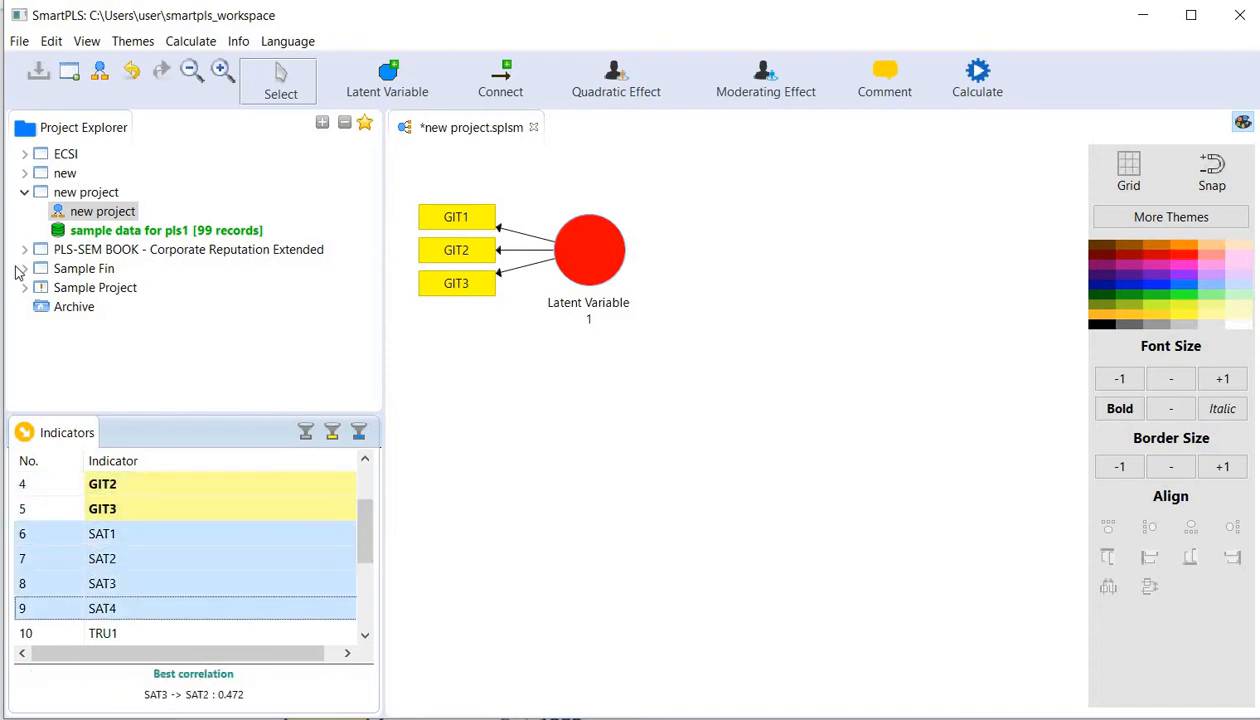
pyautogui.moveTo(239, 536); pyautogui.dragTo(560, 494)
pyautogui.moveTo(585, 262); pyautogui.dragTo(585, 361)
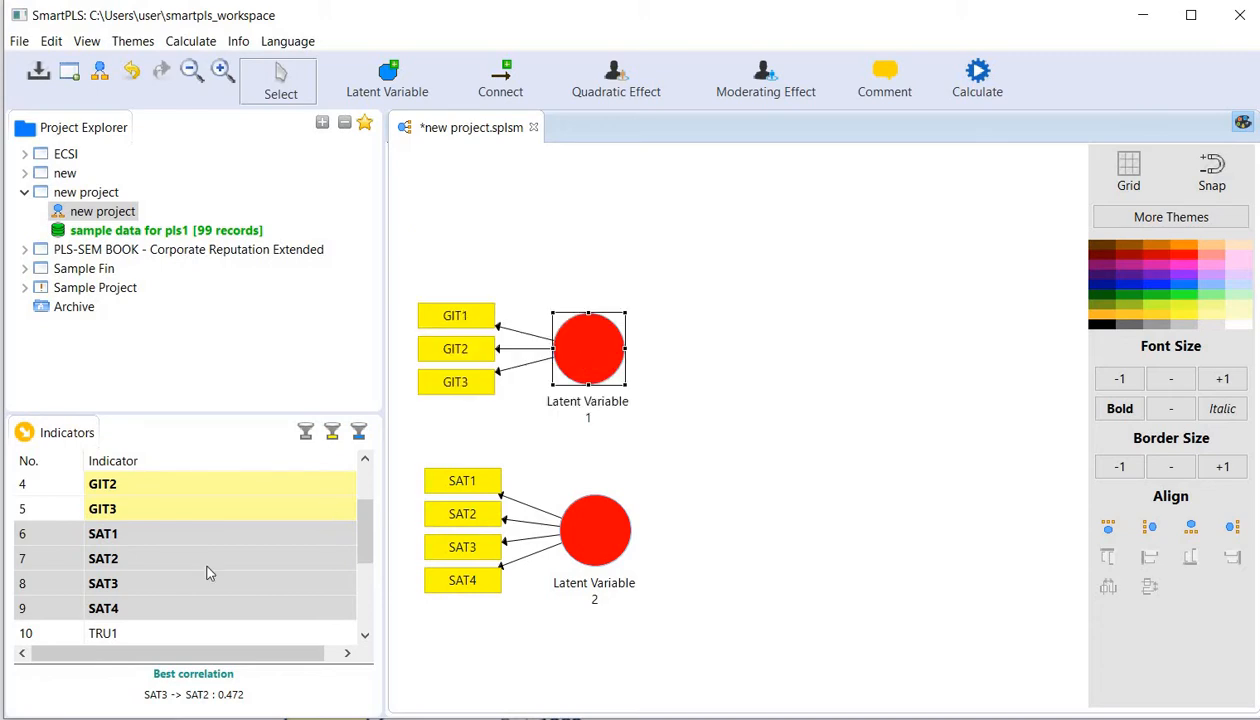
# - Create a latent variable from LOY1, LOY2 and LOY3 to the right of the other constructs, with its indicators aligned right
pyautogui.moveTo(360, 534); pyautogui.dragTo(367, 624)
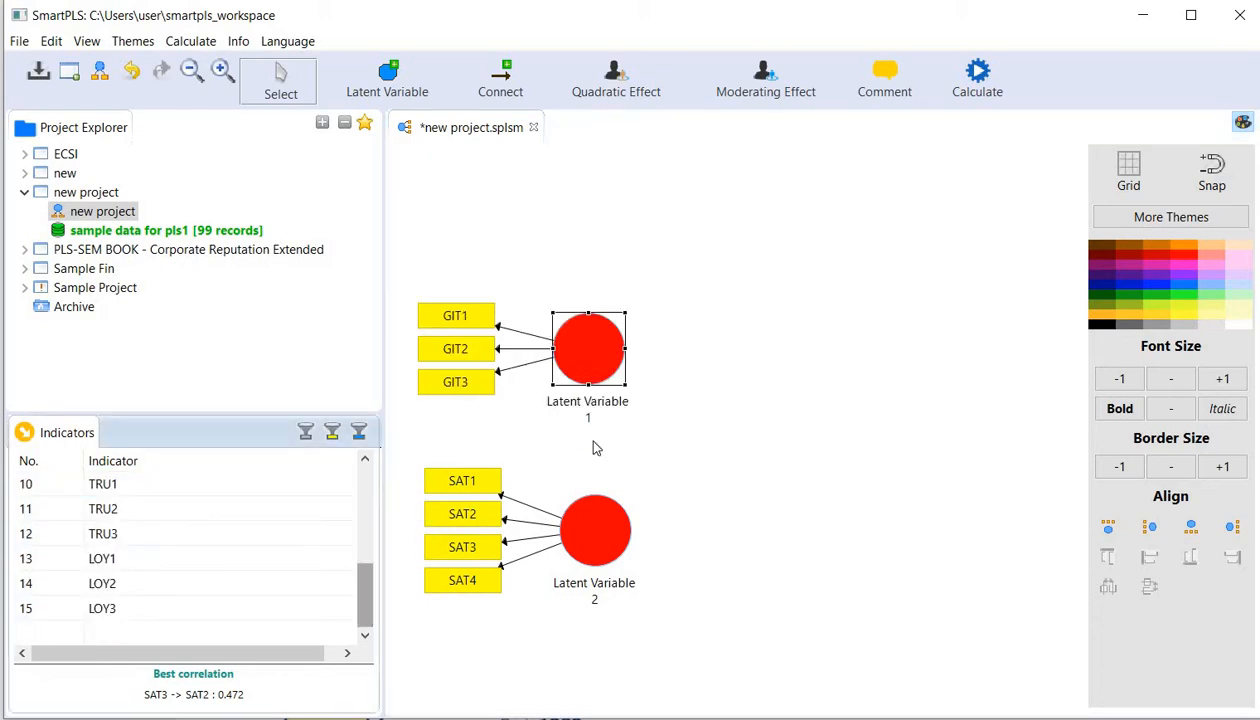
pyautogui.click(217, 555)
pyautogui.hotkey('shift', 'Down')
pyautogui.hotkey('shift', 'Down')
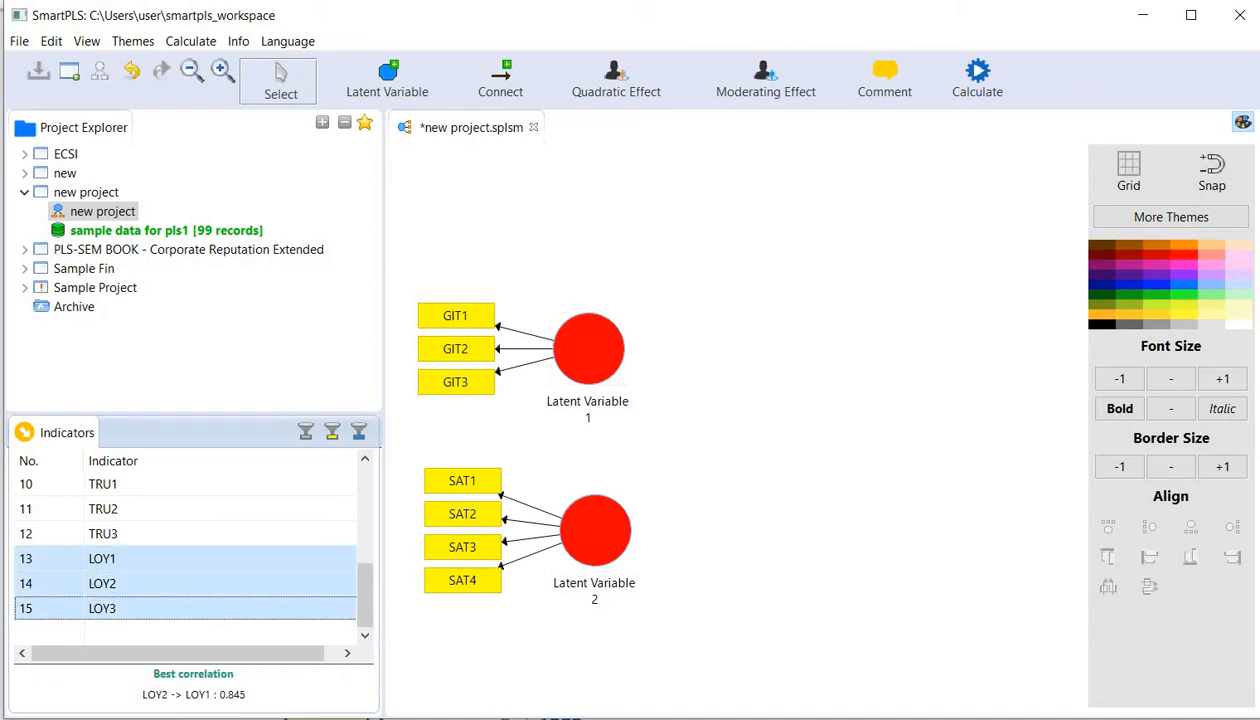
pyautogui.moveTo(276, 557); pyautogui.dragTo(1001, 422)
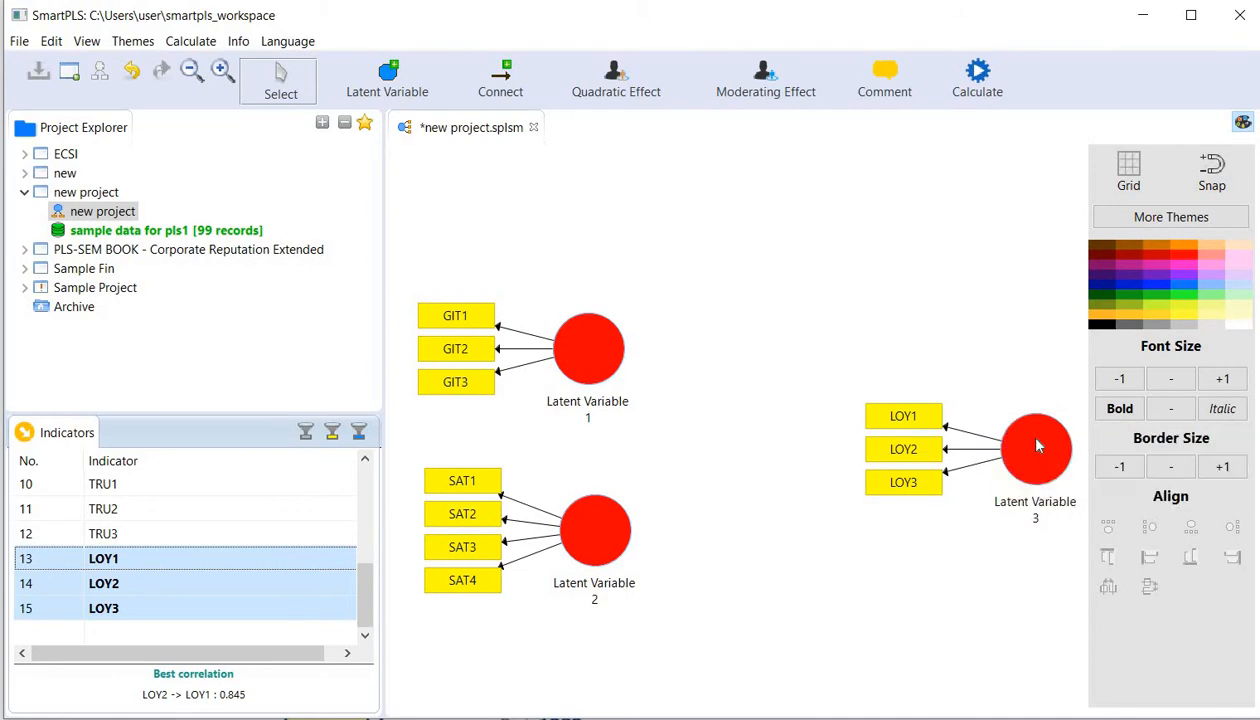
pyautogui.rightClick(1036, 444)
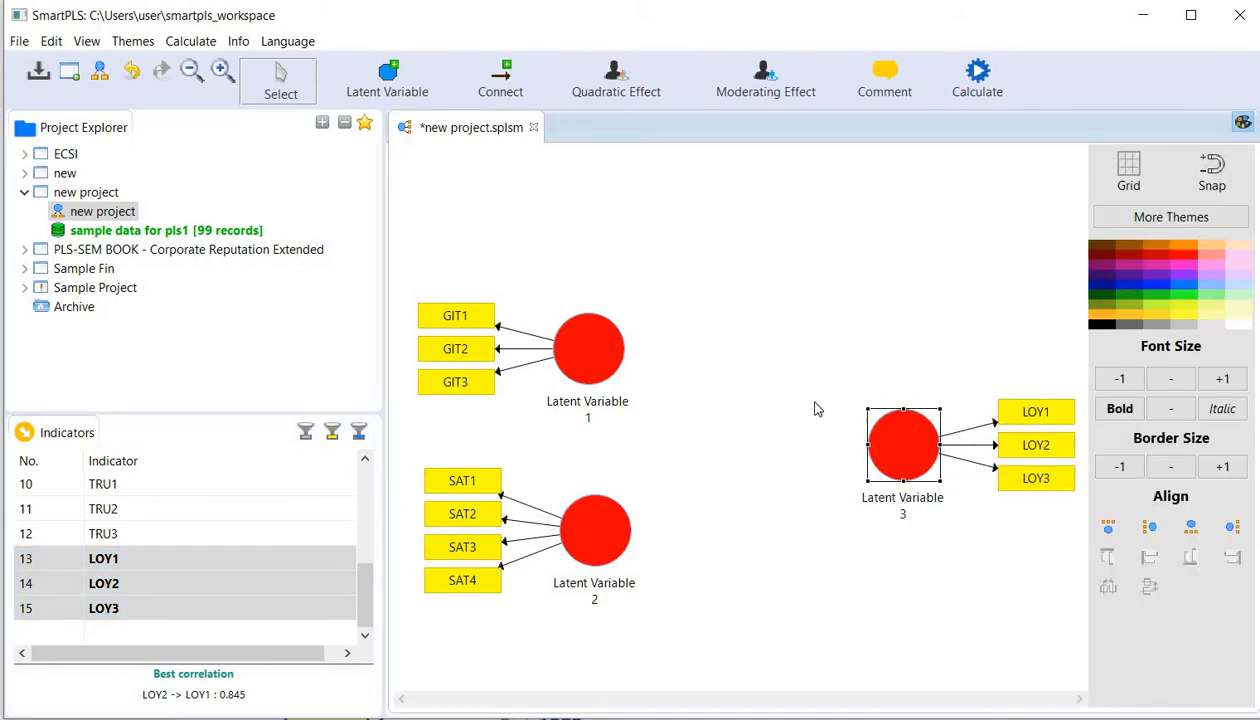
# - Rename Latent Variable 1, the construct with the GIT indicators, as GIT
pyautogui.moveTo(587, 354)
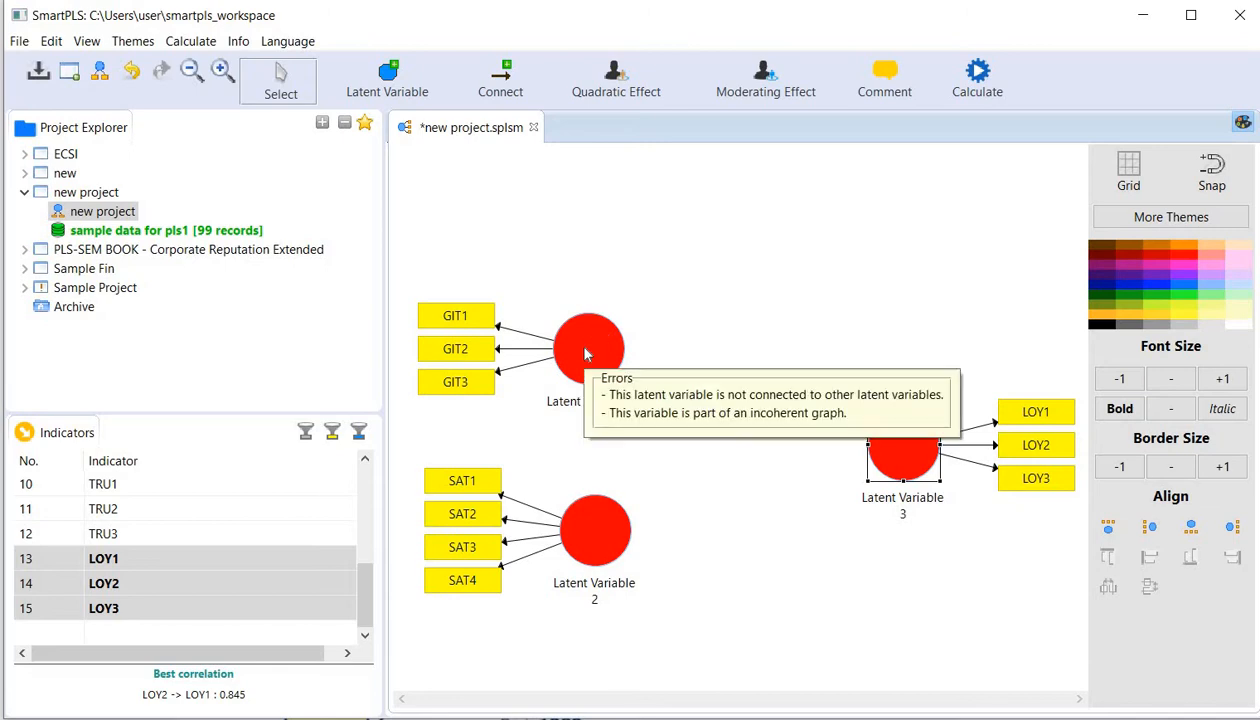
pyautogui.rightClick(587, 354)
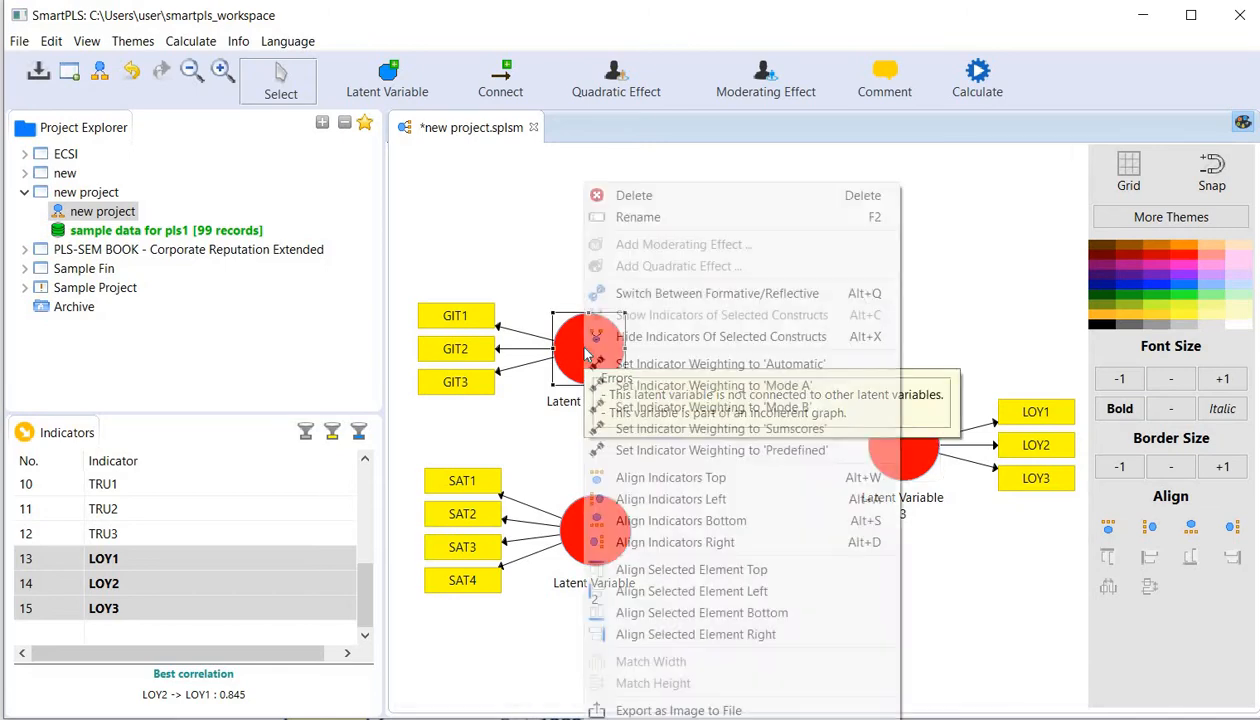
pyautogui.click(643, 217)
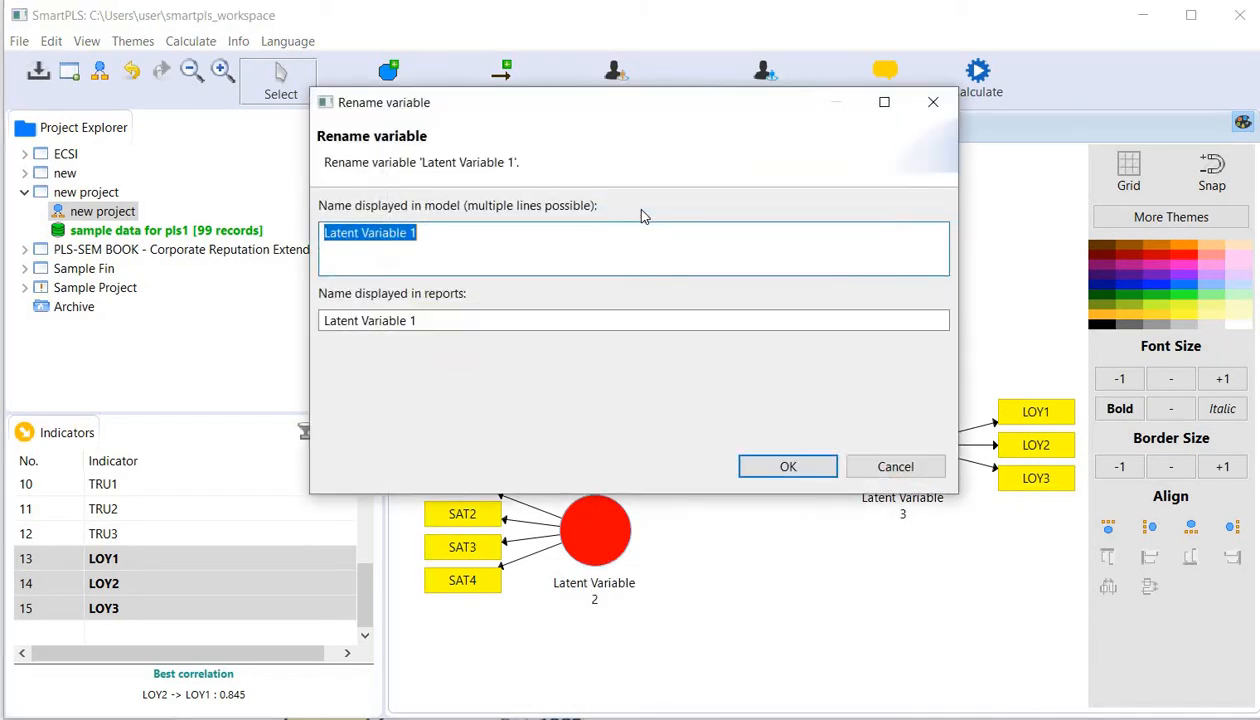
pyautogui.write('GIT')
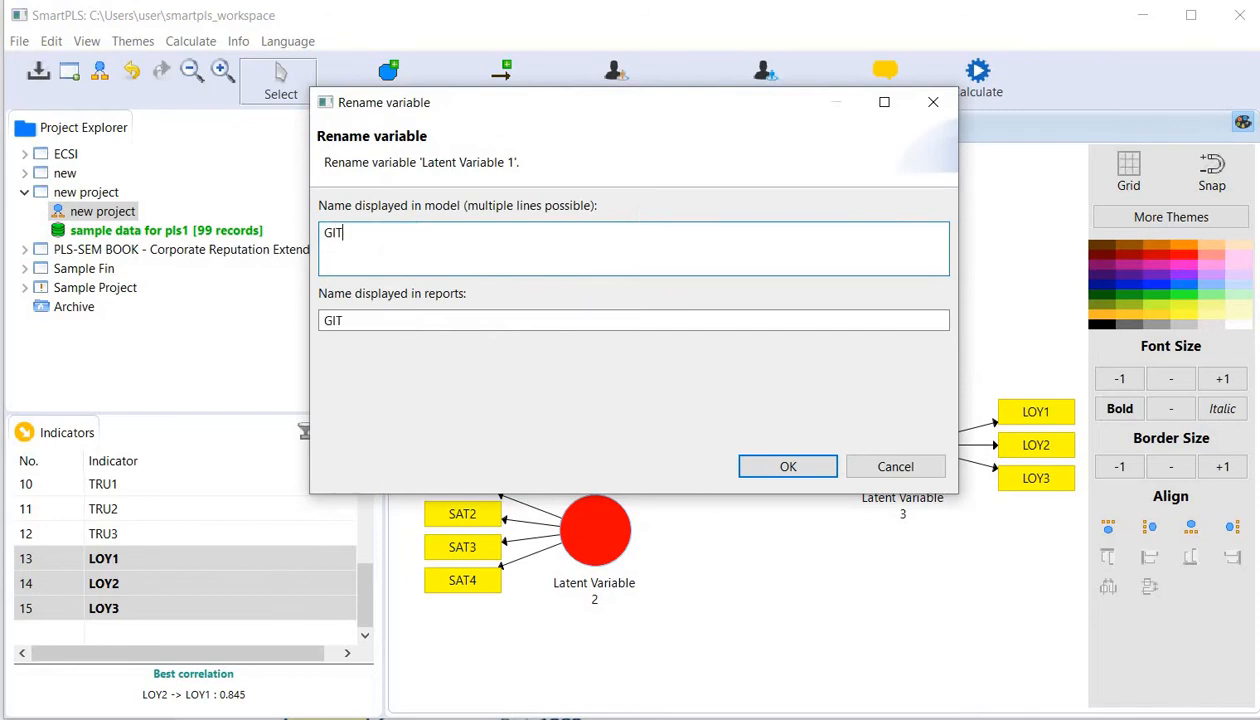
pyautogui.click(788, 467)
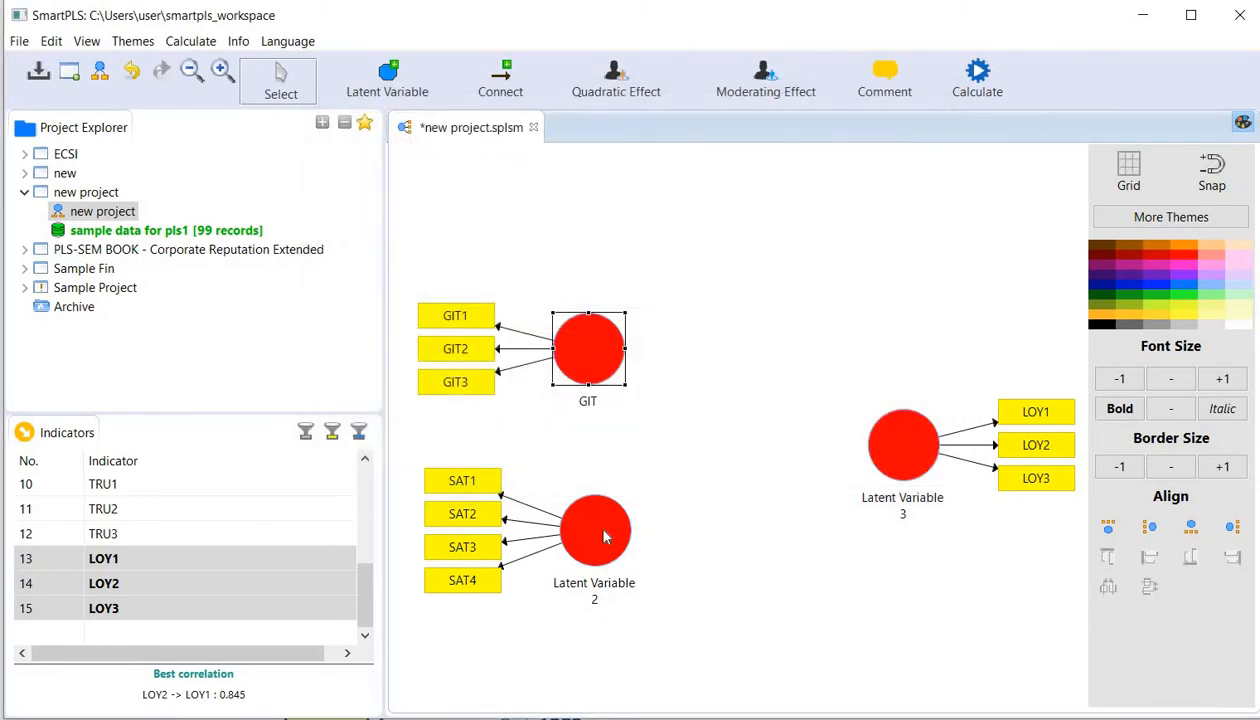
# - Rename Latent Variable 2, the construct with the SAT indicators, as SAT
pyautogui.click(593, 530)
pyautogui.rightClick(595, 532)
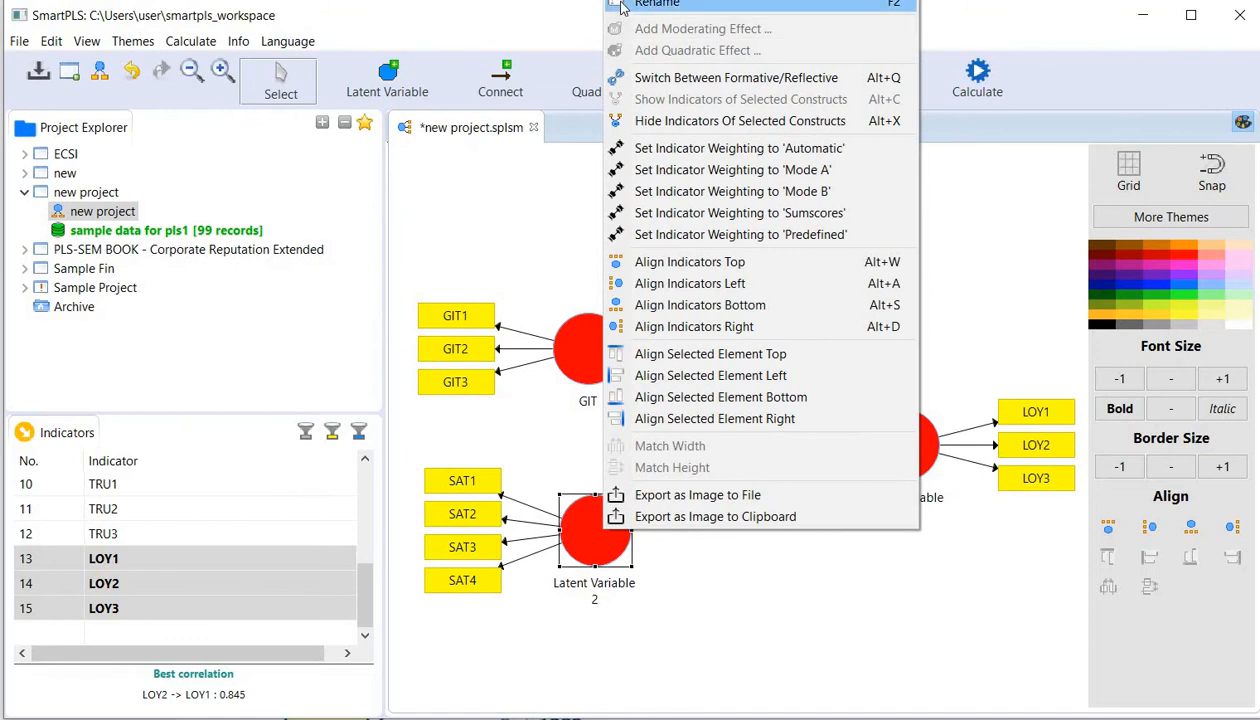
pyautogui.click(615, 5)
pyautogui.write('SAT')
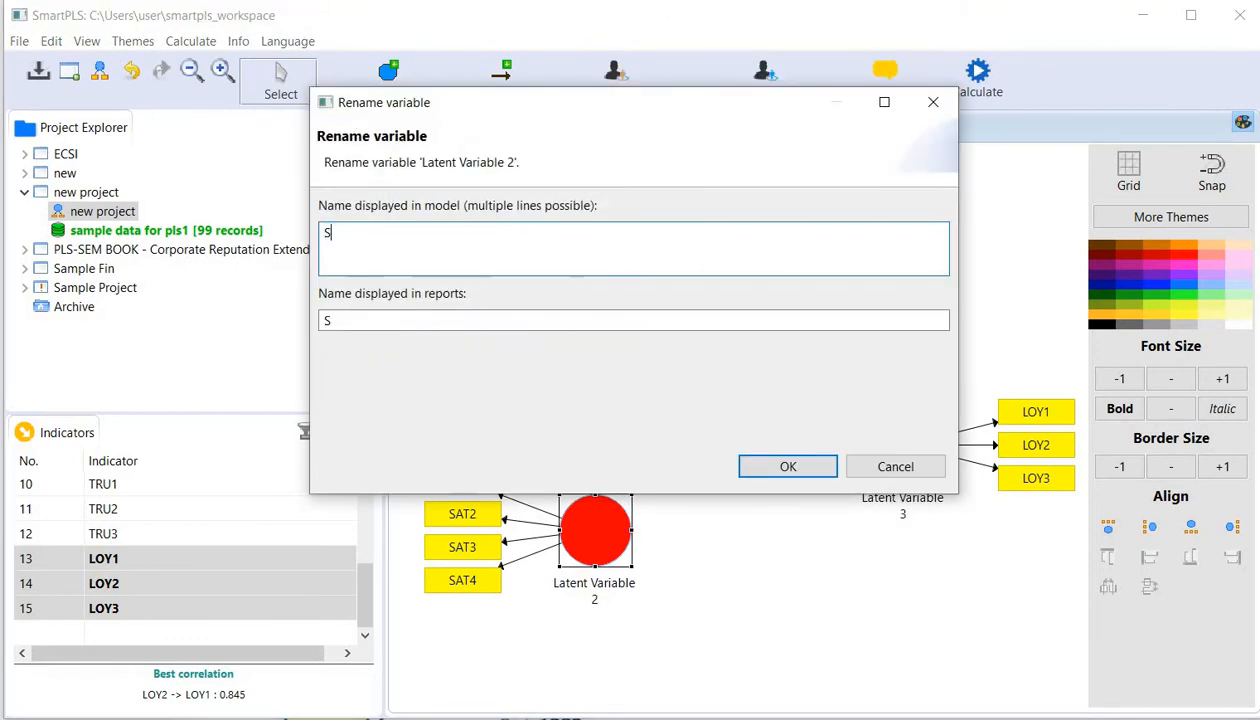
pyautogui.click(740, 468)
# - Rename Latent Variable 3, the construct with the LOY indicators, as LOY
pyautogui.click(895, 440)
pyautogui.rightClick(895, 440)
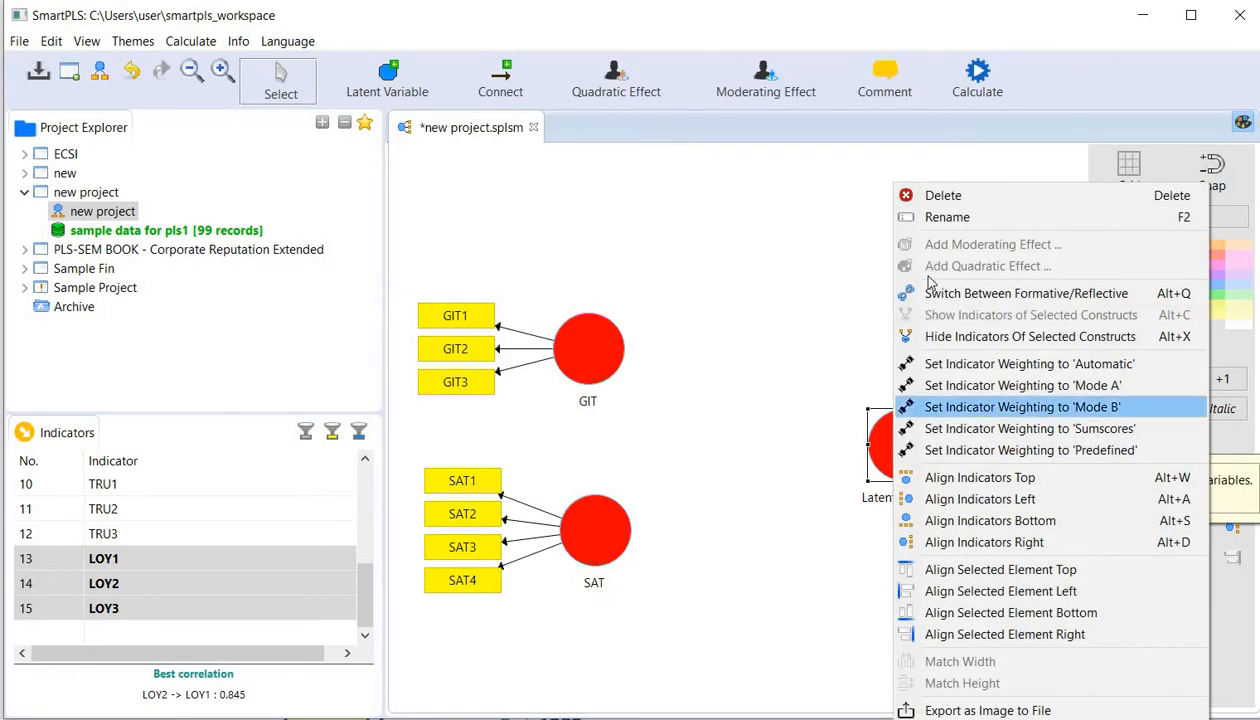
pyautogui.click(929, 222)
pyautogui.write('LOY')
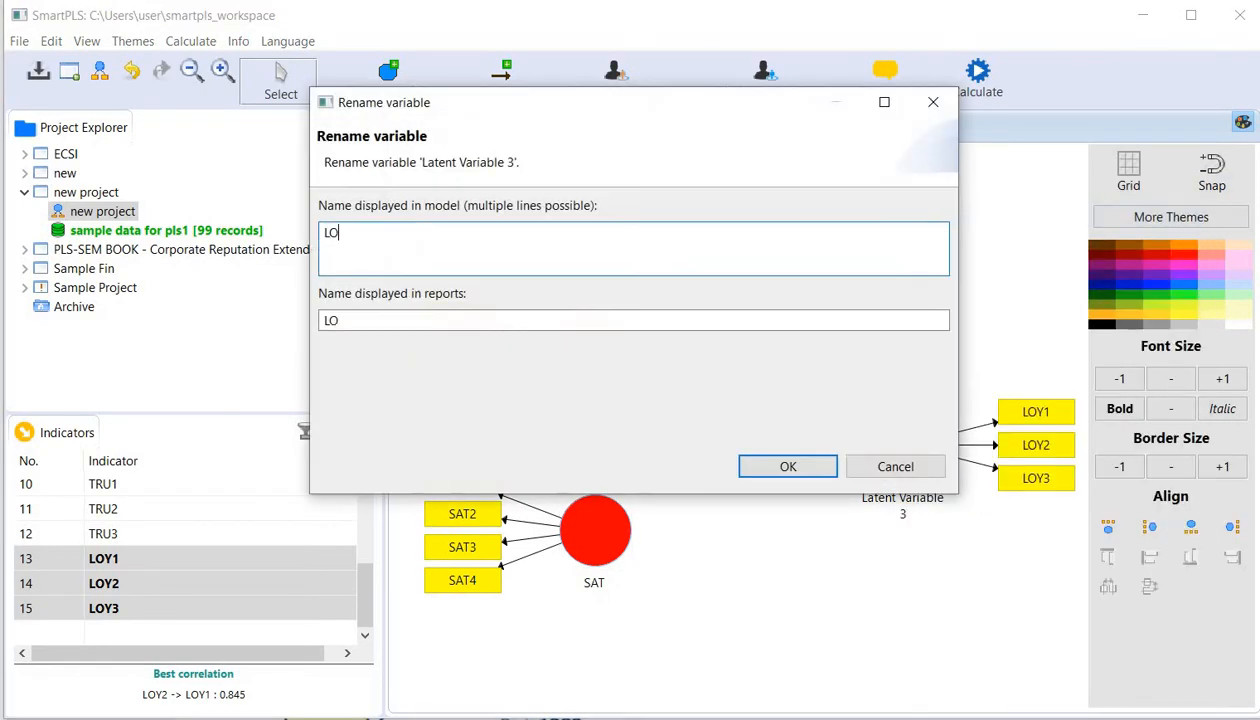
pyautogui.click(807, 467)
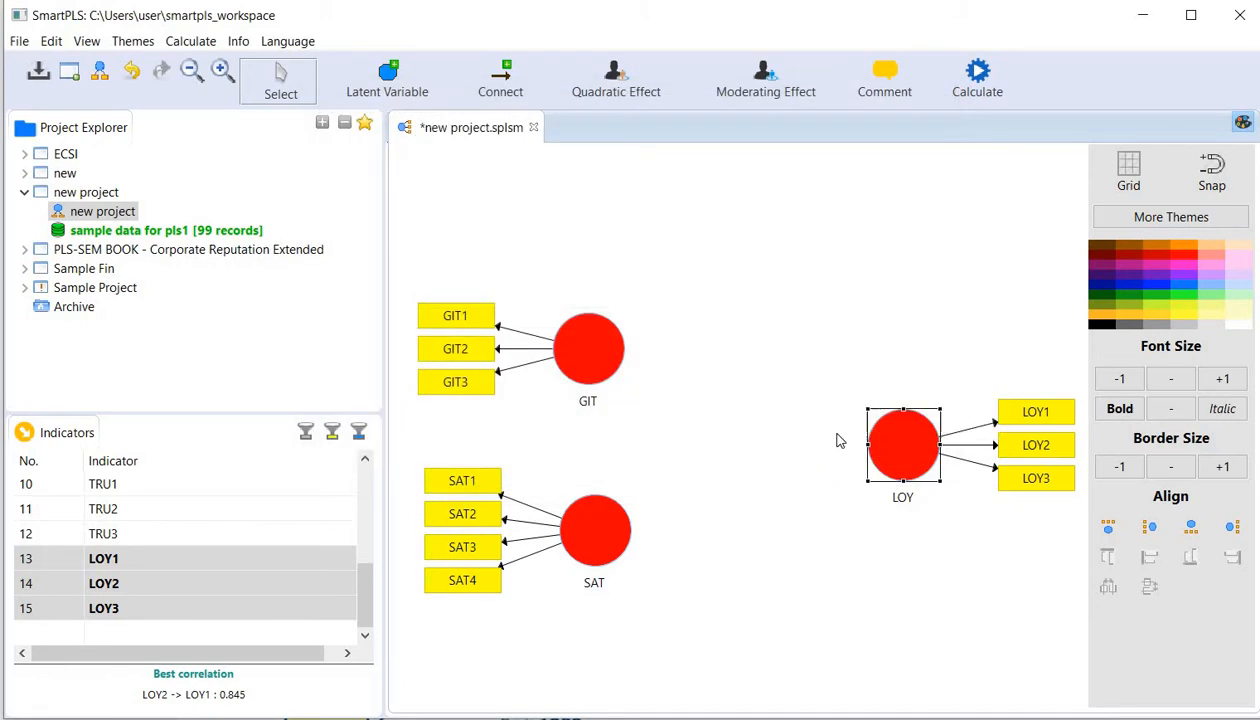
# - Connect both GIT and SAT to LOY with structural paths pointing at LOY
pyautogui.click(502, 84)
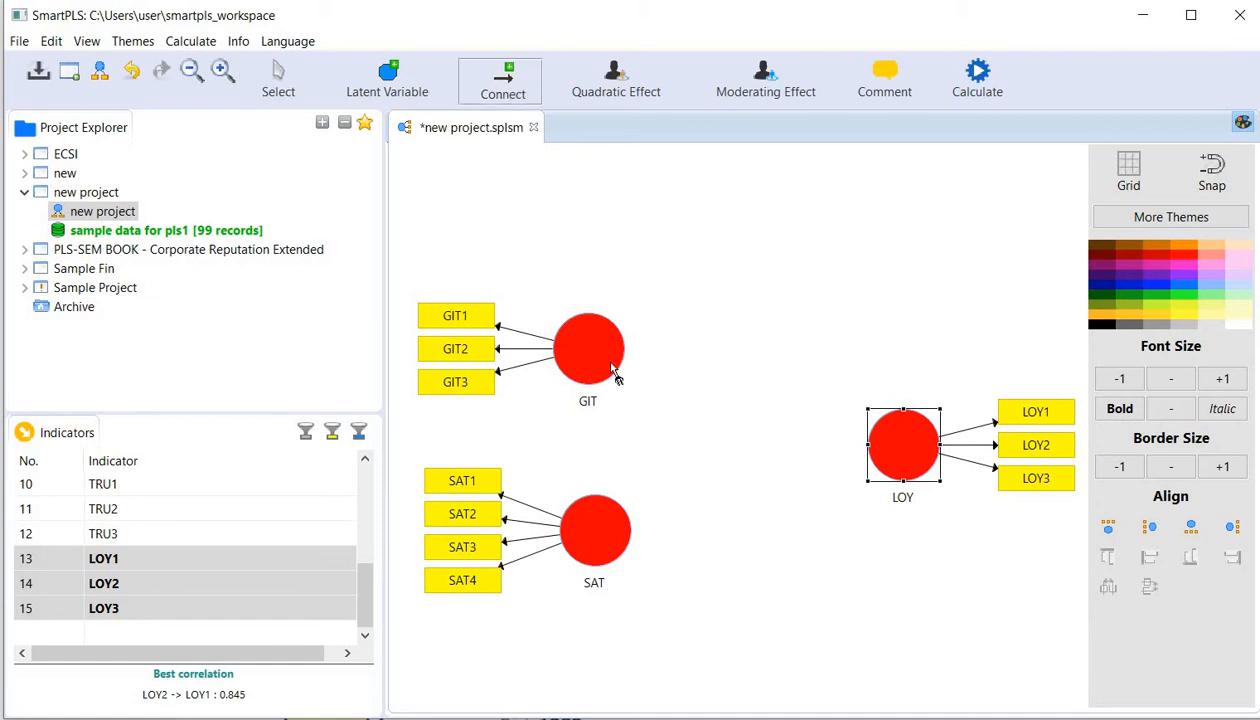
pyautogui.moveTo(616, 370); pyautogui.dragTo(895, 470)
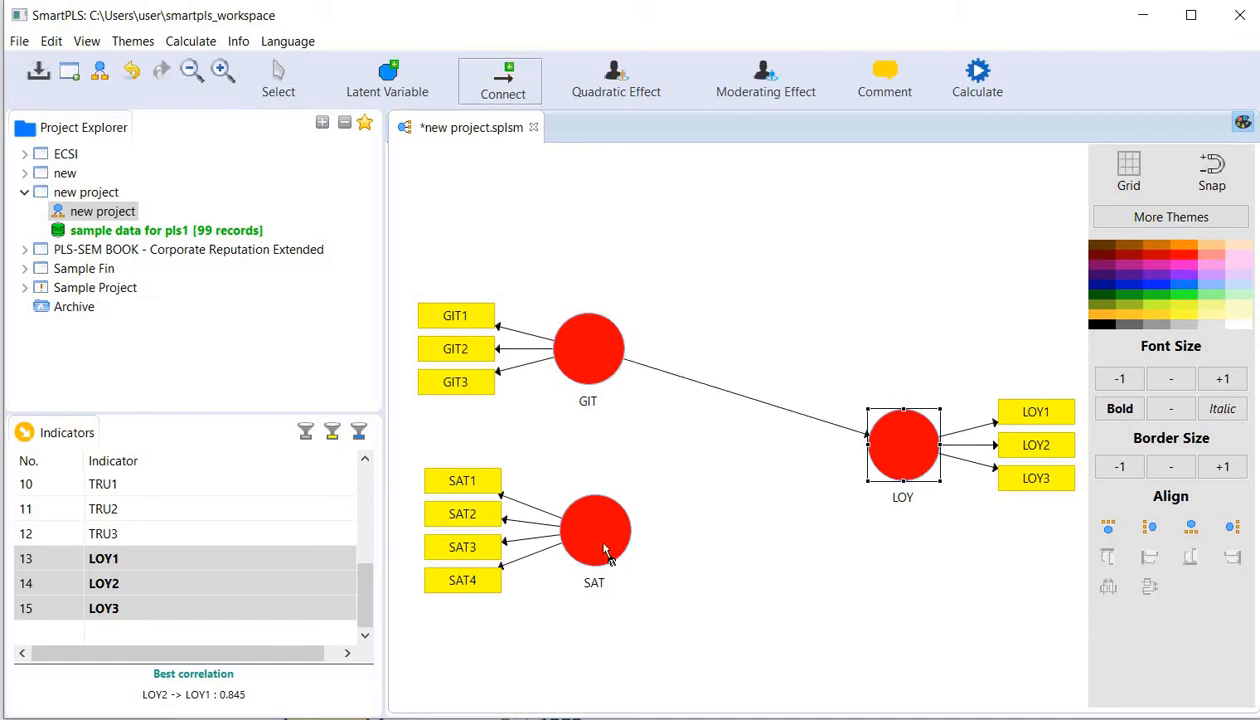
pyautogui.moveTo(605, 543); pyautogui.dragTo(900, 470)
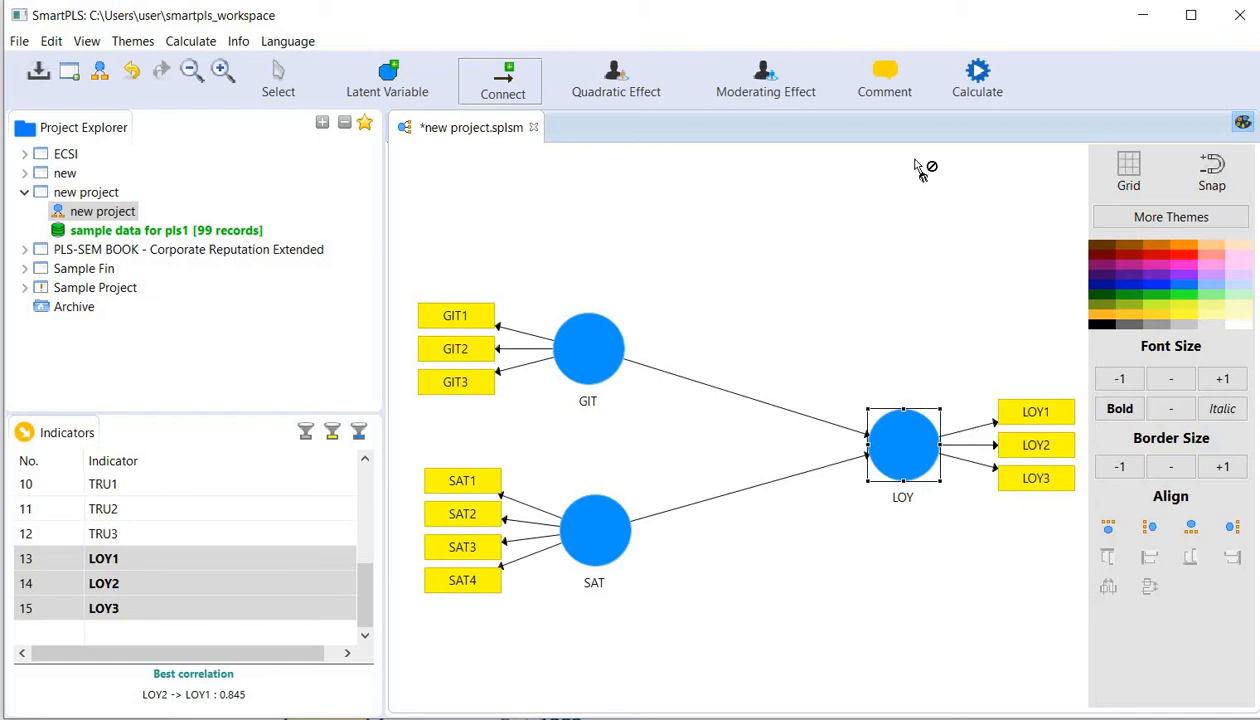
# - Open the bootstrapping setup and set the amount of results to Complete Bootstrapping, keeping parallel processing enabled
pyautogui.click(976, 80)
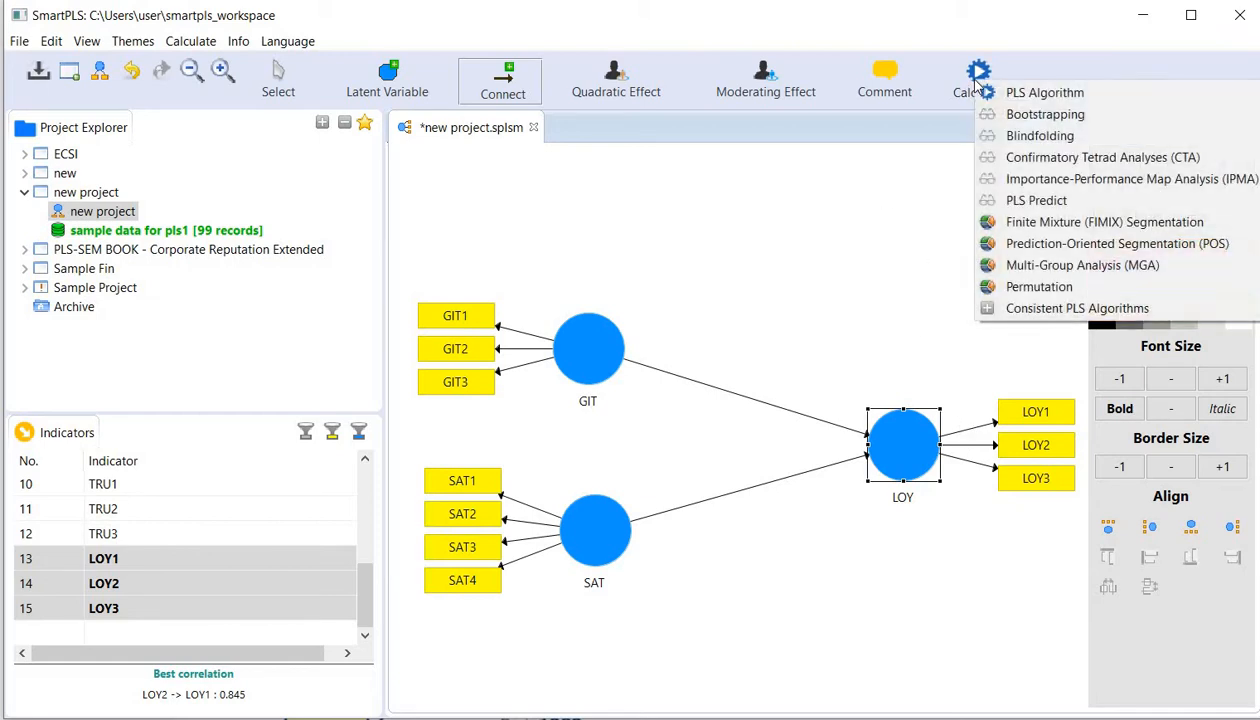
pyautogui.click(1017, 116)
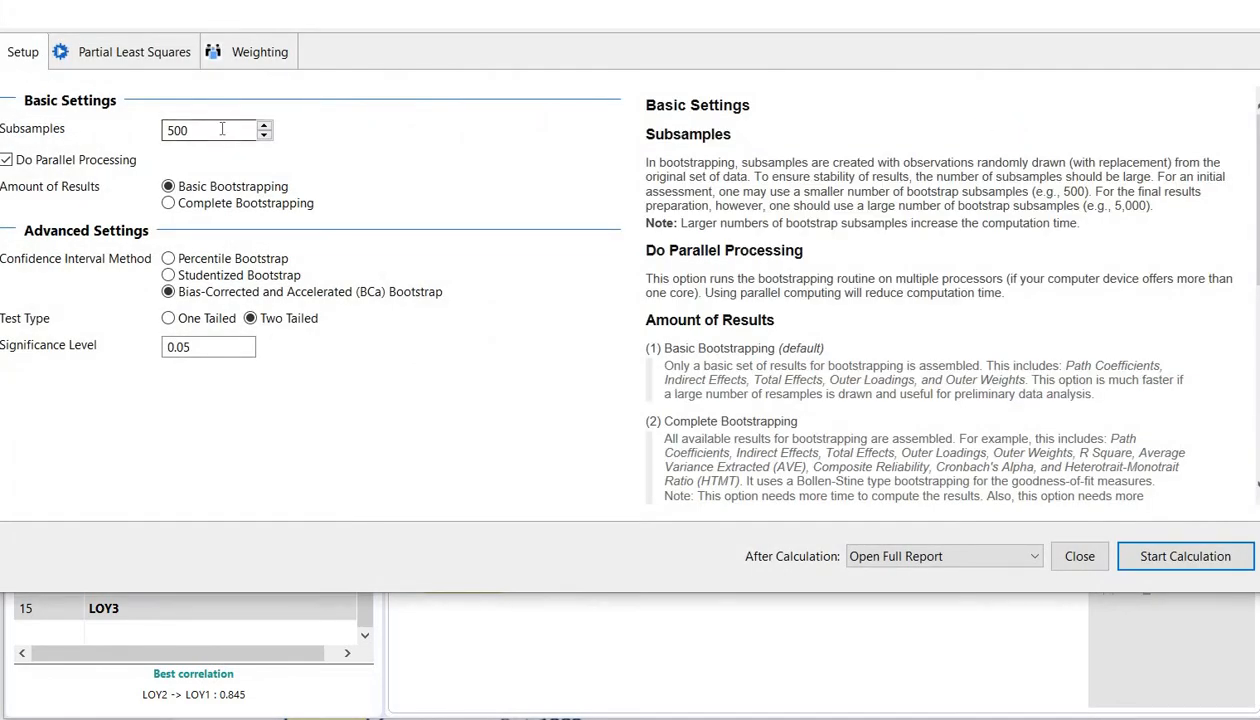
pyautogui.click(7, 166)
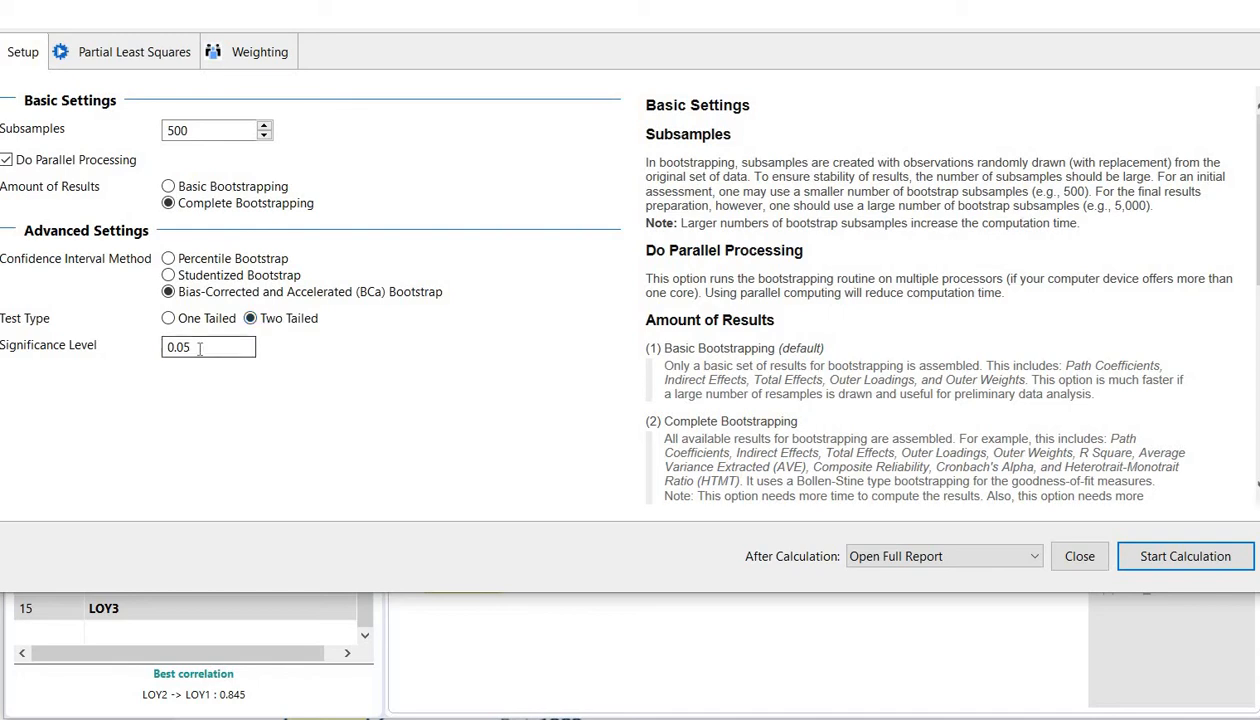
# - Review the partial least squares and weighting settings, and run the bootstrapping calculation
pyautogui.click(155, 55)
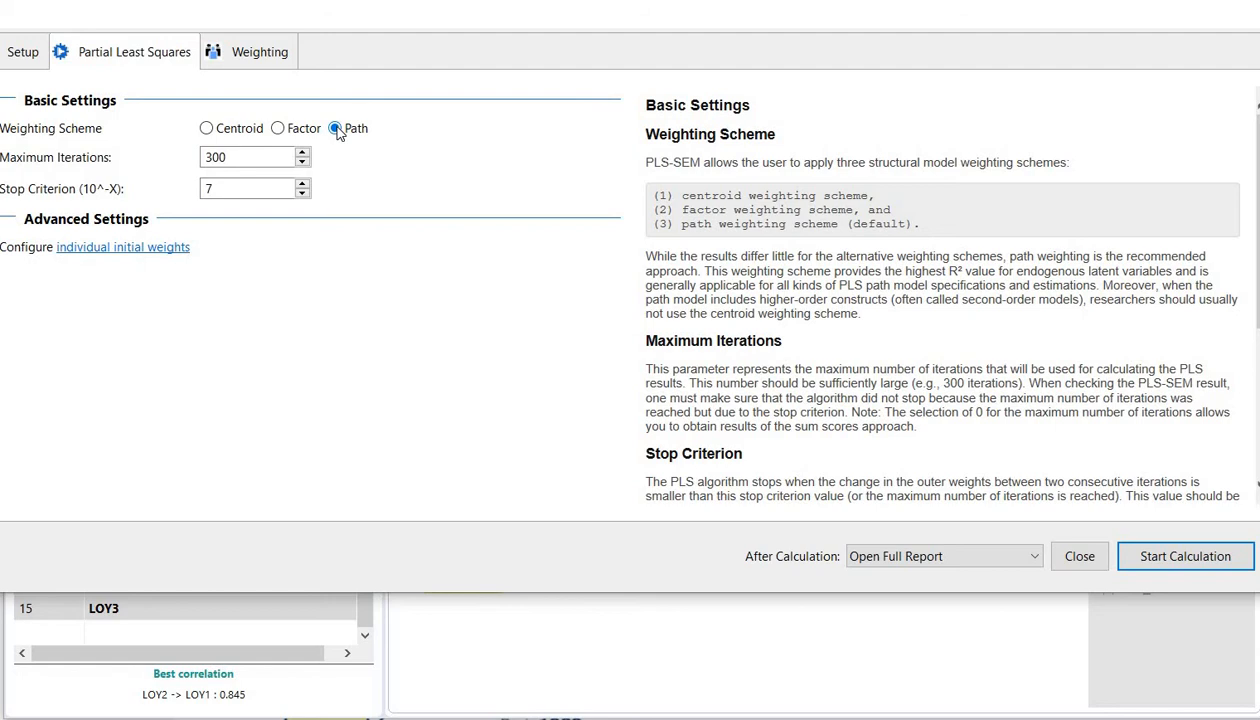
pyautogui.click(248, 52)
pyautogui.click(128, 58)
pyautogui.click(38, 58)
pyautogui.click(1185, 557)
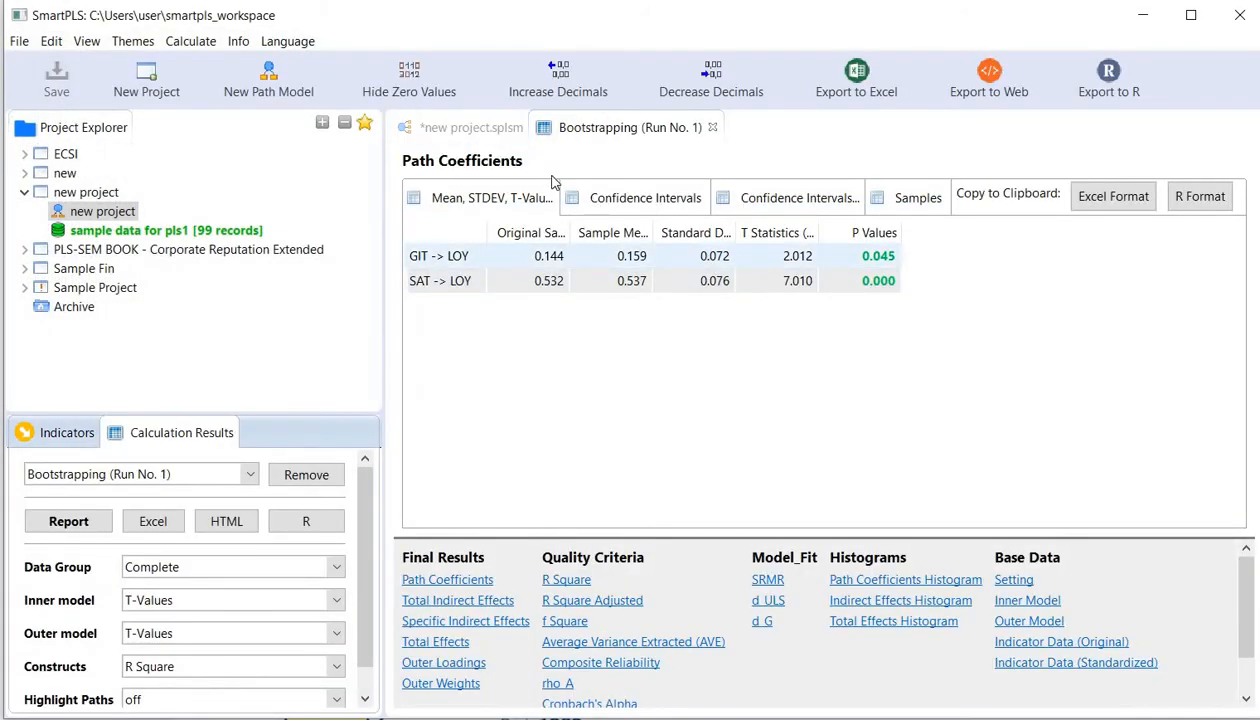
# - Review the bootstrapped path coefficients table with T statistics and P values, return to the path model and inspect LOY's R Square
pyautogui.click(463, 199)
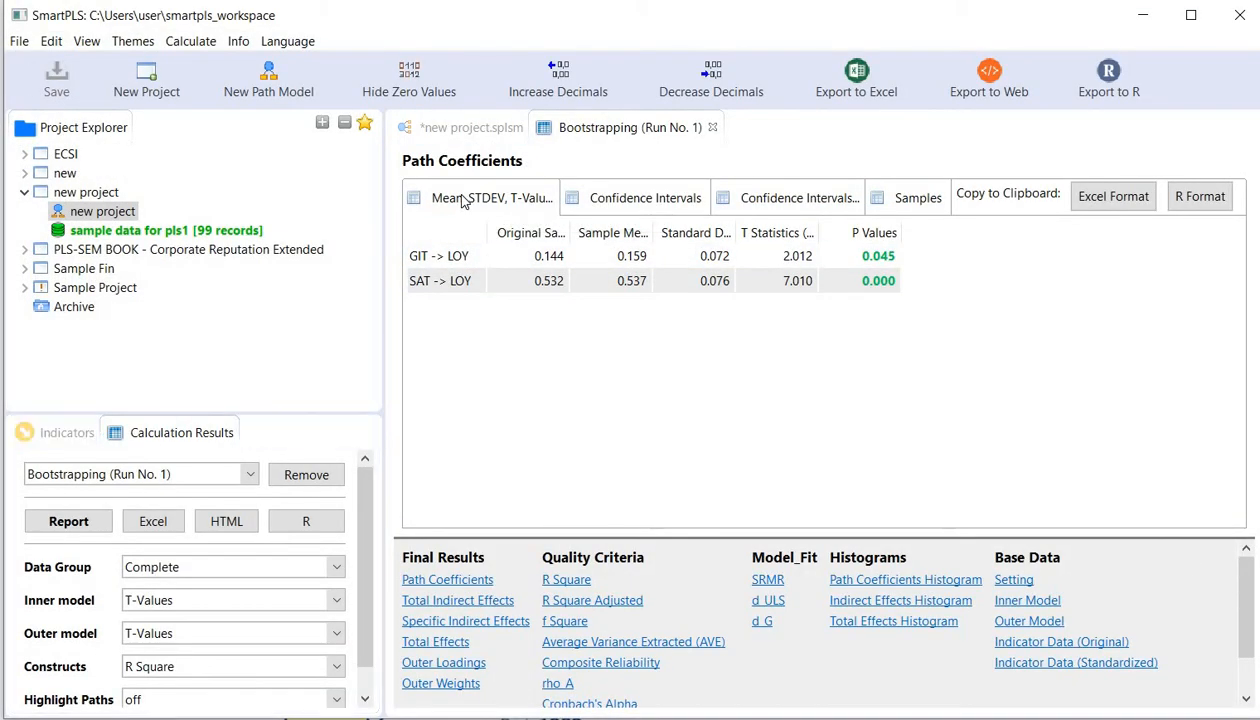
pyautogui.click(460, 131)
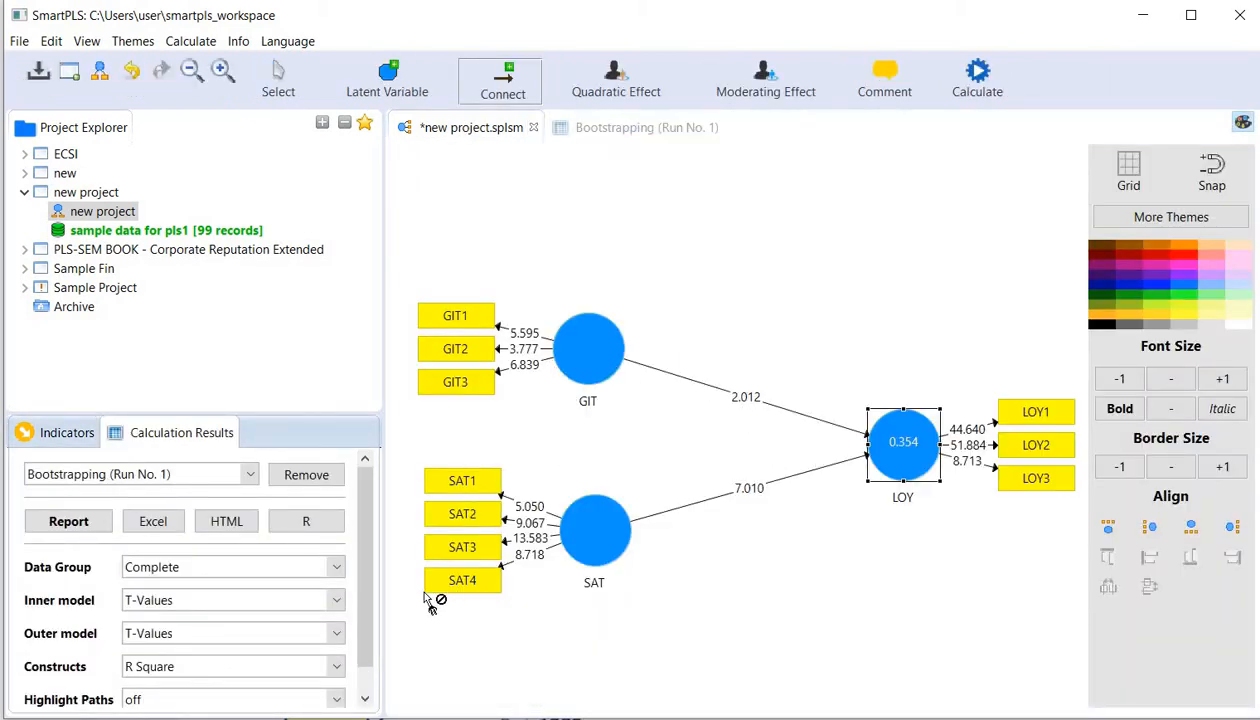
pyautogui.moveTo(363, 538)
pyautogui.mouseDown()
pyautogui.moveTo(368, 593)
pyautogui.moveTo(367, 560)
pyautogui.mouseUp()
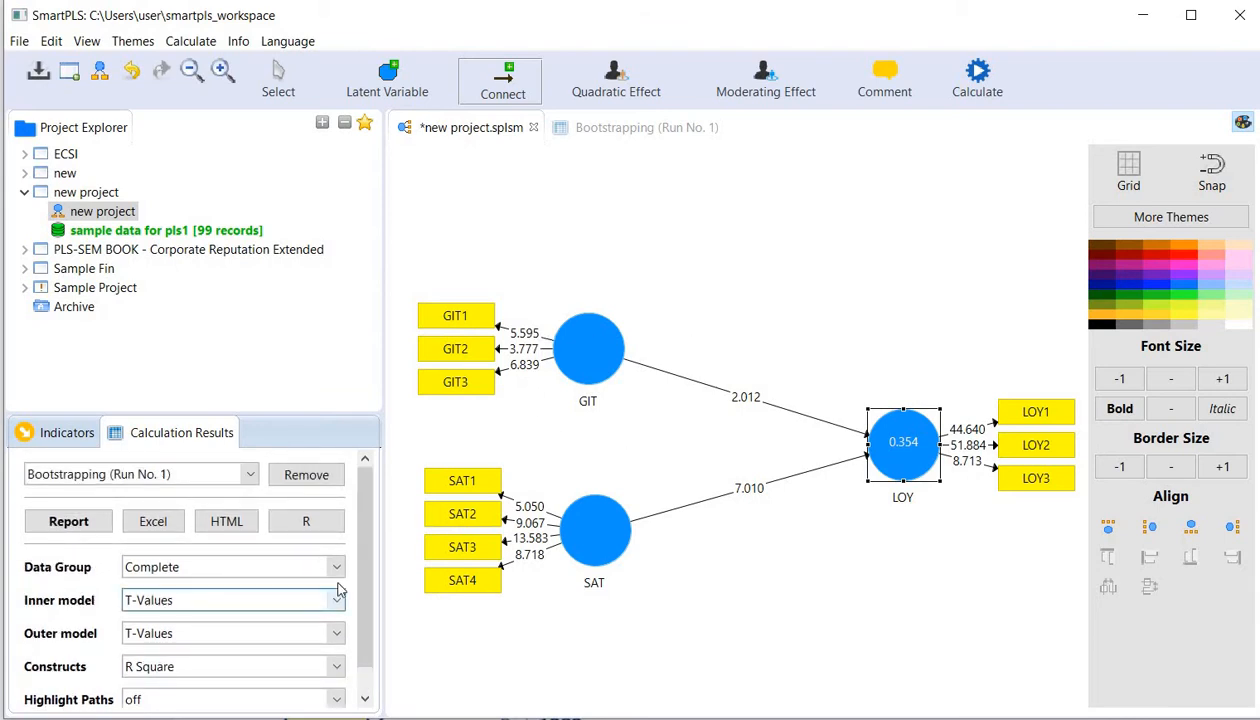
pyautogui.scroll(-1, 360, 572)
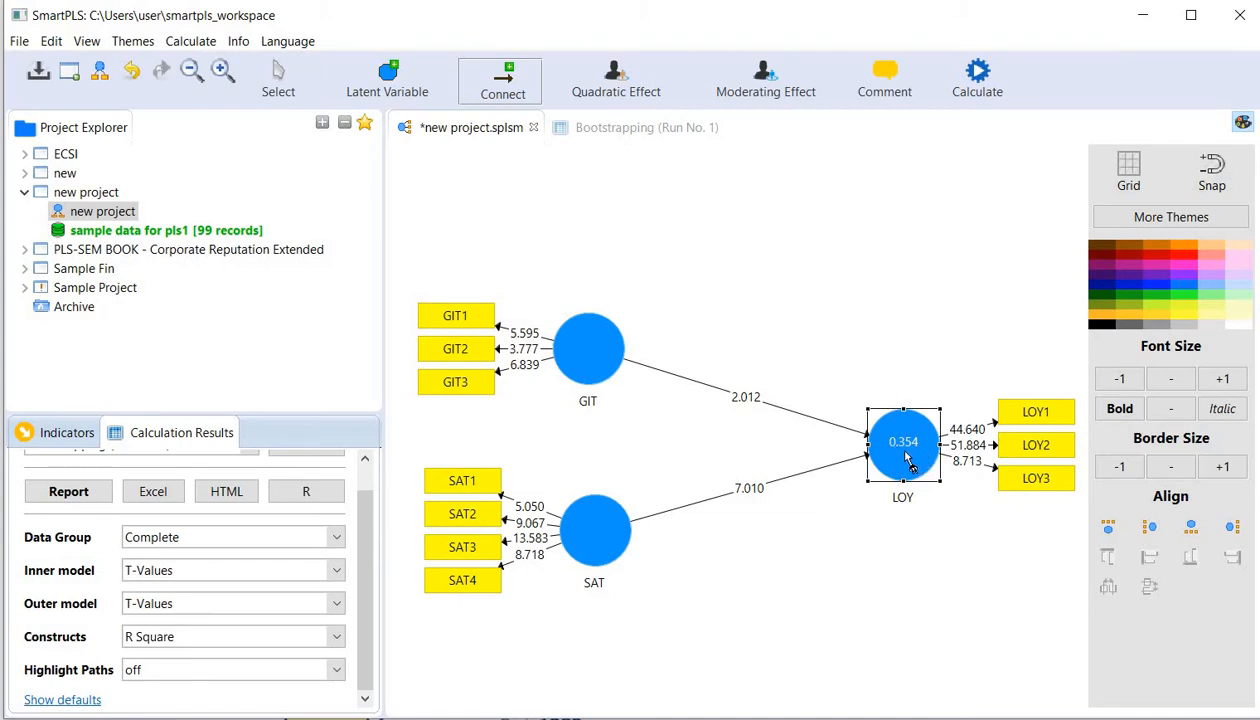
pyautogui.moveTo(908, 462)
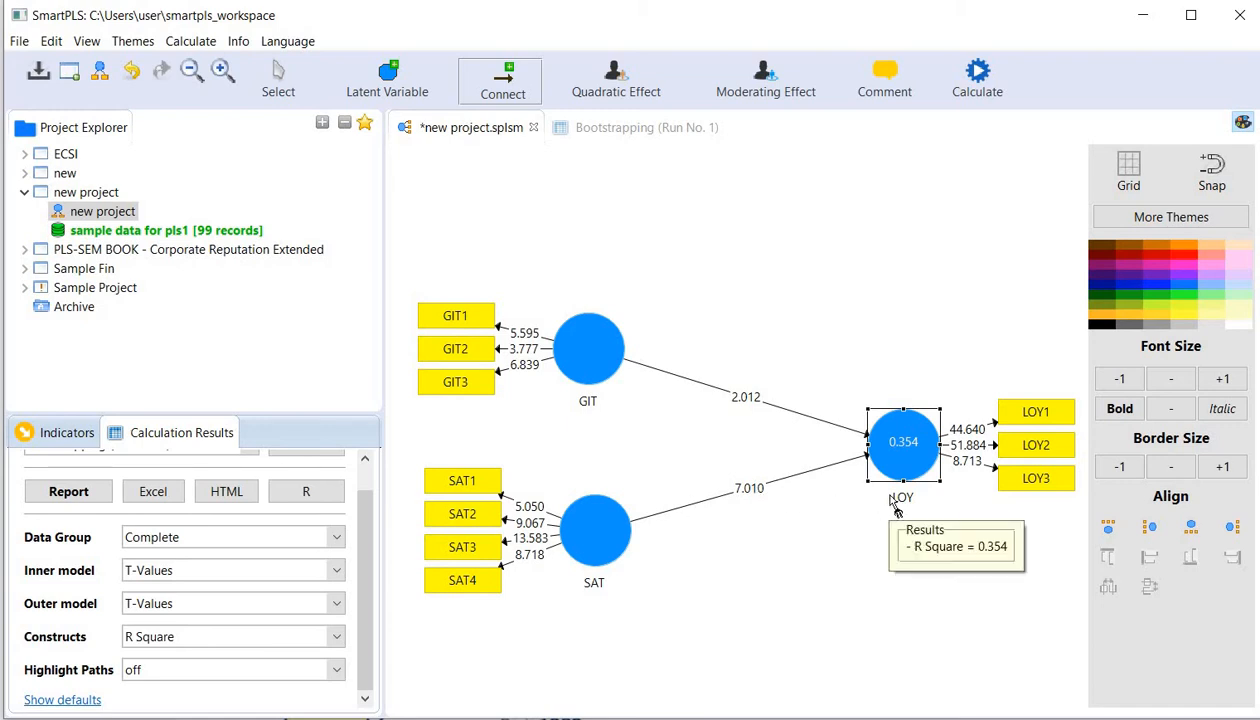
pyautogui.scroll(1, 190, 570)
pyautogui.scroll(-1, 190, 570)
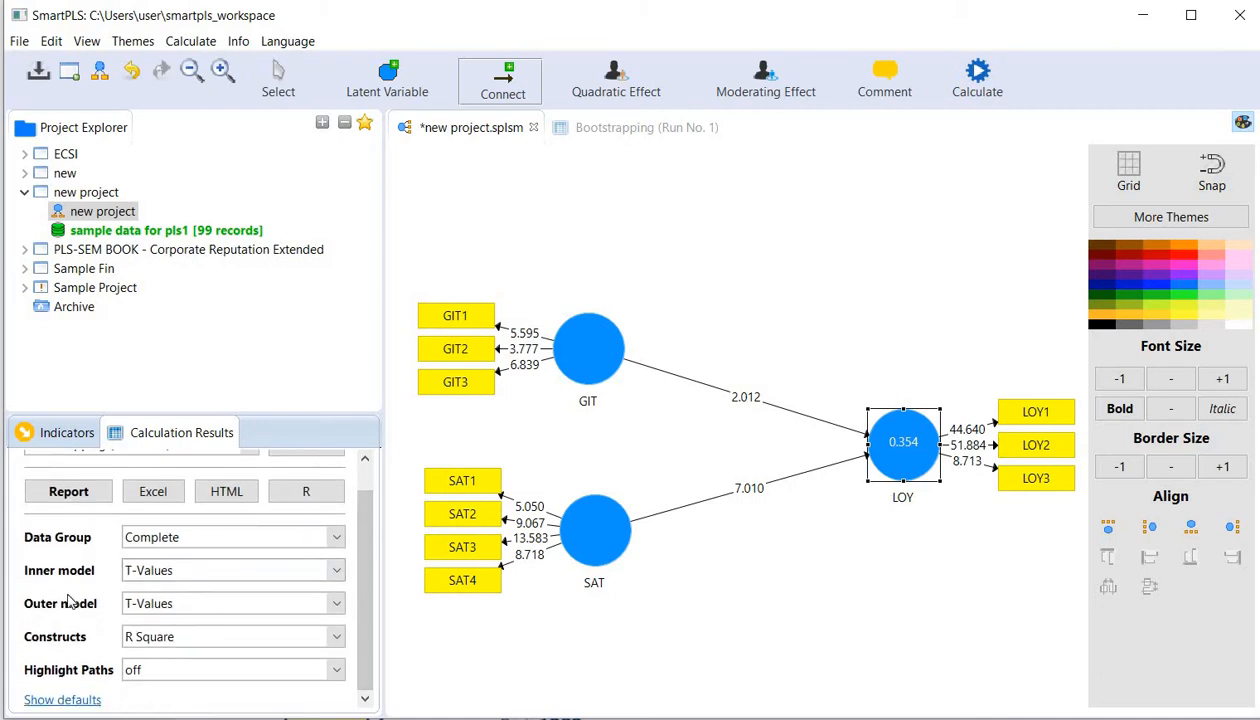
# - Compare the inner model labels as P-Values, Path Coefficients and P-Values, and Path Coefficients and T-Values, ending on T-Values
pyautogui.click(337, 571)
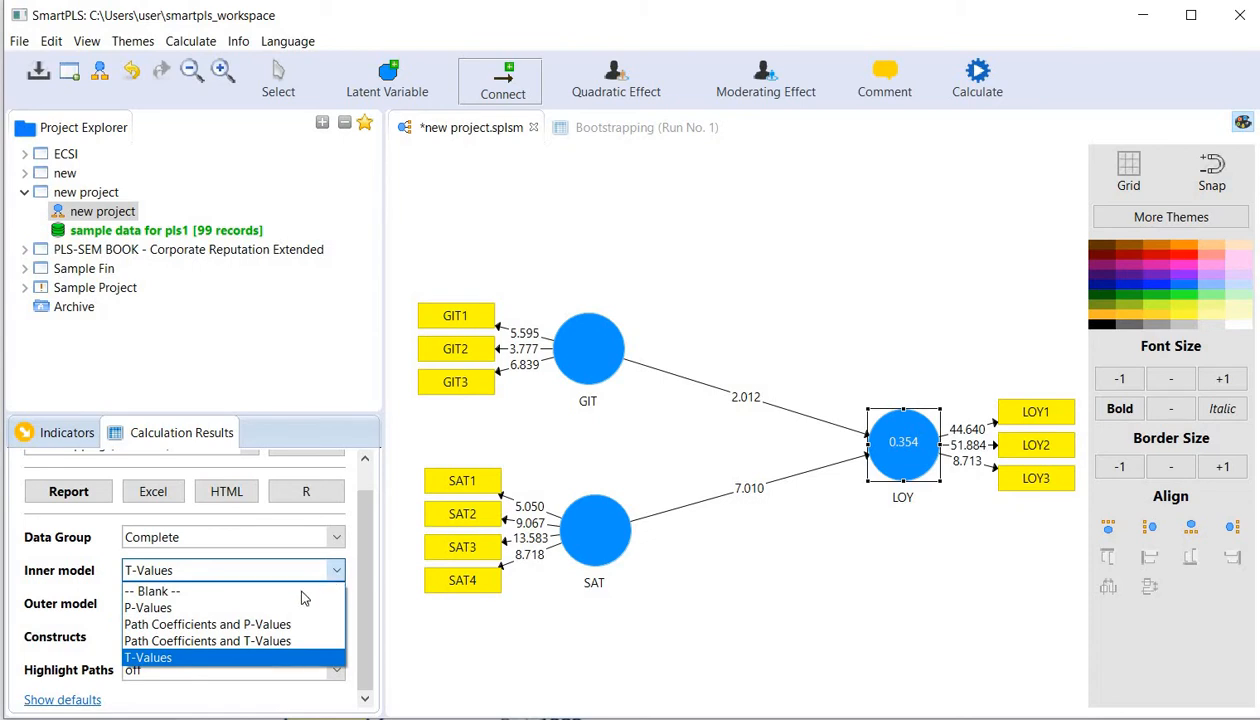
pyautogui.click(257, 609)
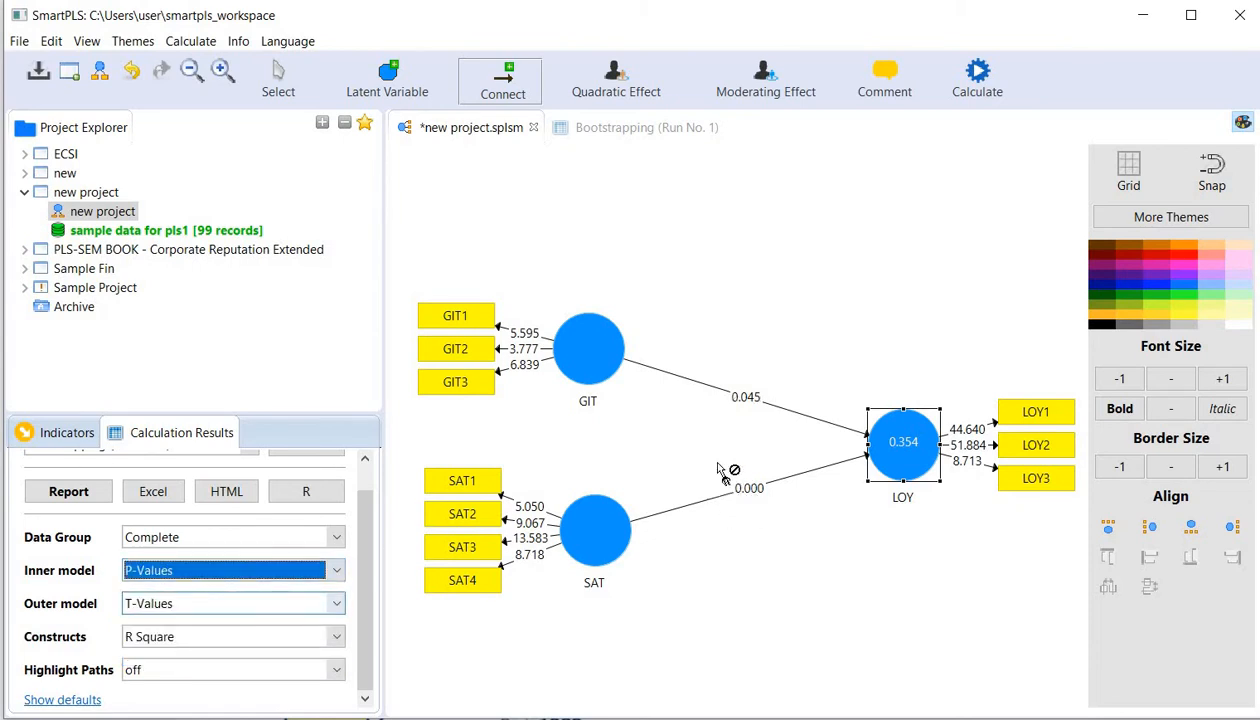
pyautogui.click(337, 570)
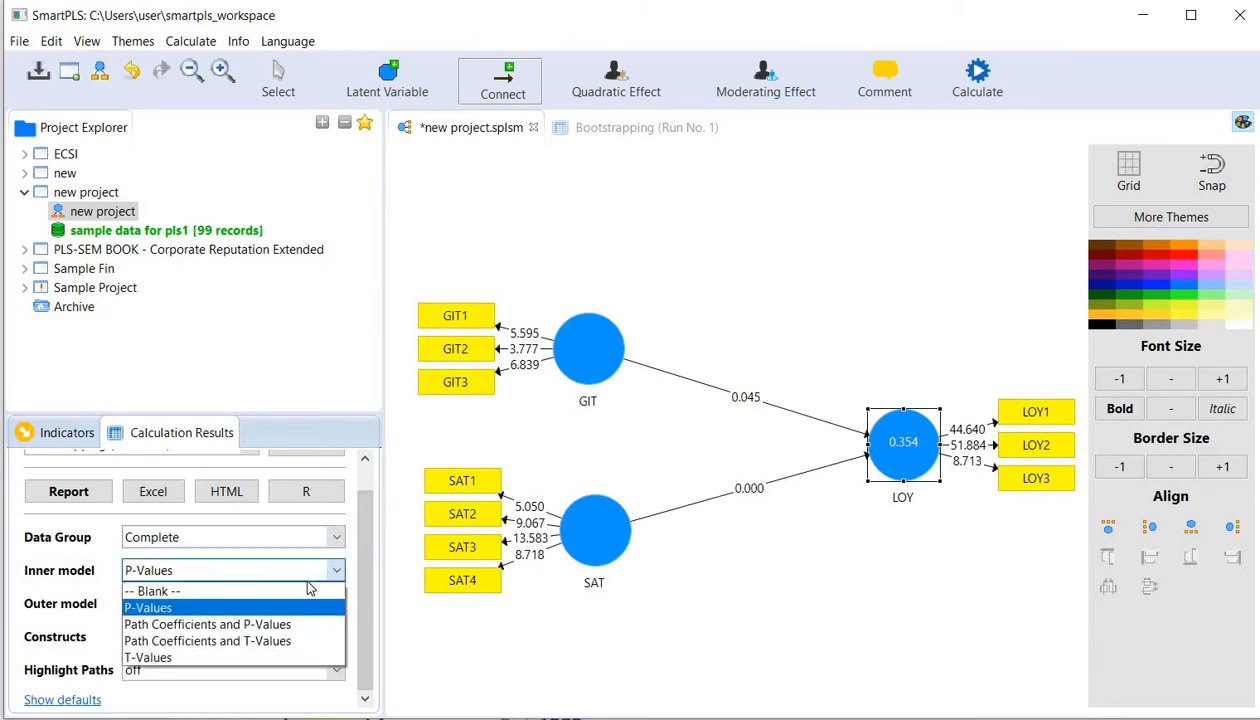
pyautogui.click(240, 626)
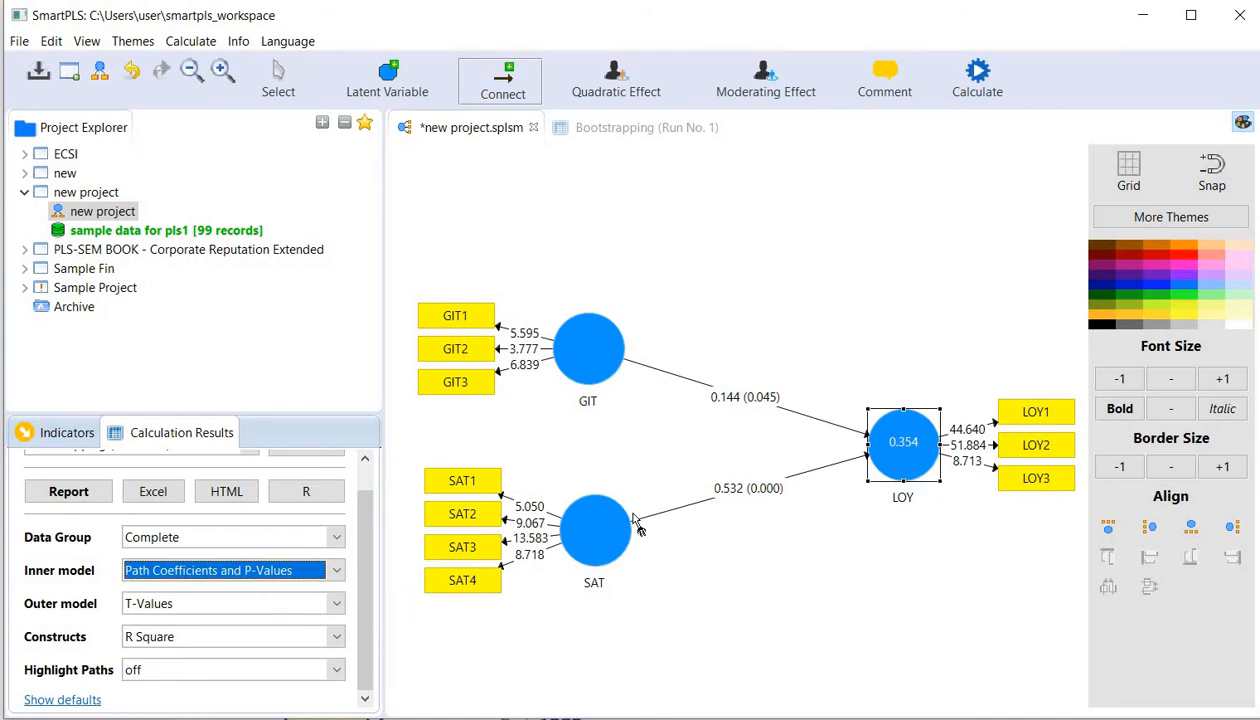
pyautogui.click(283, 569)
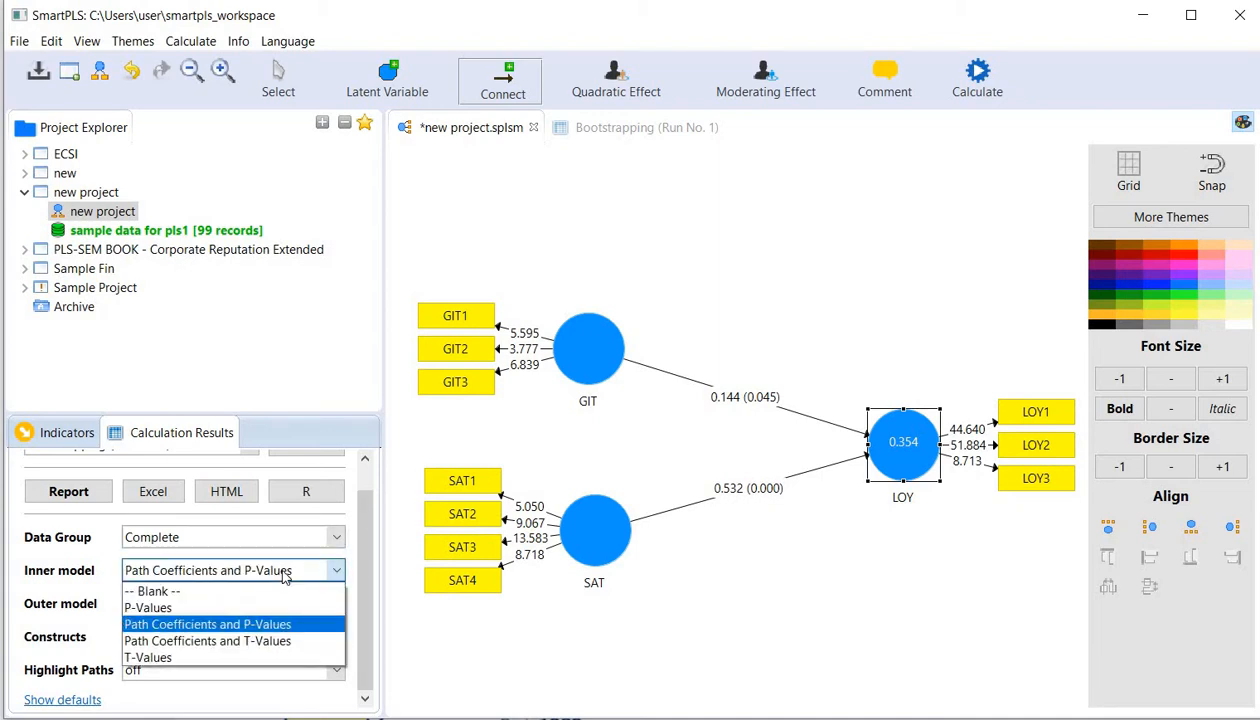
pyautogui.click(217, 641)
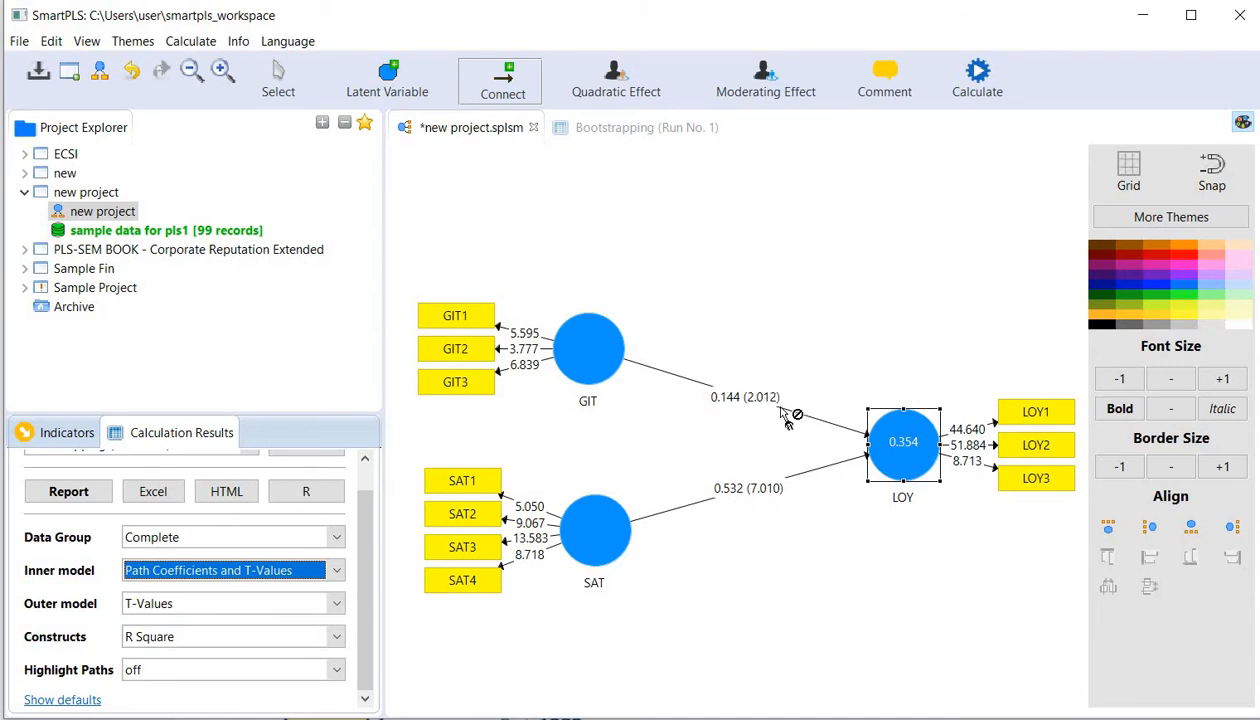
pyautogui.click(322, 572)
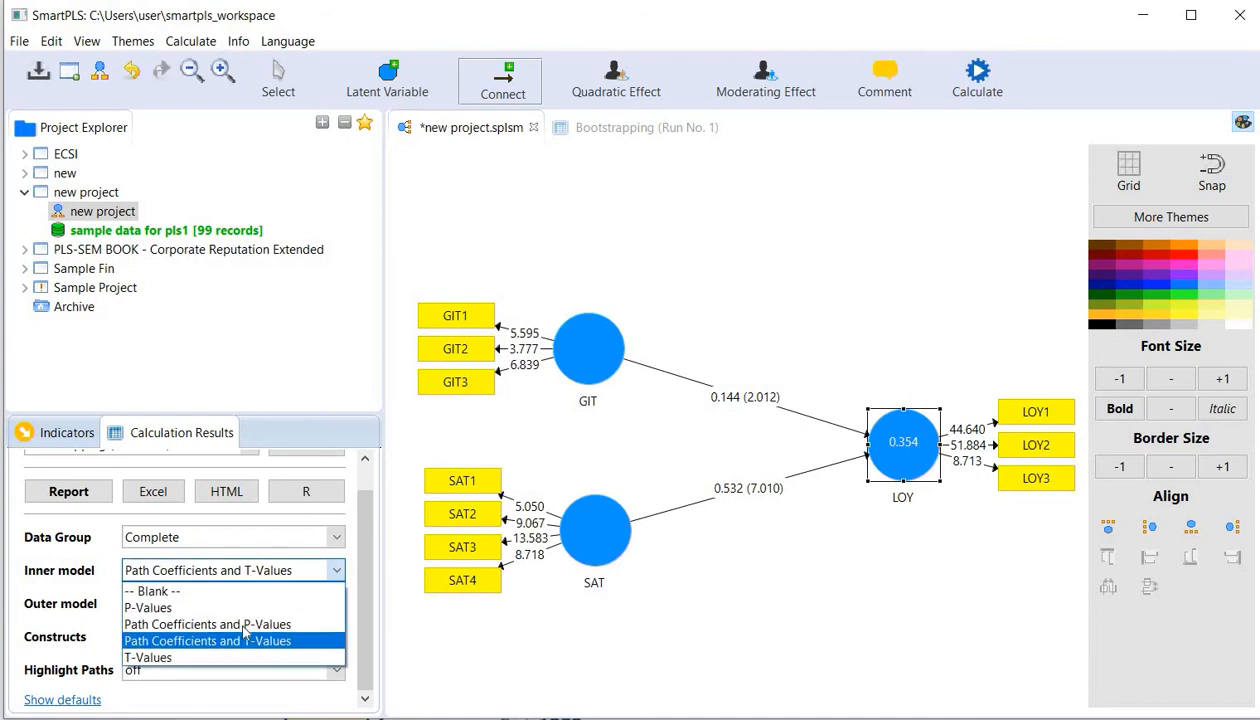
pyautogui.click(208, 658)
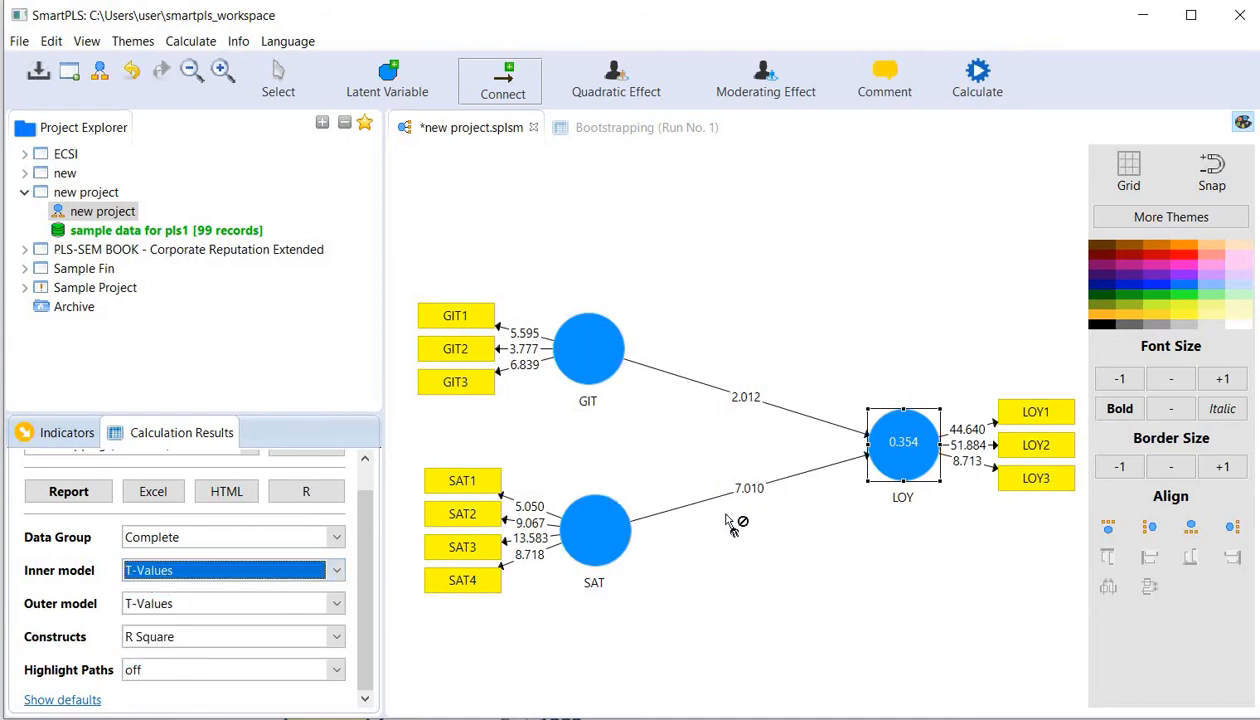
# - Compare the outer model labels as Outer Weights/Loadings with P-Values, Outer Weights/Loadings with T-Values, and P-Values alone, ending on T-Values
pyautogui.click(336, 606)
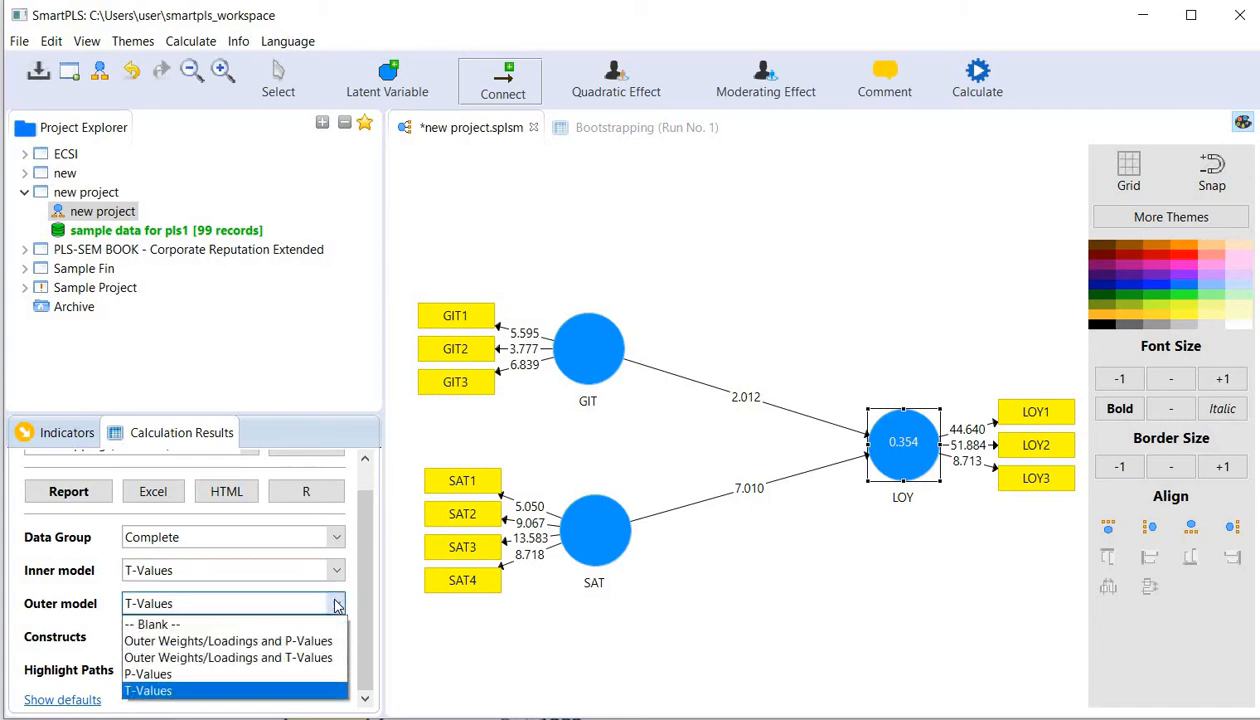
pyautogui.click(287, 641)
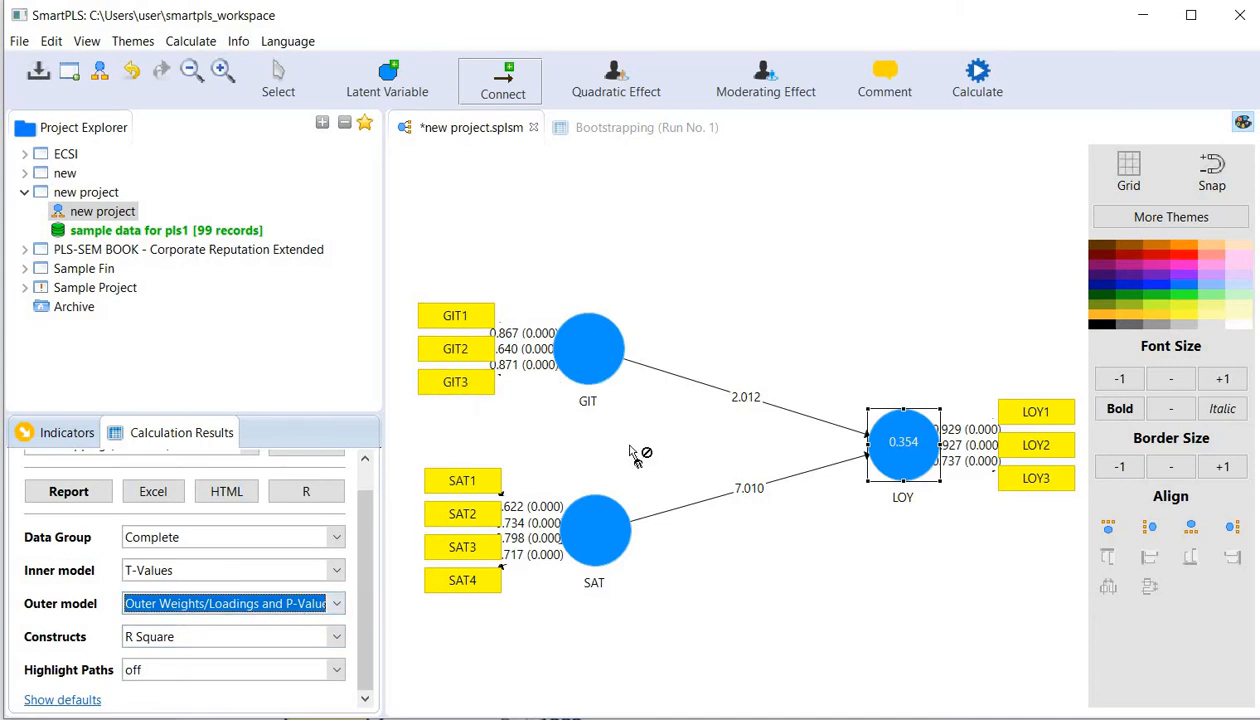
pyautogui.click(336, 603)
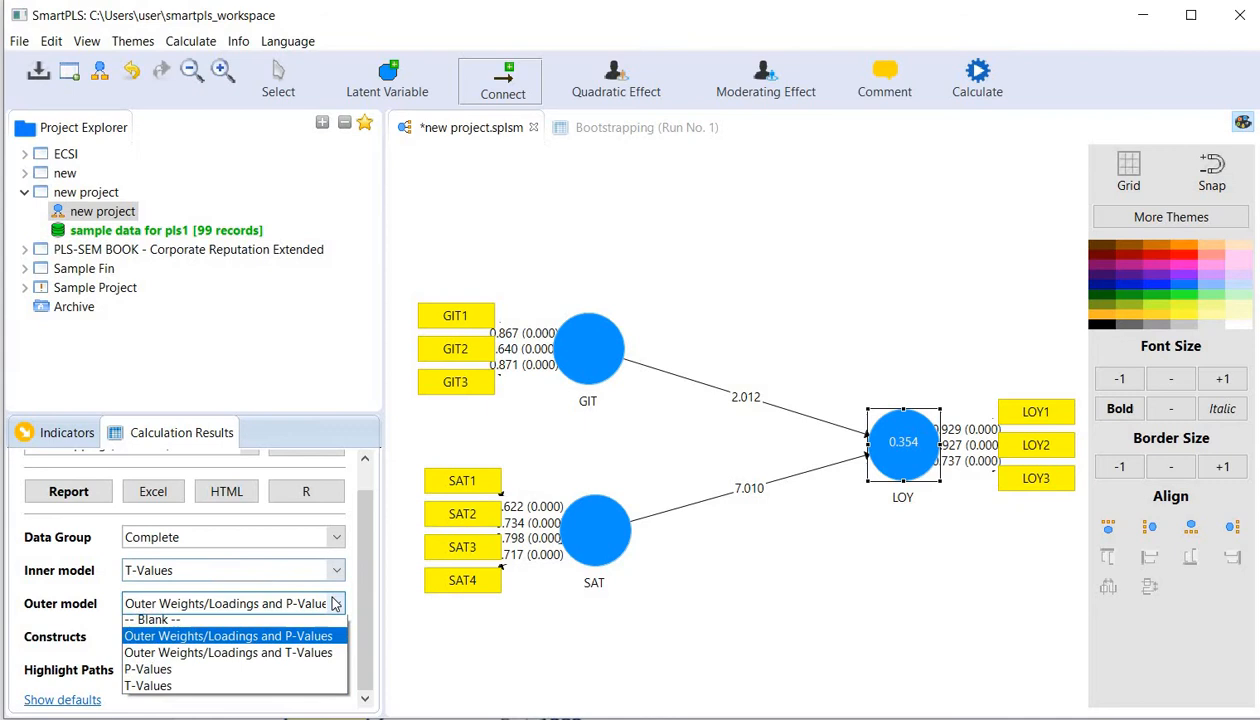
pyautogui.click(230, 657)
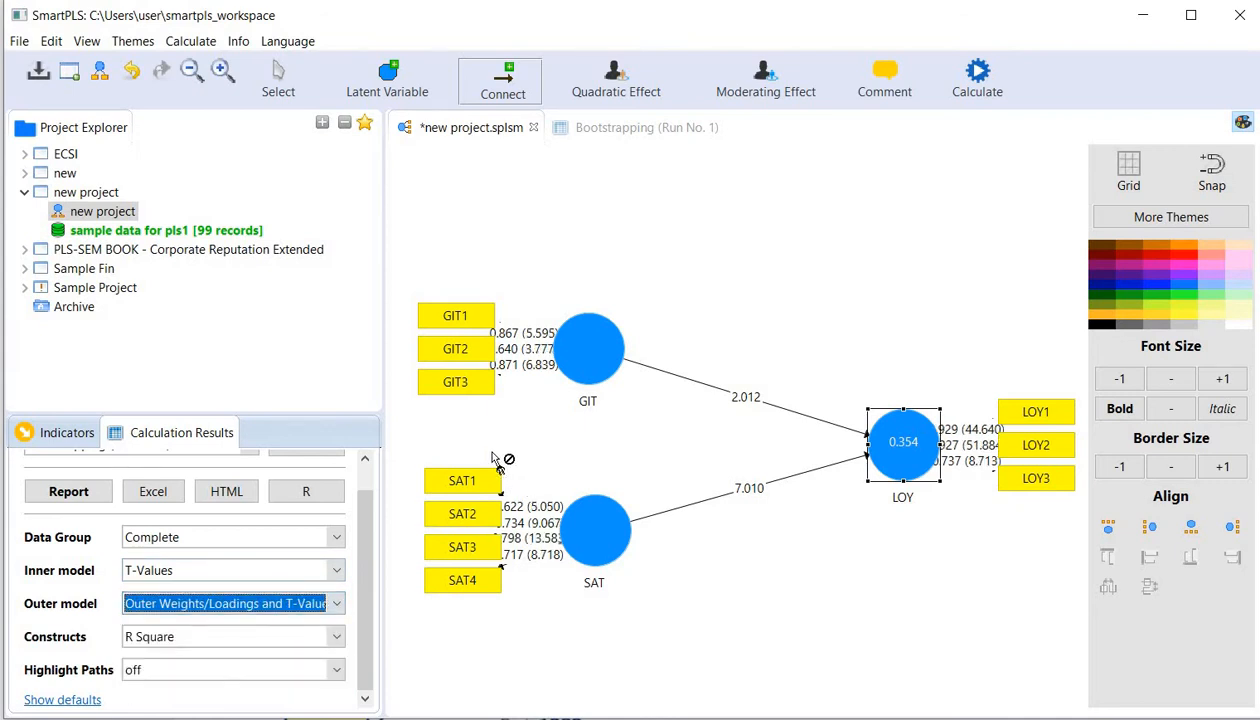
pyautogui.click(338, 608)
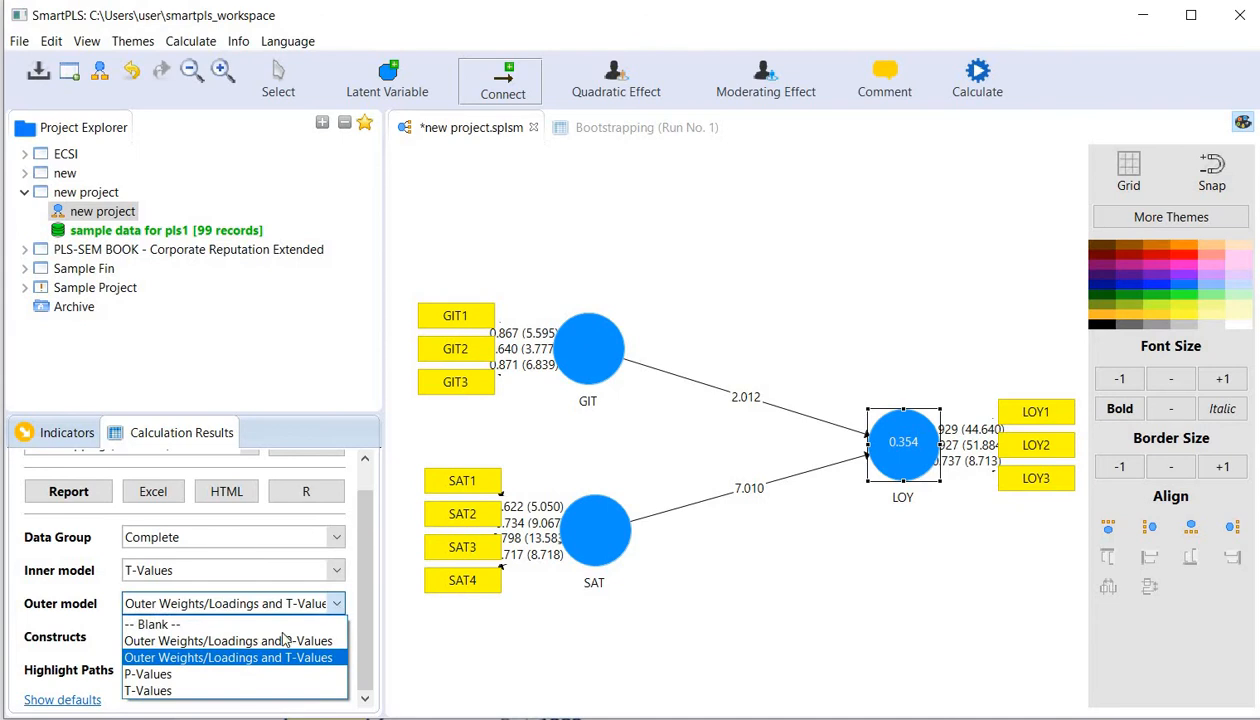
pyautogui.click(201, 675)
pyautogui.click(225, 603)
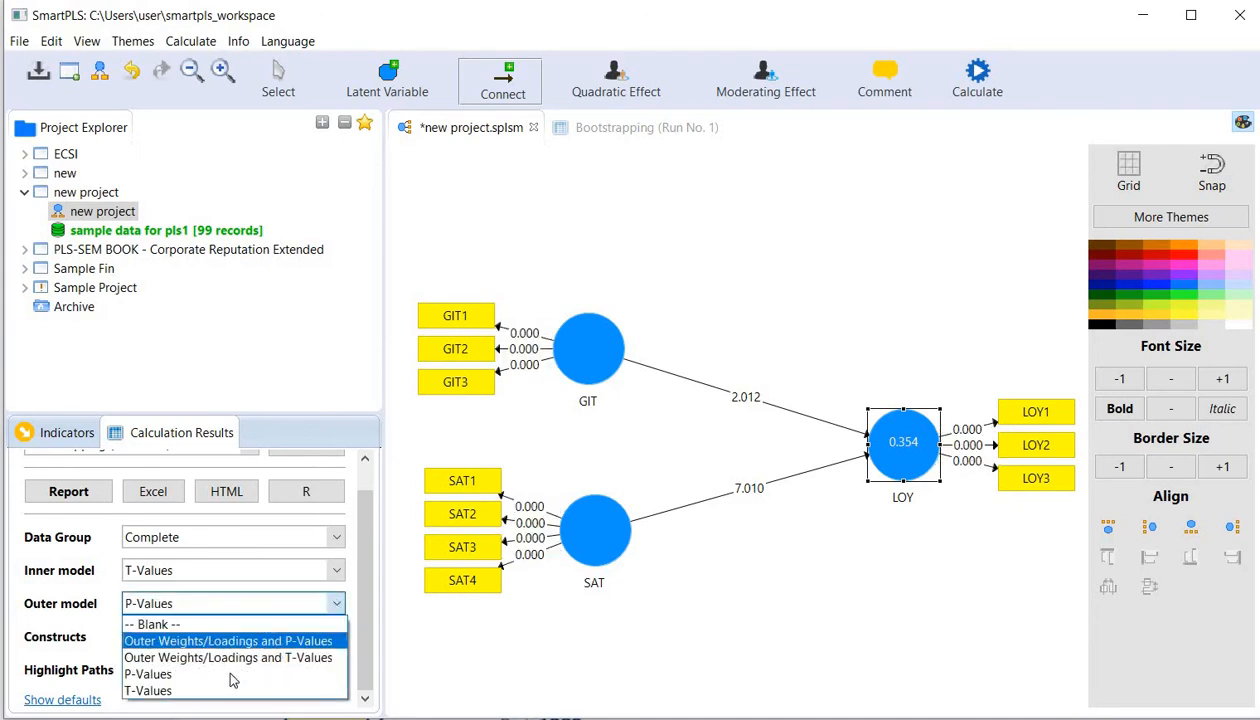
pyautogui.click(228, 690)
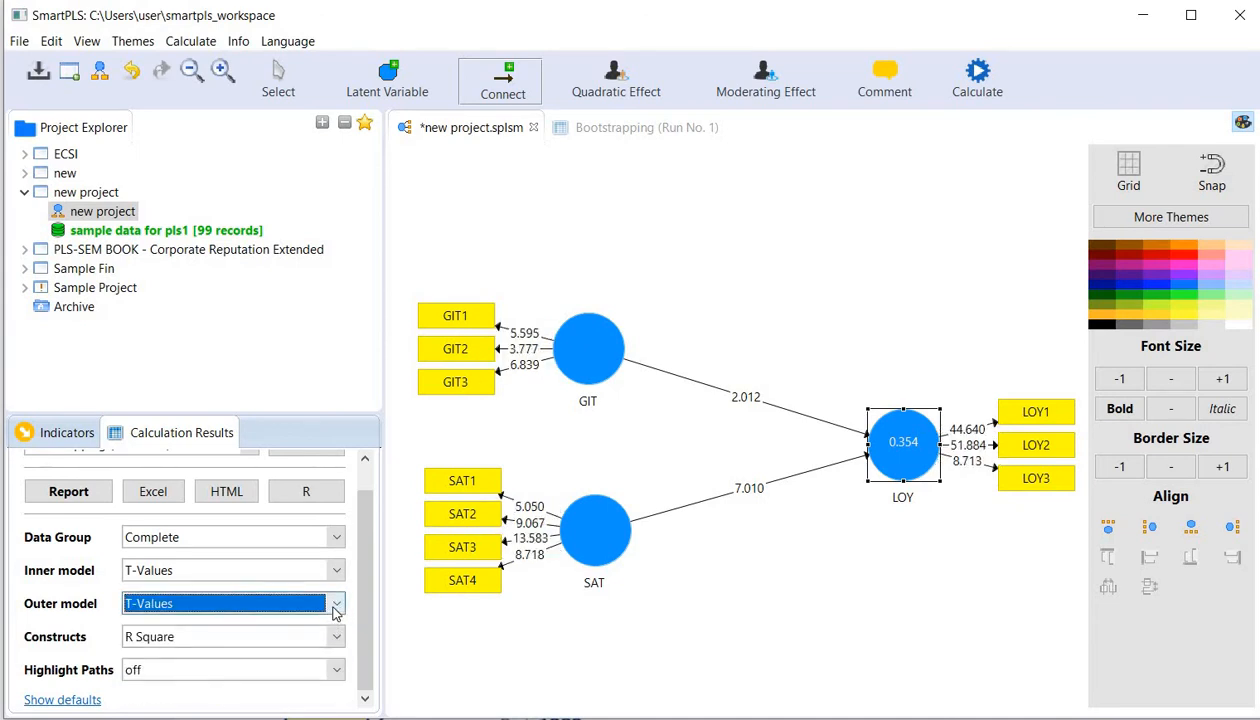
# - Set the outer model labels to Outer Weights/Loadings and P-Values
pyautogui.click(336, 607)
pyautogui.click(335, 607)
pyautogui.click(335, 607)
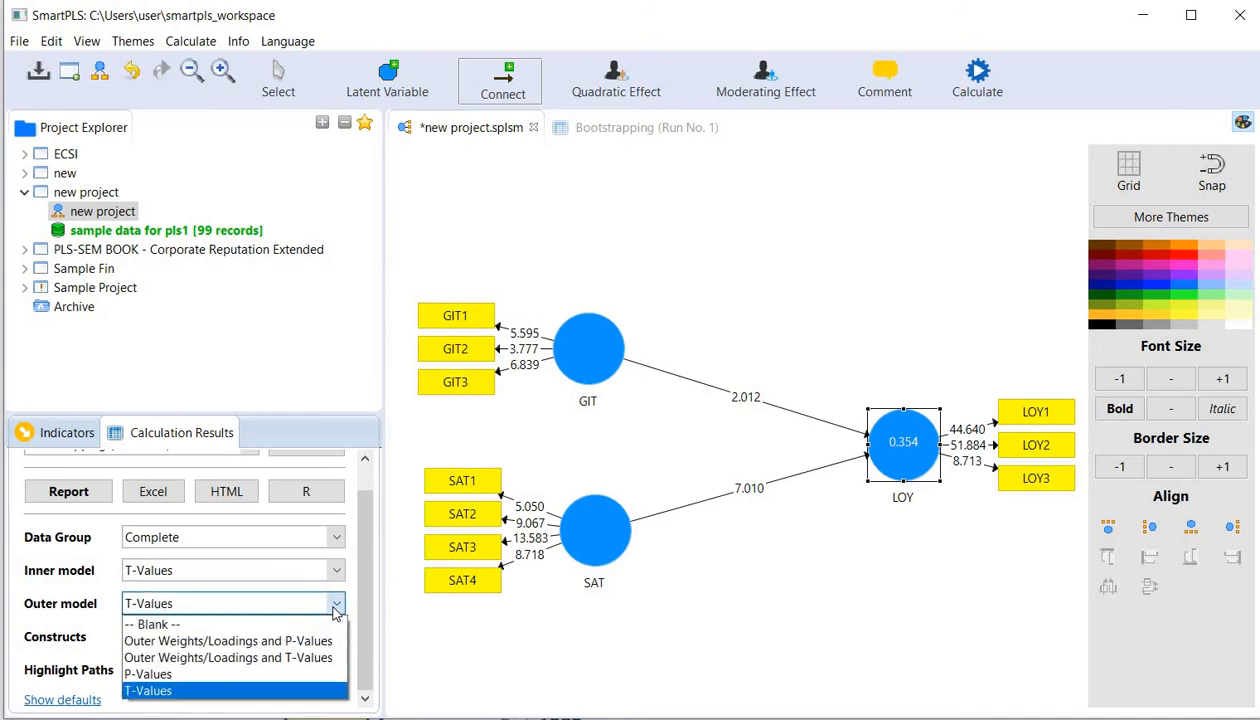
pyautogui.click(256, 645)
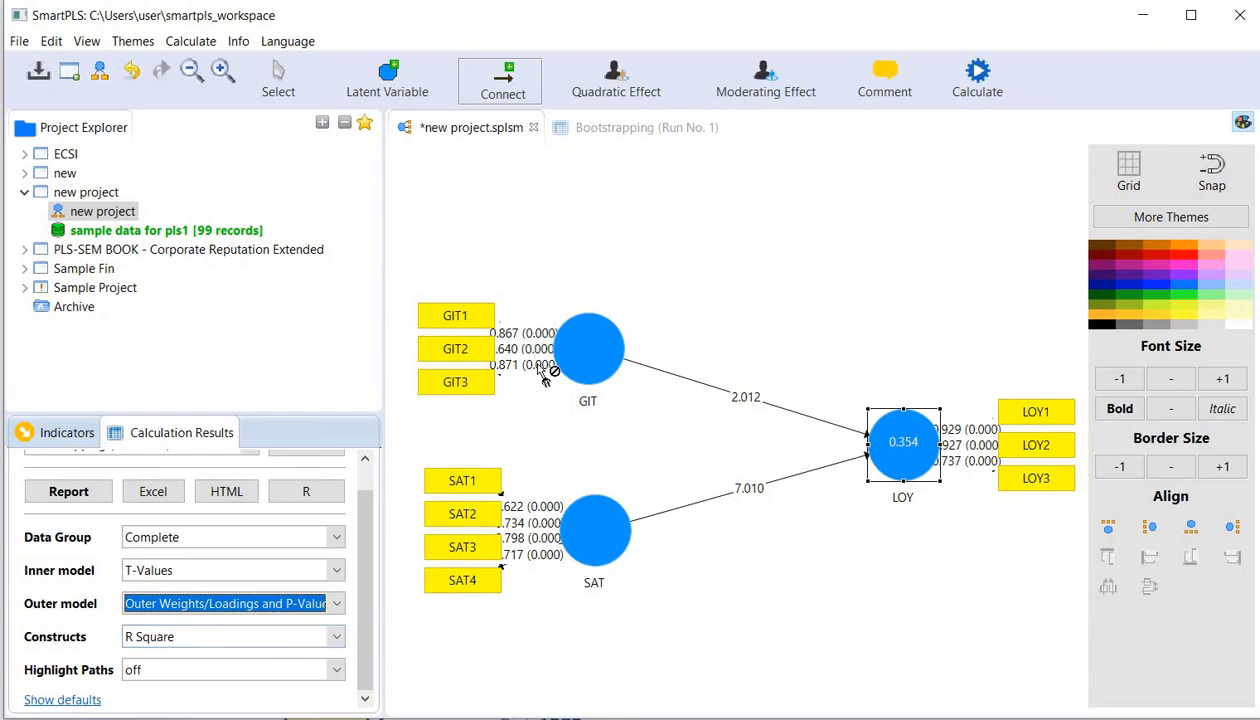
# - Show Average Variance Extracted (AVE) inside the constructs and examine the values for GIT, SAT and LOY
pyautogui.click(335, 641)
pyautogui.scroll(1, 300, 670)
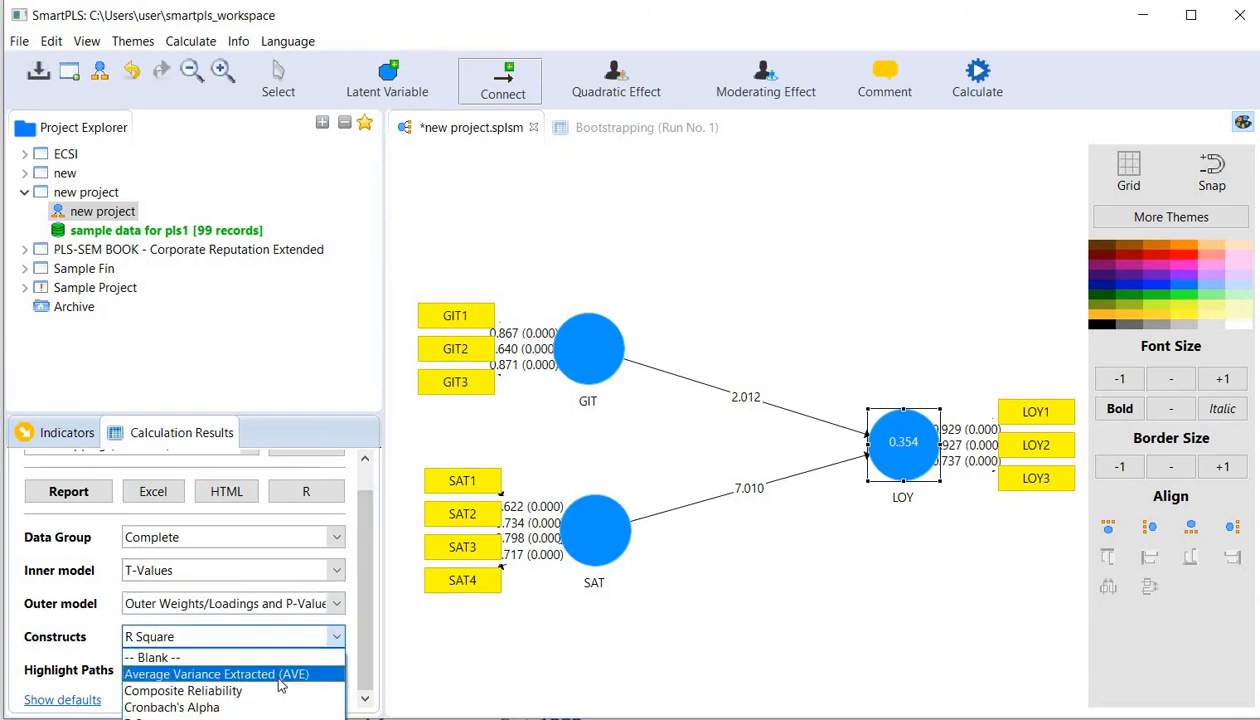
pyautogui.click(280, 677)
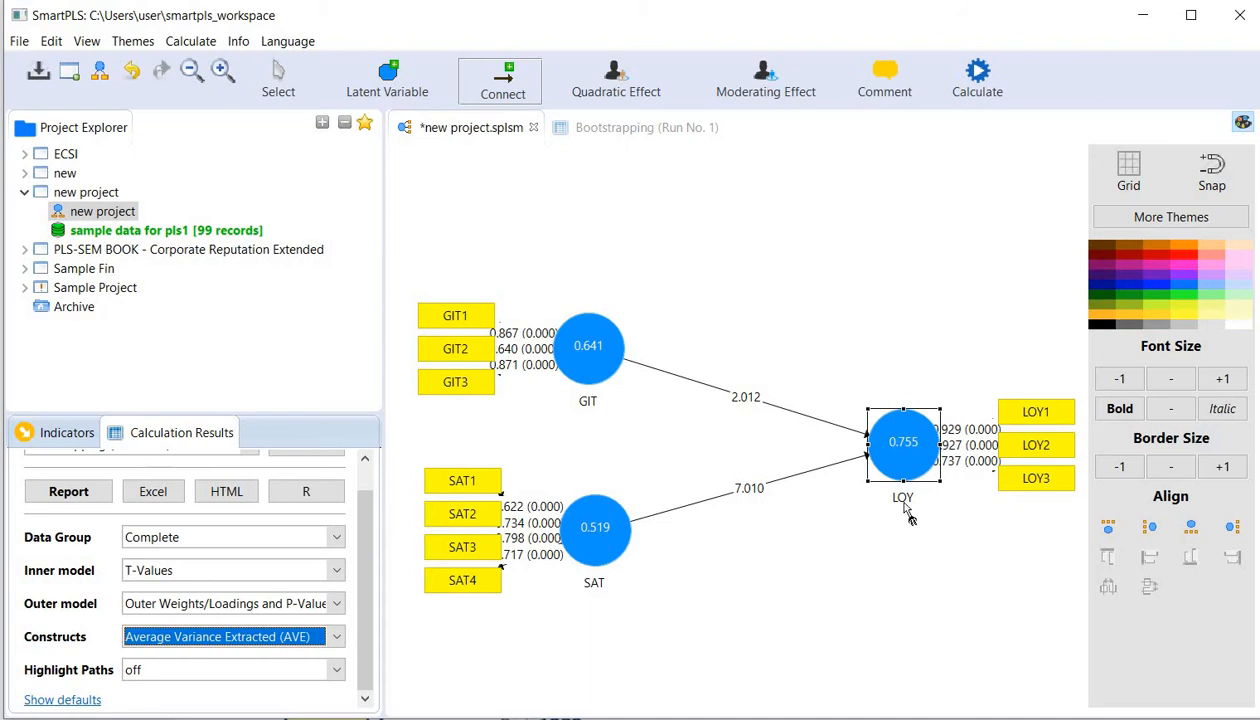
pyautogui.moveTo(890, 510)
# - Show Composite Reliability inside the constructs and examine the values of GIT and LOY
pyautogui.click(331, 630)
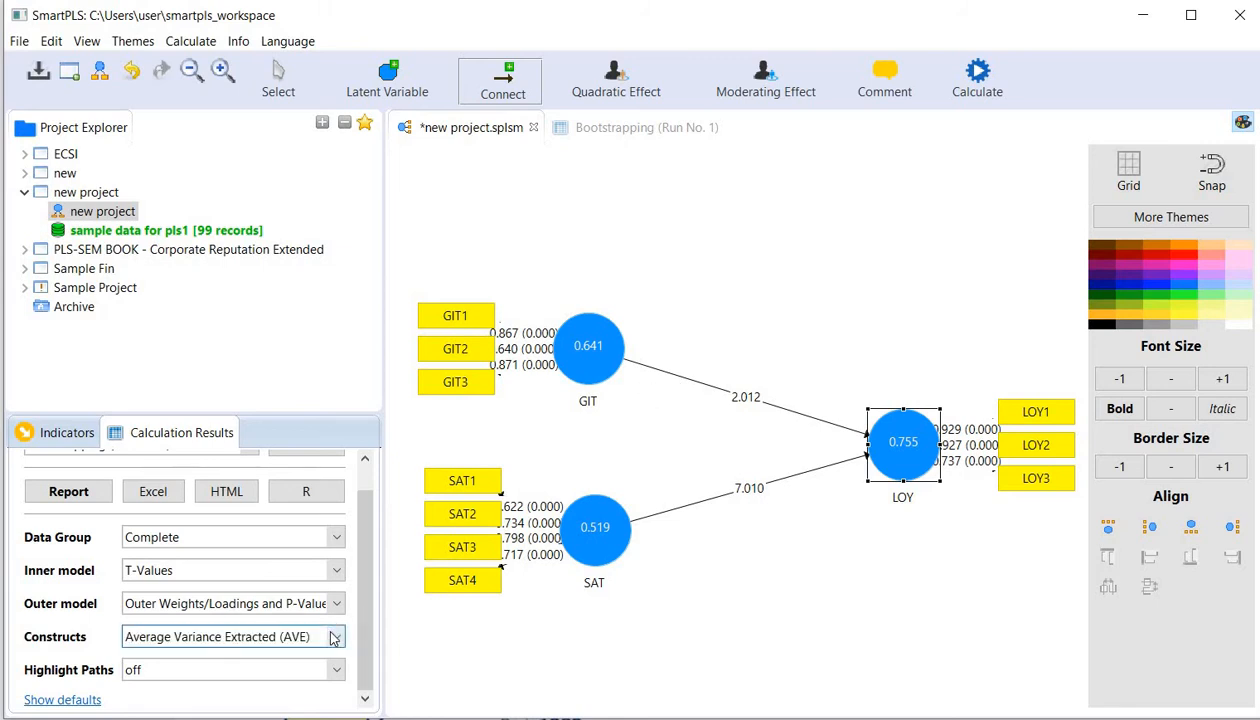
pyautogui.click(237, 691)
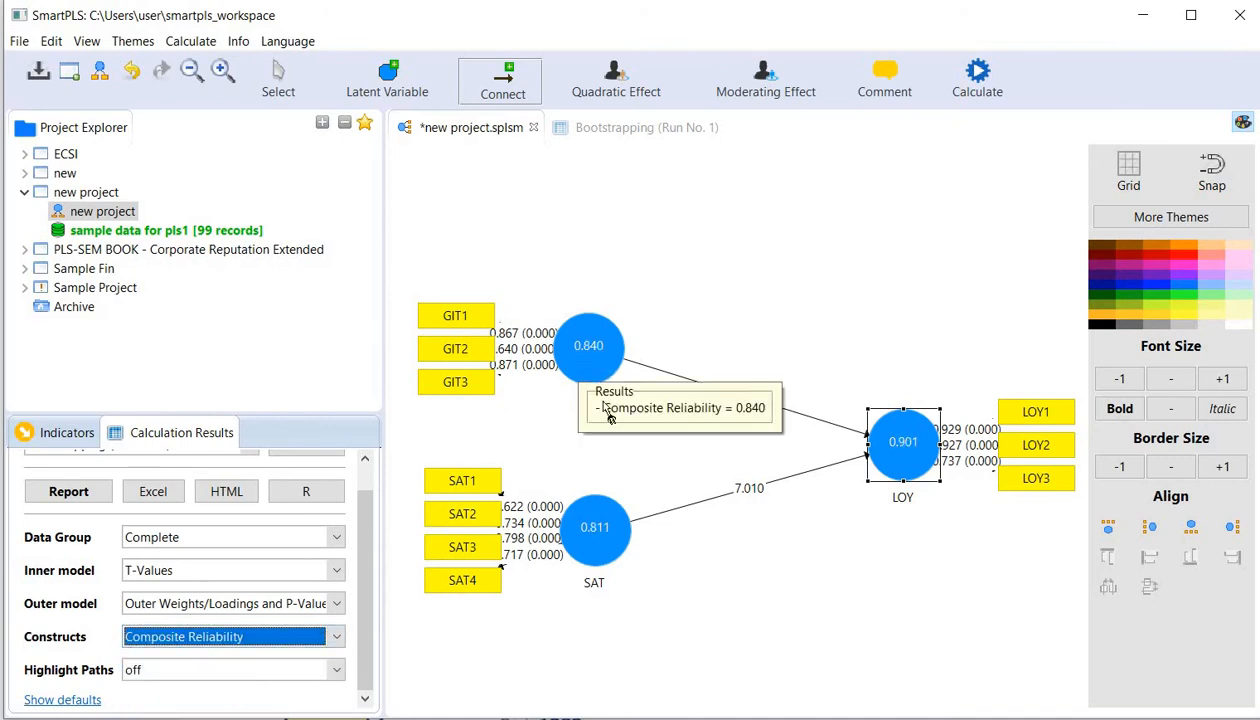
pyautogui.moveTo(592, 368)
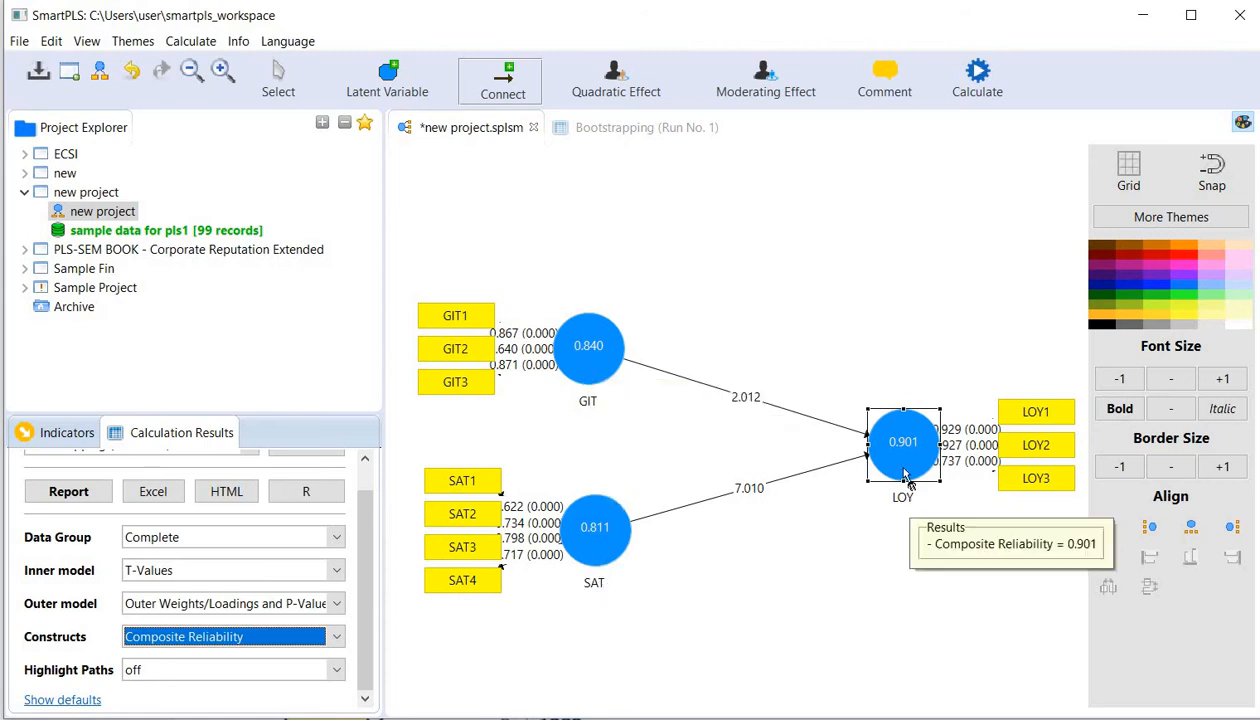
pyautogui.moveTo(909, 462)
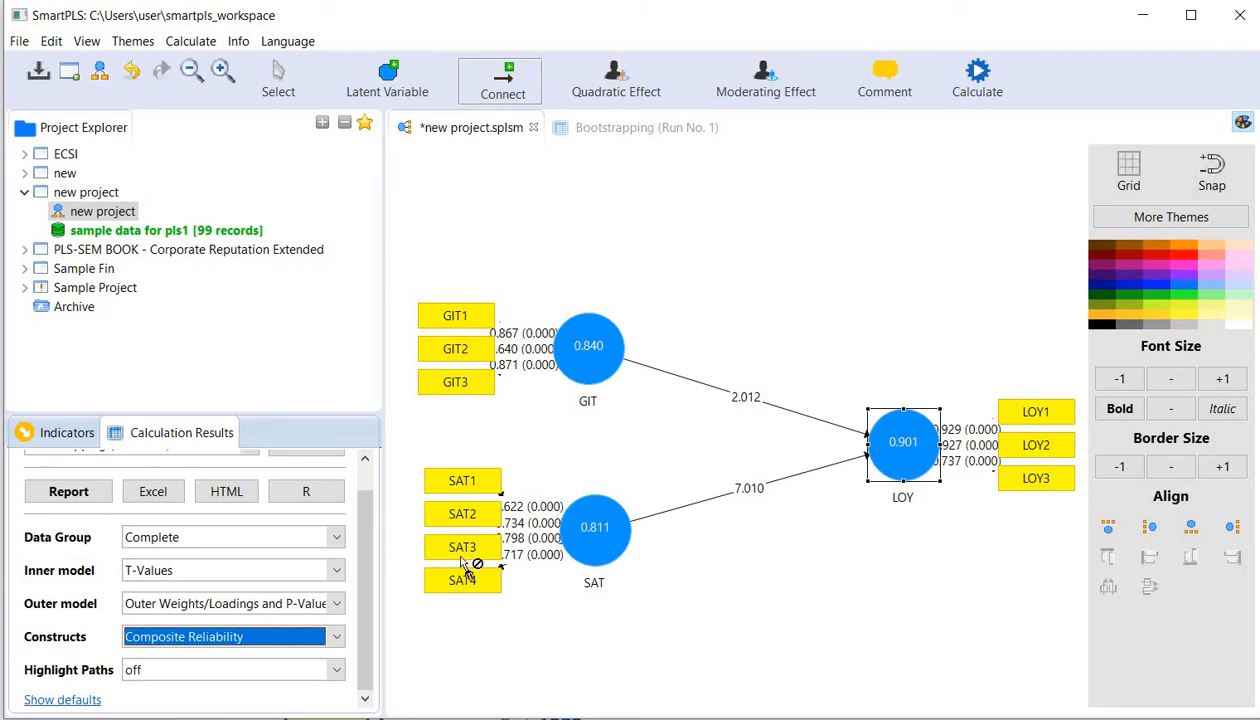
# - Show Cronbach's Alpha inside the constructs and examine the internal consistency of each one
pyautogui.click(287, 641)
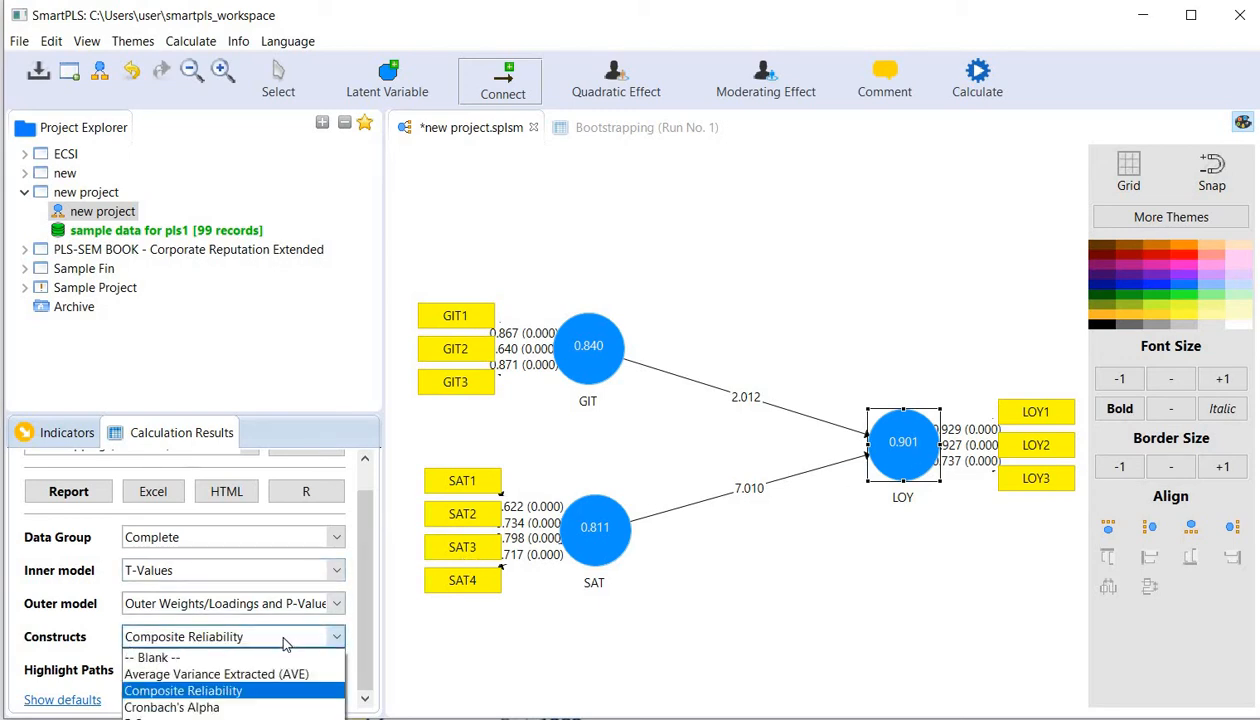
pyautogui.click(193, 707)
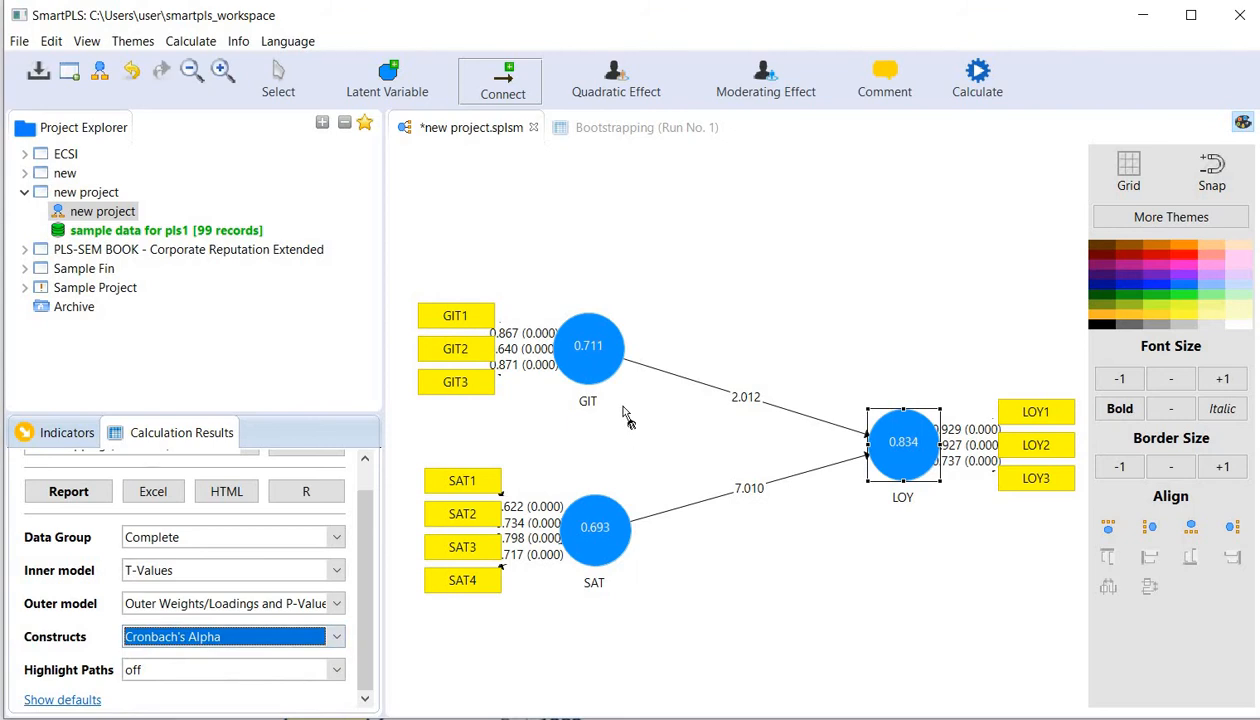
pyautogui.moveTo(622, 413)
# - Show R Square in the constructs to examine LOY's value, and switch the construct display to R Square Adjusted
pyautogui.click(330, 637)
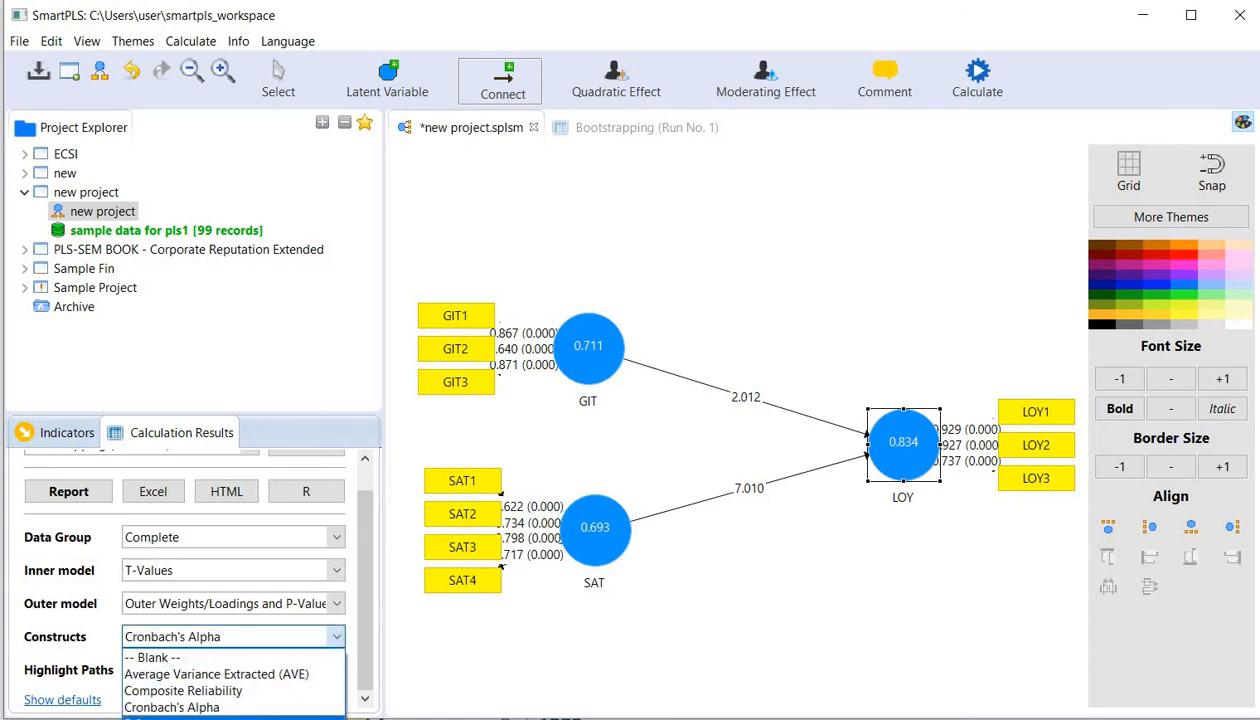
pyautogui.click(170, 716)
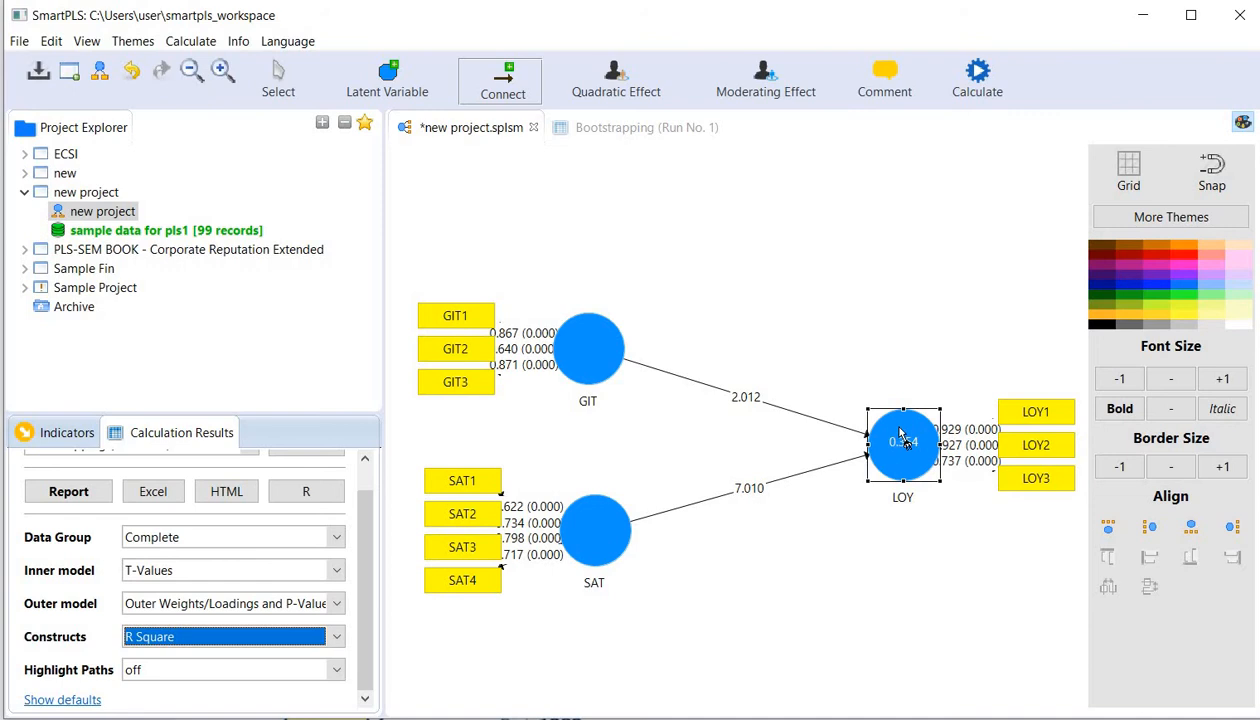
pyautogui.moveTo(918, 455)
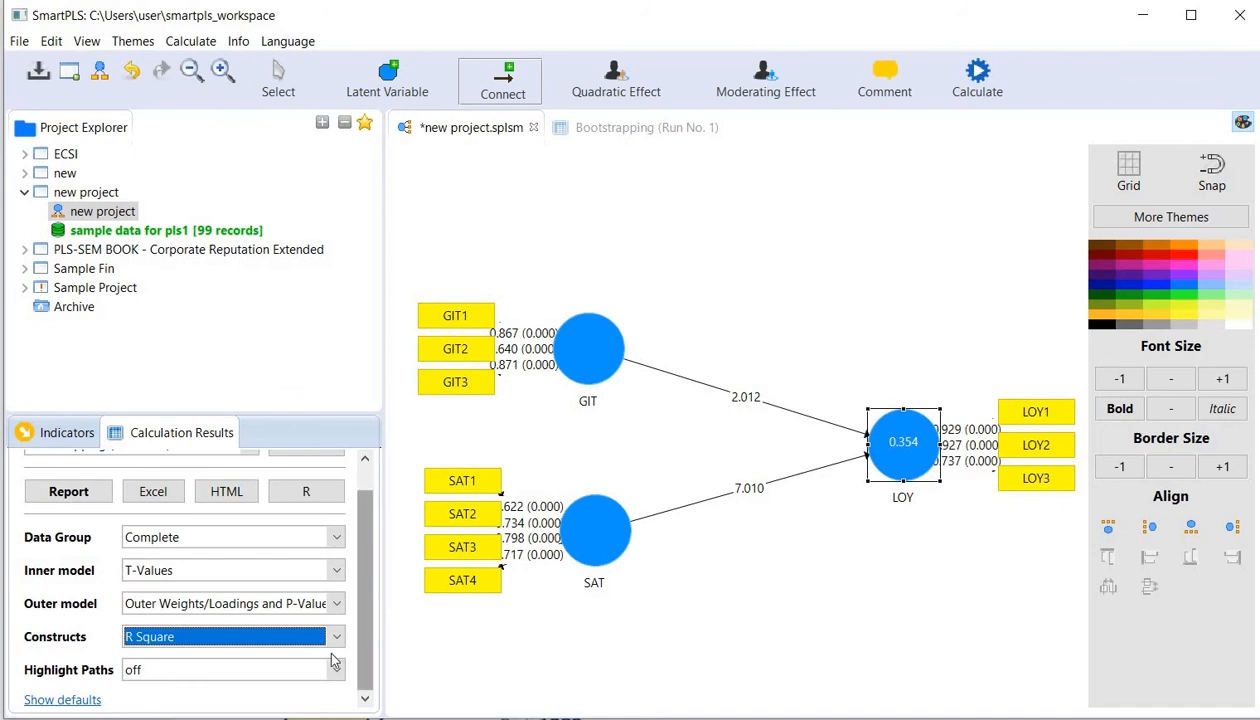
pyautogui.click(322, 632)
pyautogui.click(240, 718)
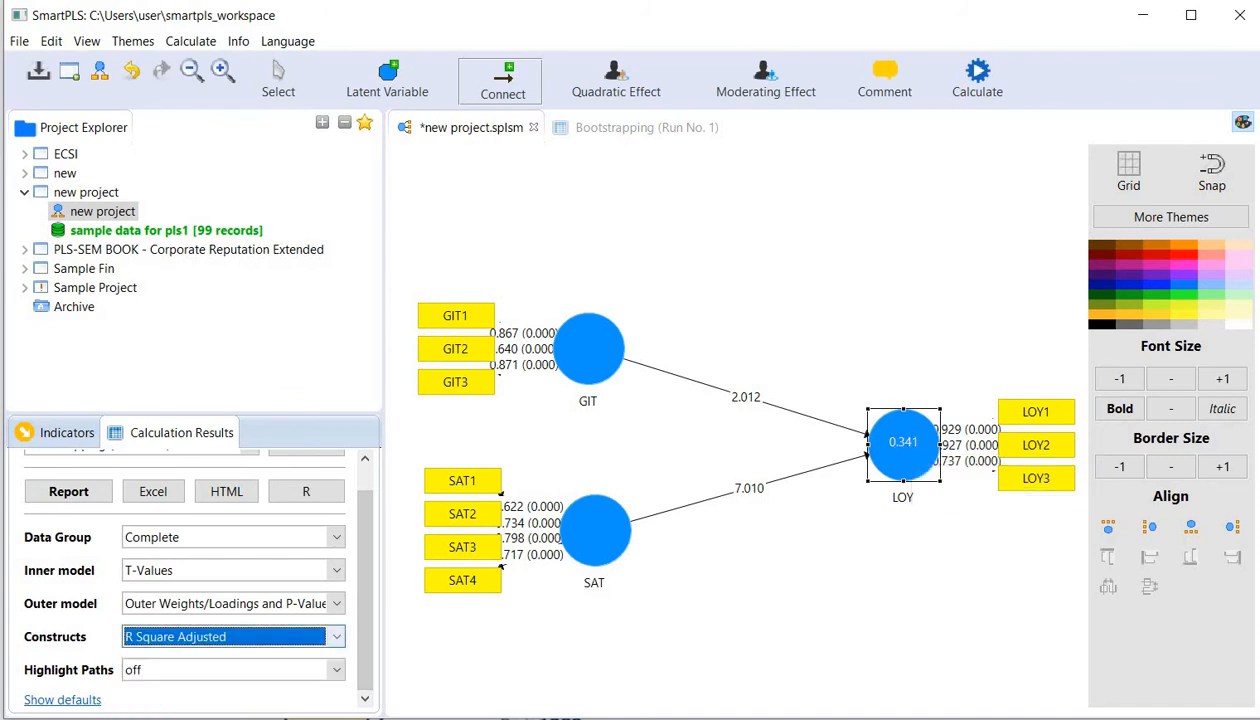
# - Switch the construct display from R Square Adjusted to rho_A for GIT, SAT and LOY
pyautogui.click(338, 640)
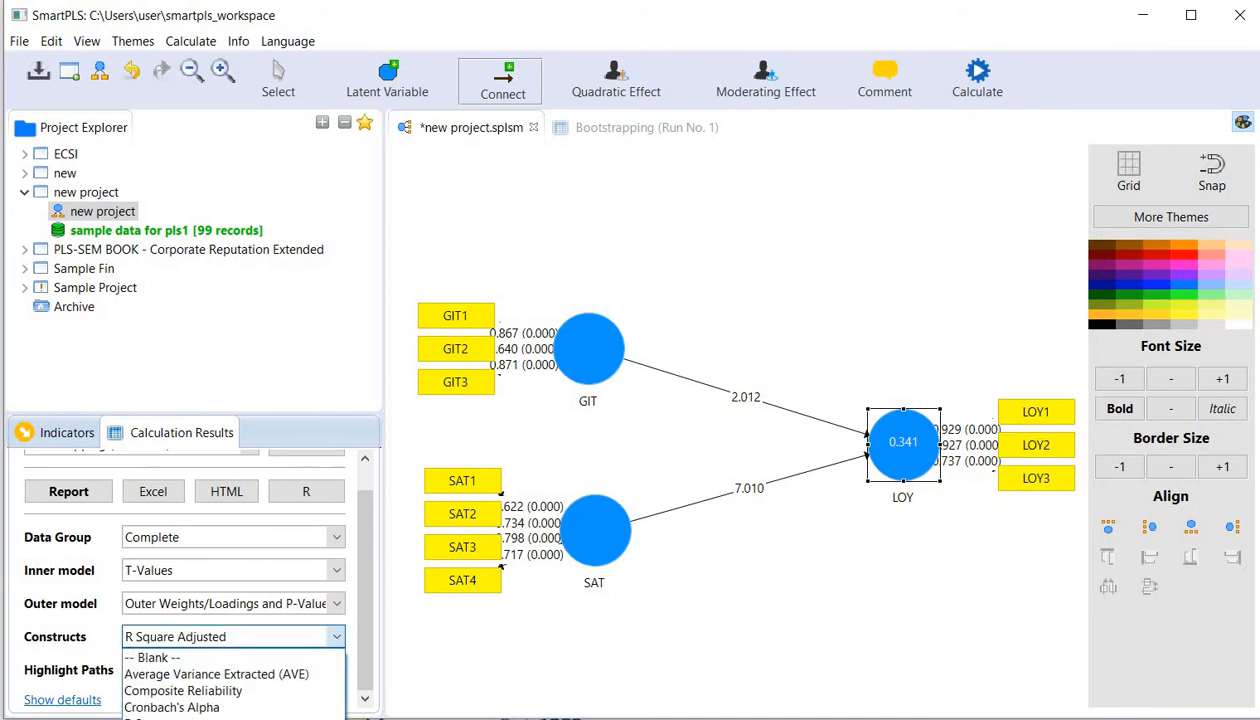
pyautogui.click(150, 719)
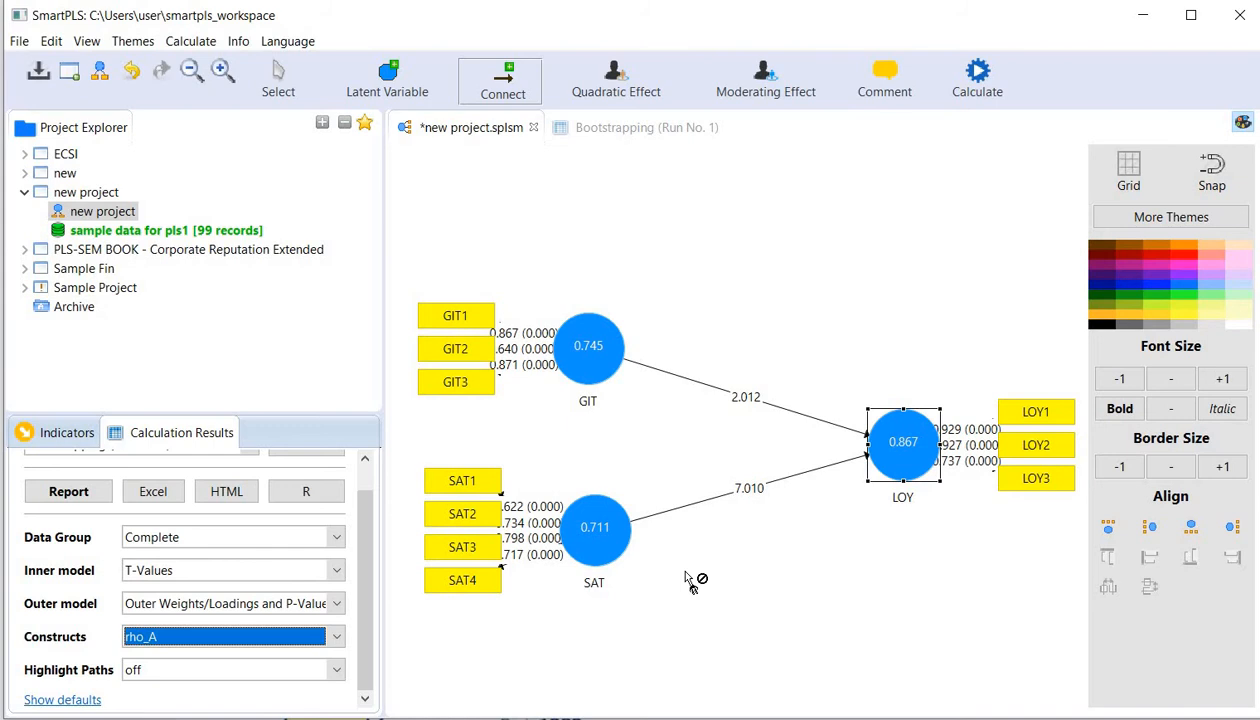
pyautogui.click(330, 636)
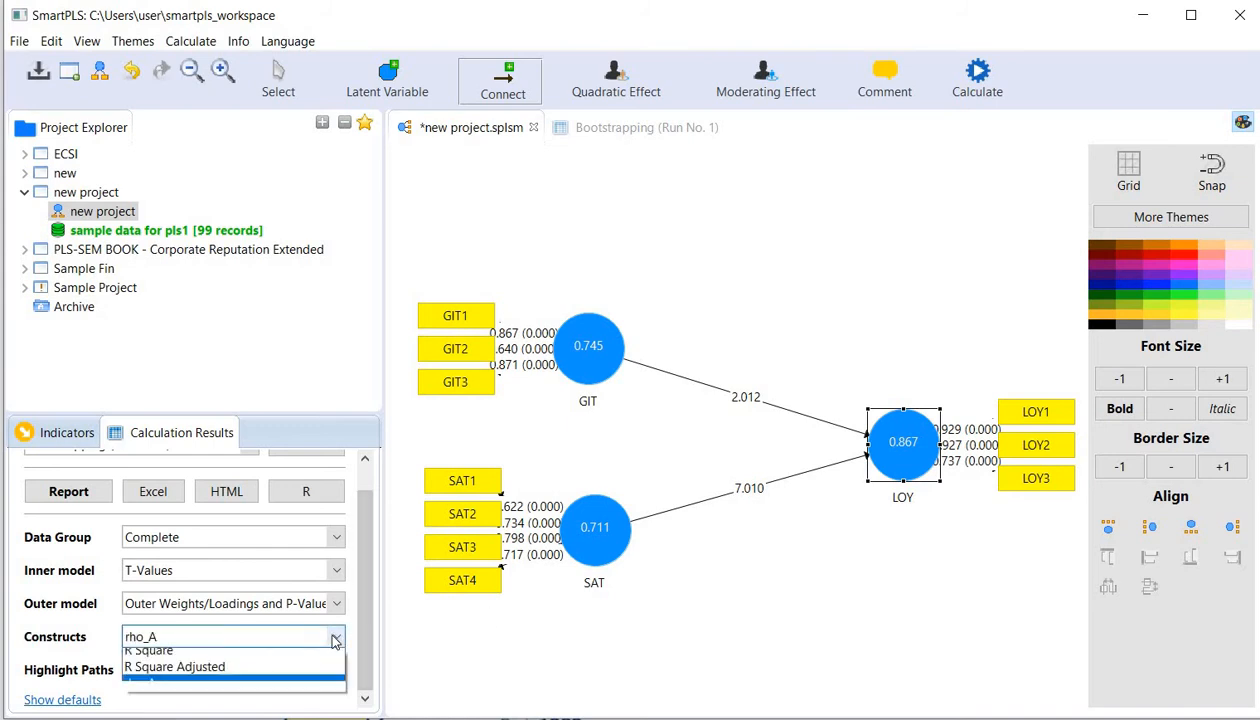
pyautogui.click(427, 661)
# - Highlight the paths using absolute values and set the inner model display to Path Coefficients and P-Values
pyautogui.click(230, 669)
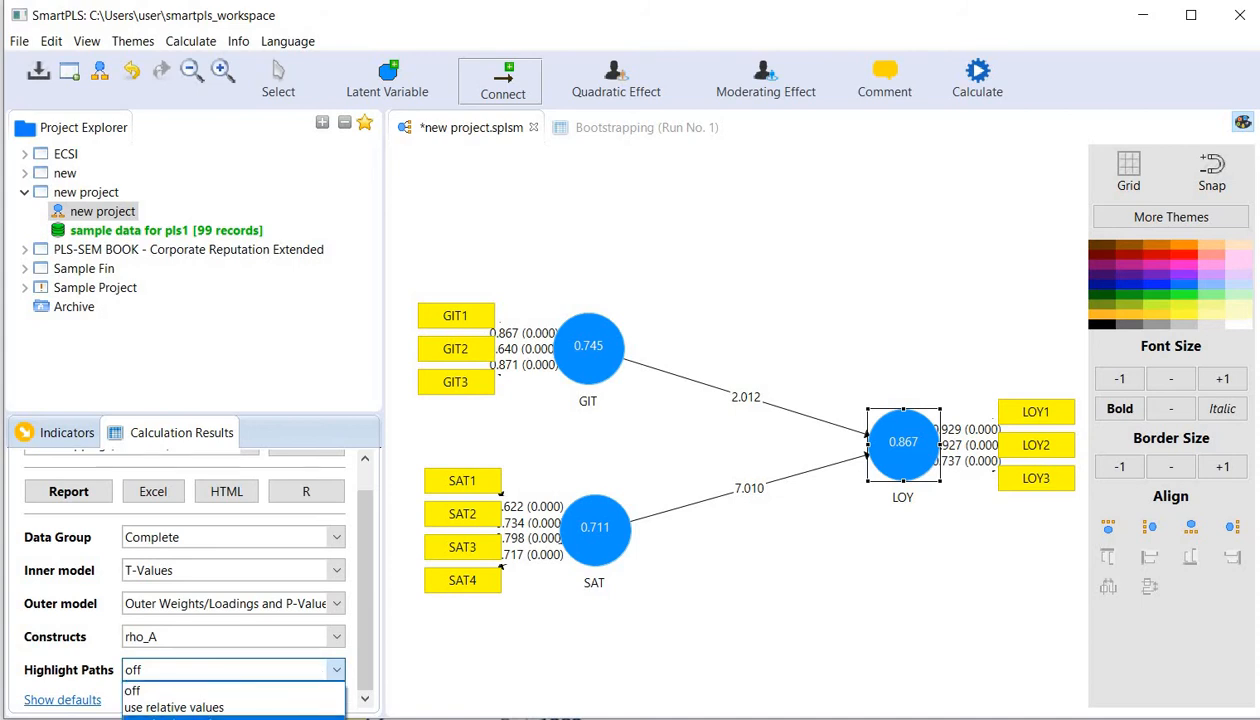
pyautogui.click(200, 716)
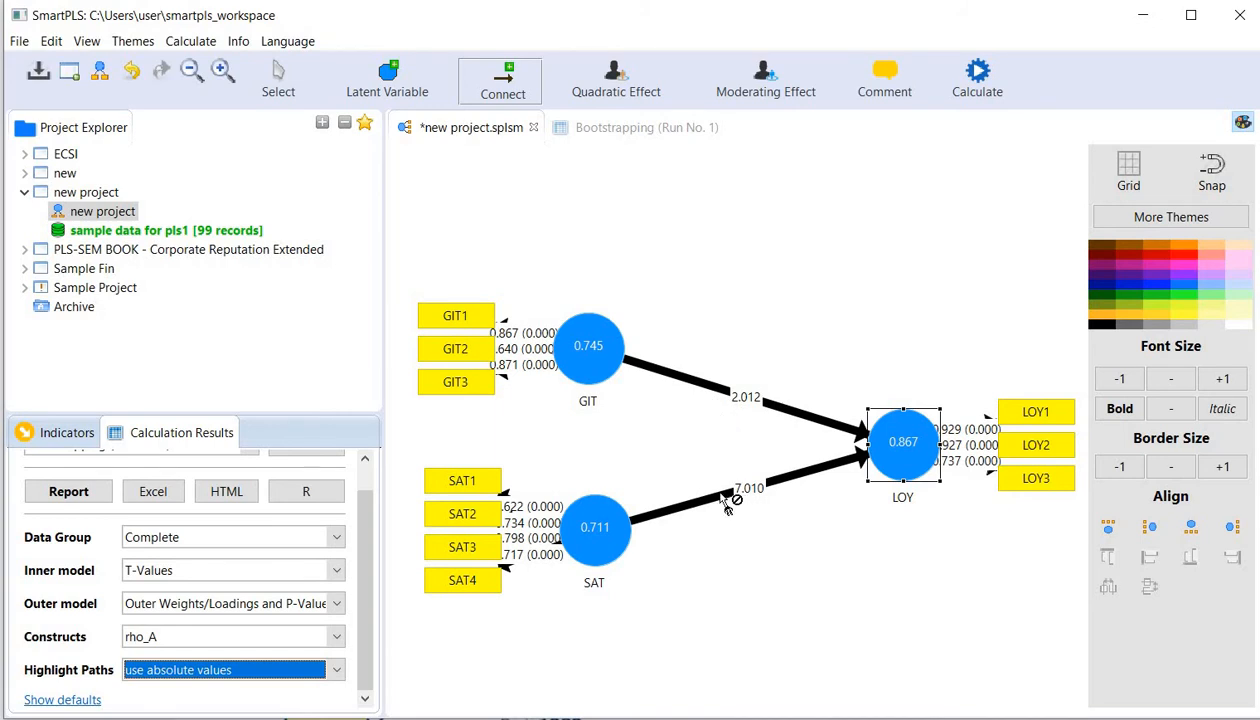
pyautogui.click(318, 572)
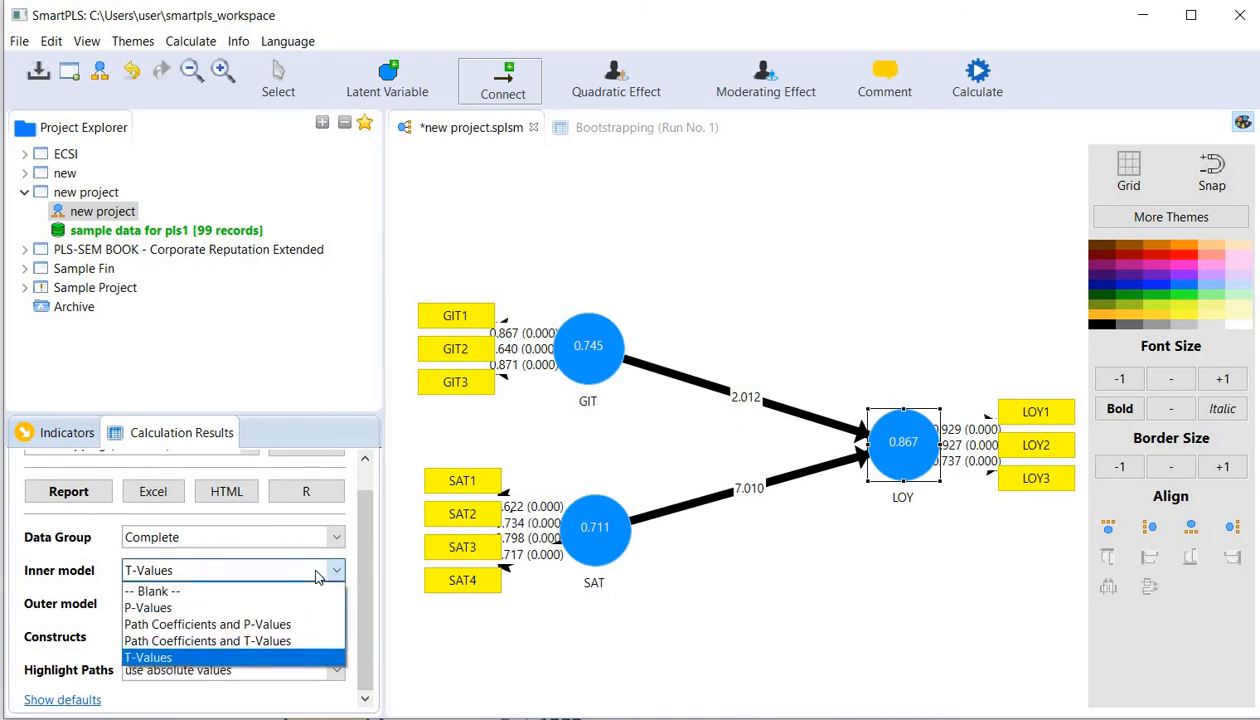
pyautogui.click(182, 624)
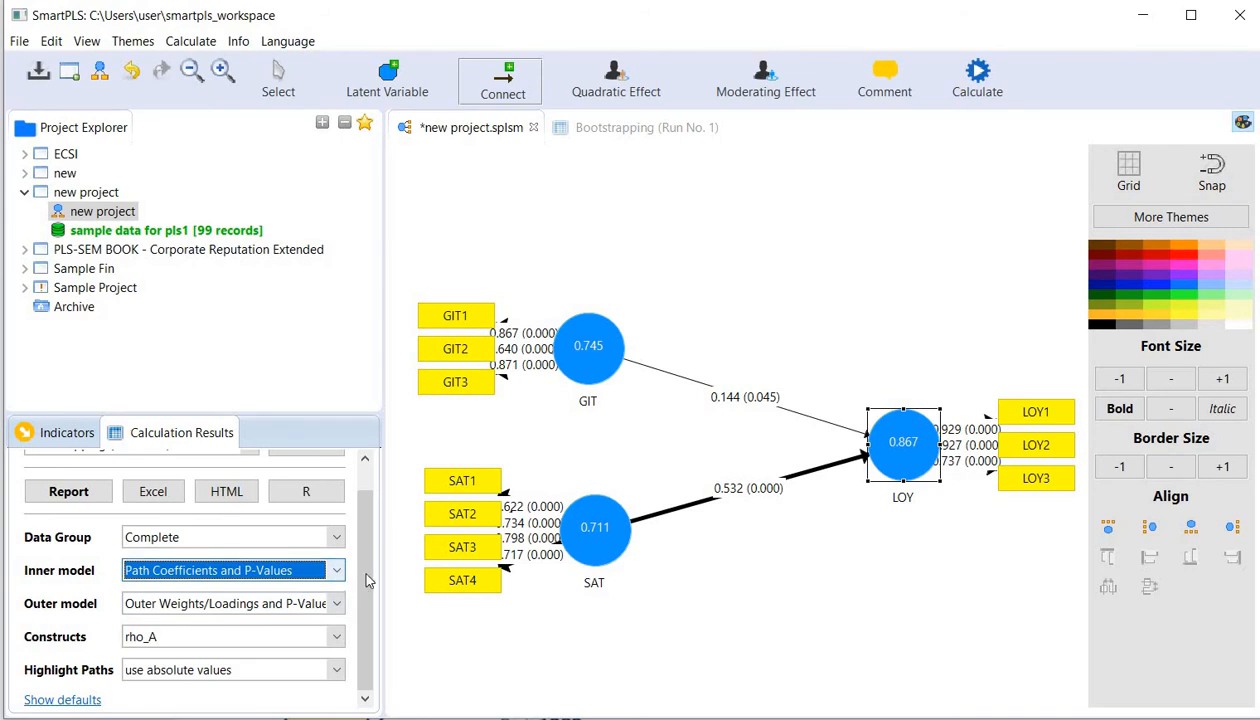
pyautogui.scroll(1, 356, 512)
pyautogui.scroll(-1, 356, 512)
pyautogui.scroll(1, 356, 508)
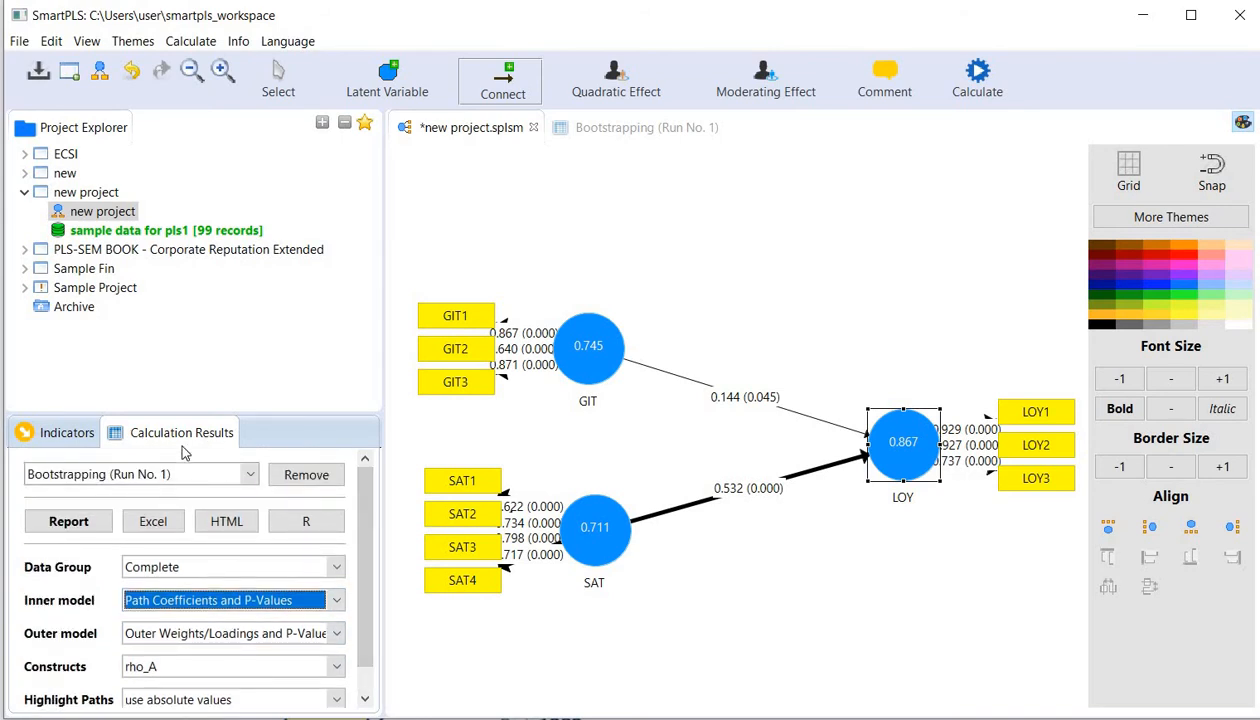
pyautogui.click(57, 440)
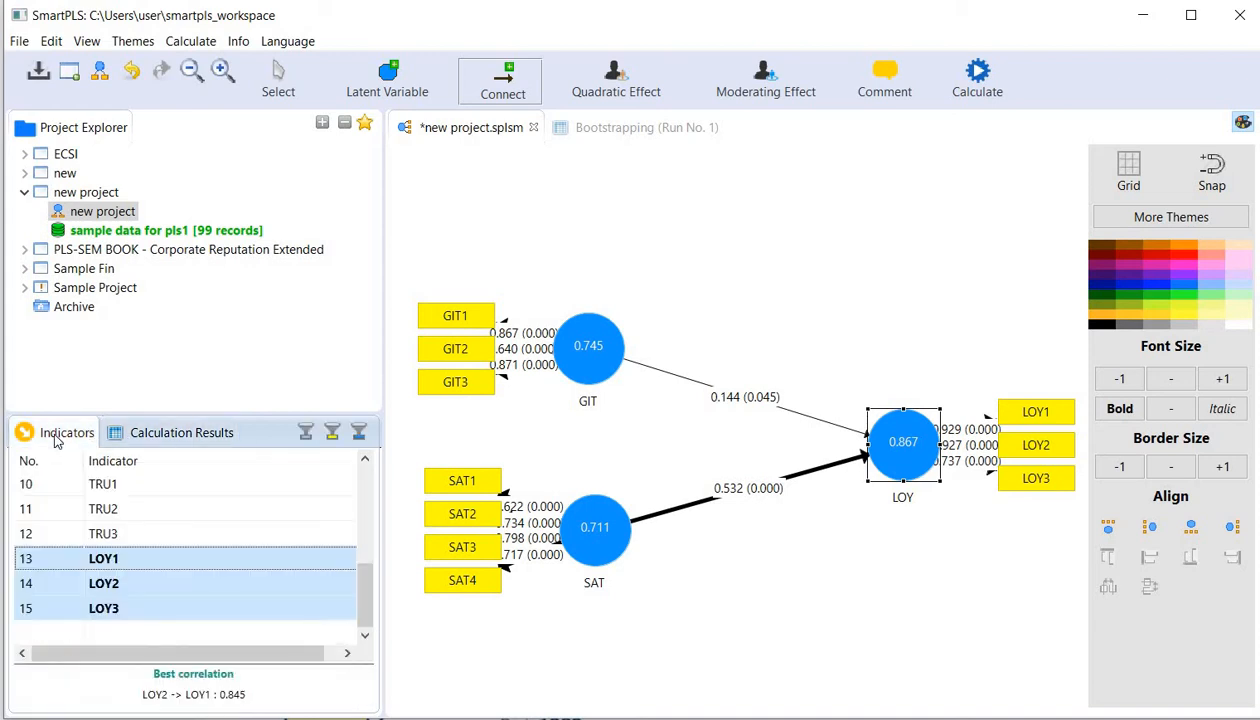
pyautogui.click(160, 430)
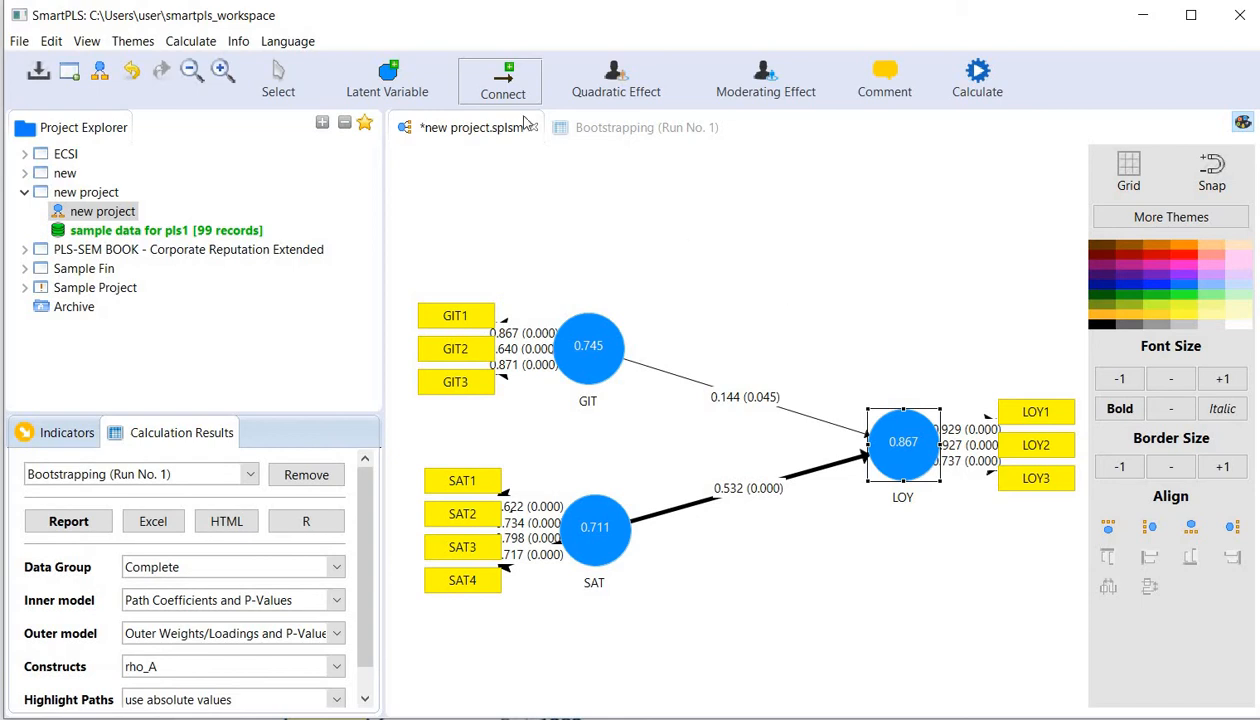
# - Delete the structural paths from GIT to LOY and from SAT to LOY
pyautogui.click(280, 80)
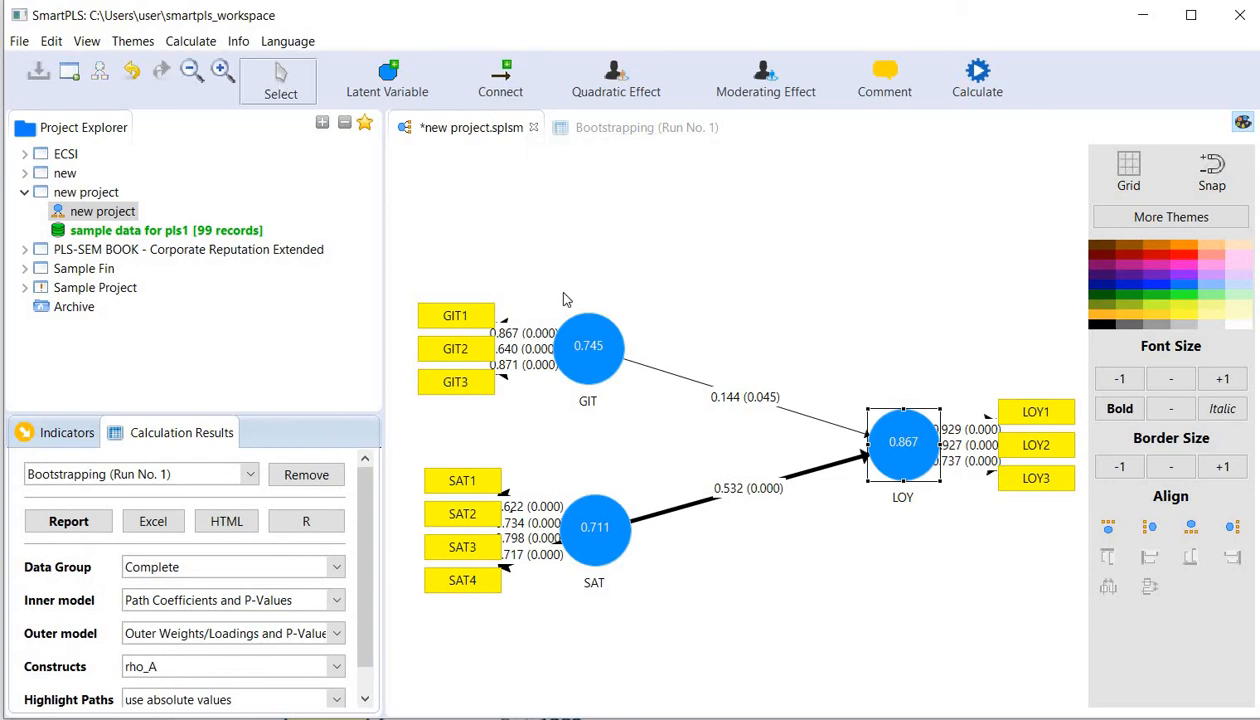
pyautogui.click(634, 369)
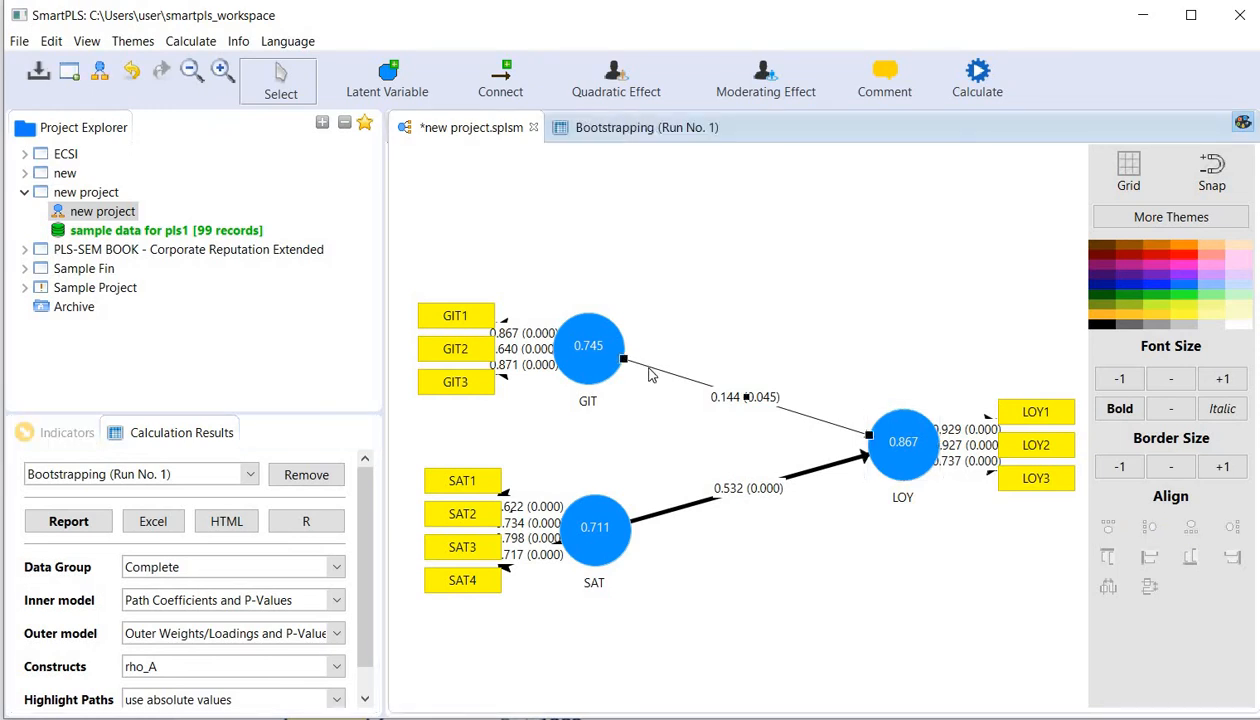
pyautogui.press('Delete')
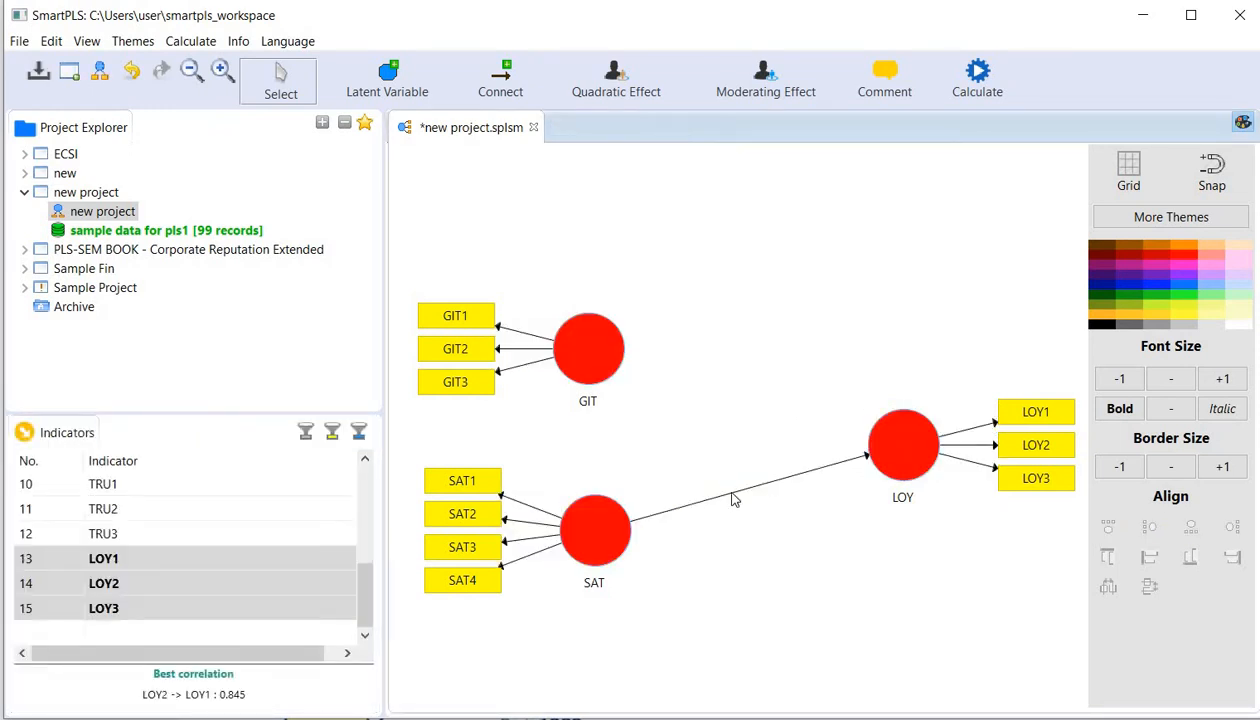
pyautogui.press('Delete')
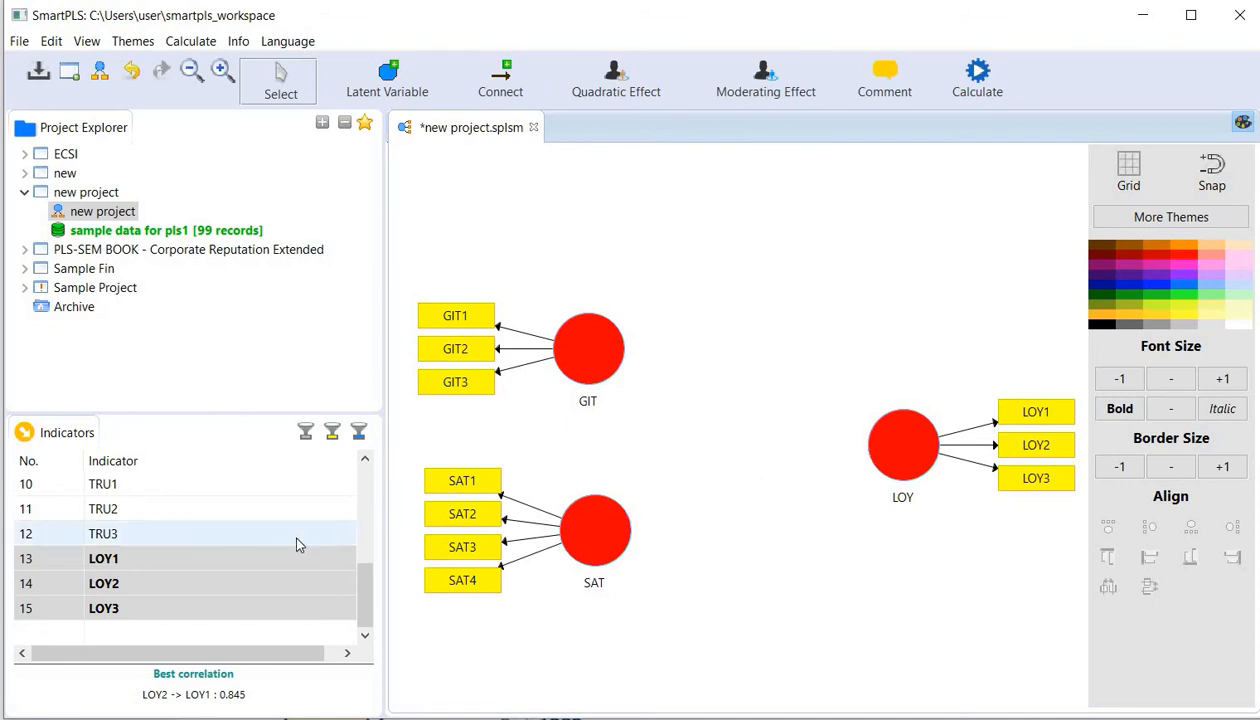
# - Place the GEN indicator in the empty area above the GIT and LOY constructs as a new latent variable
pyautogui.moveTo(367, 567); pyautogui.dragTo(366, 468)
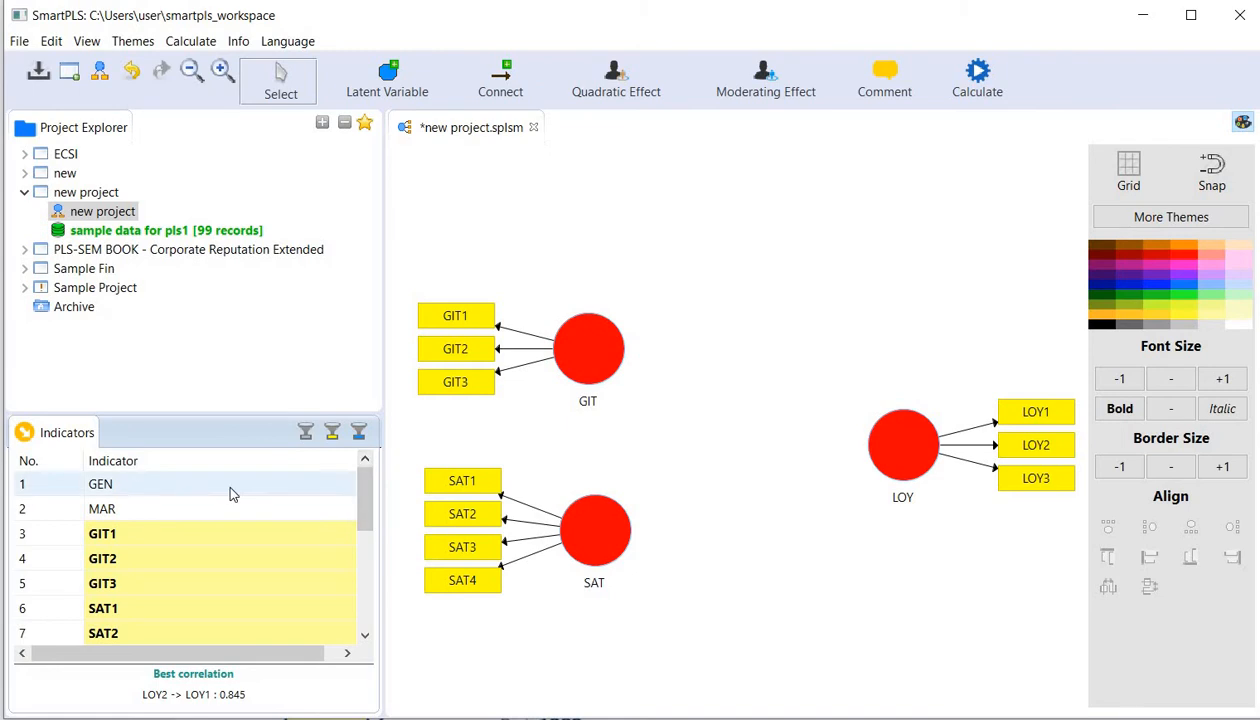
pyautogui.moveTo(226, 482); pyautogui.dragTo(770, 241)
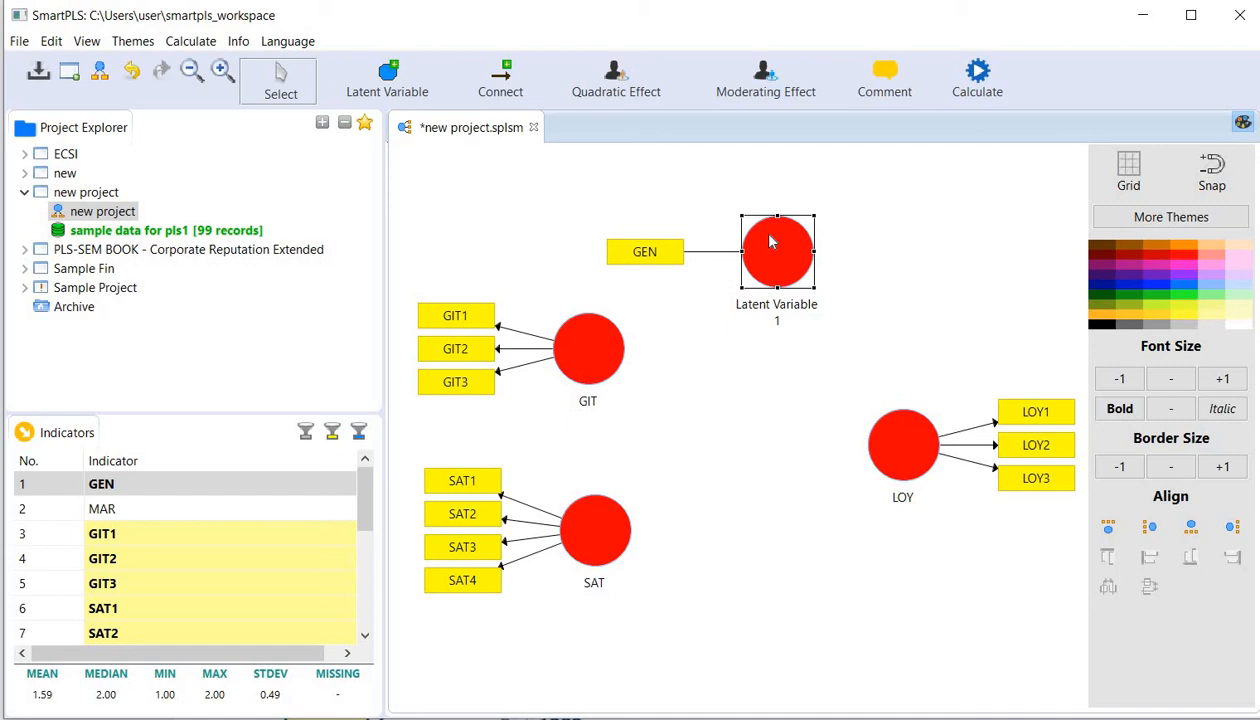
pyautogui.moveTo(910, 441)
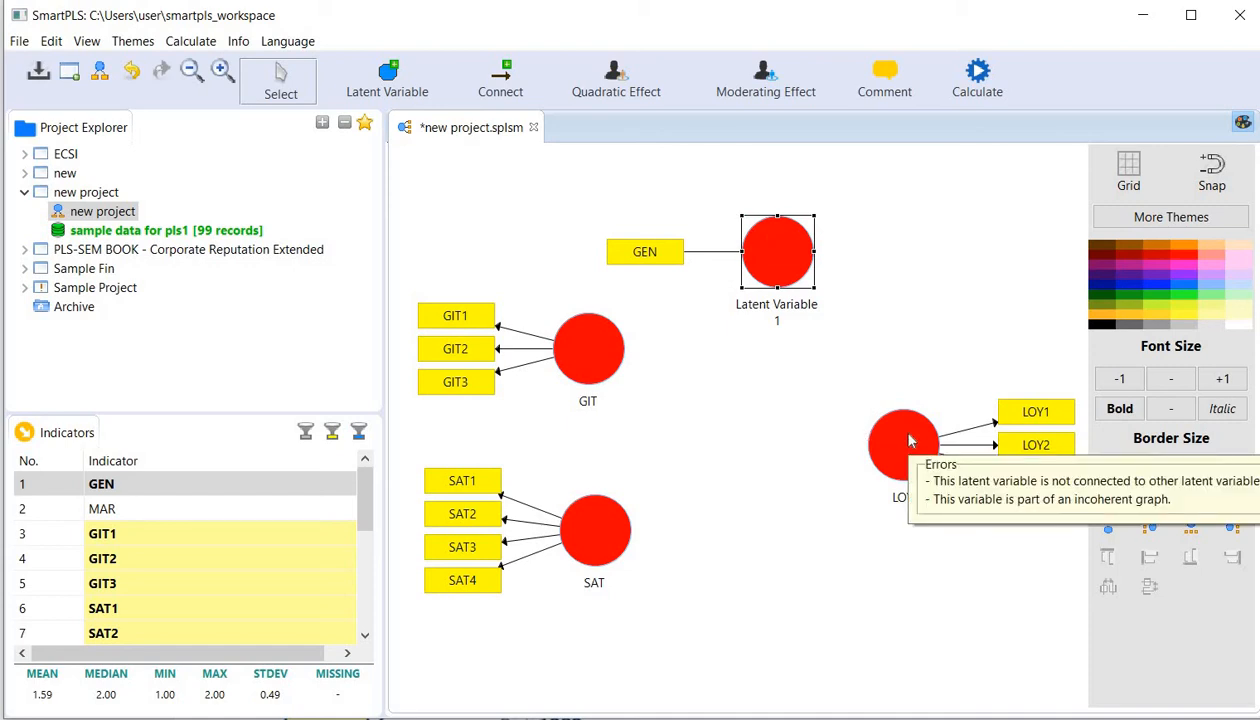
pyautogui.click(500, 85)
pyautogui.click(607, 350)
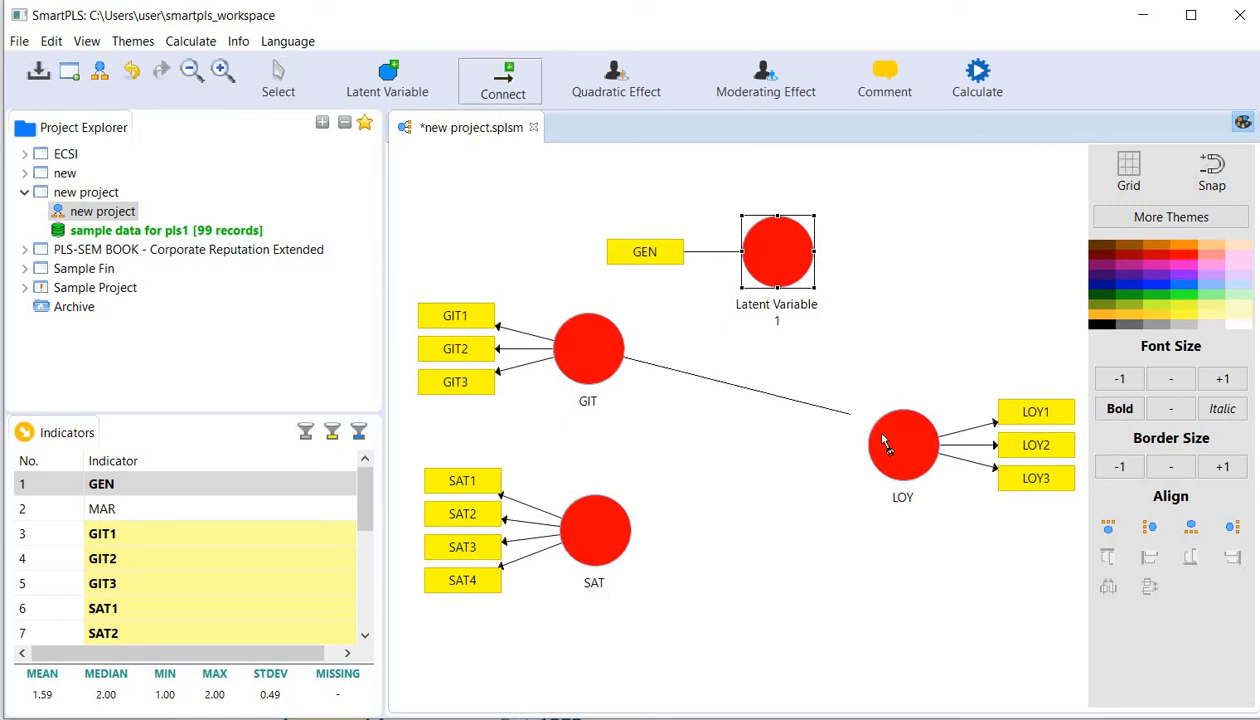
pyautogui.click(883, 435)
pyautogui.click(605, 543)
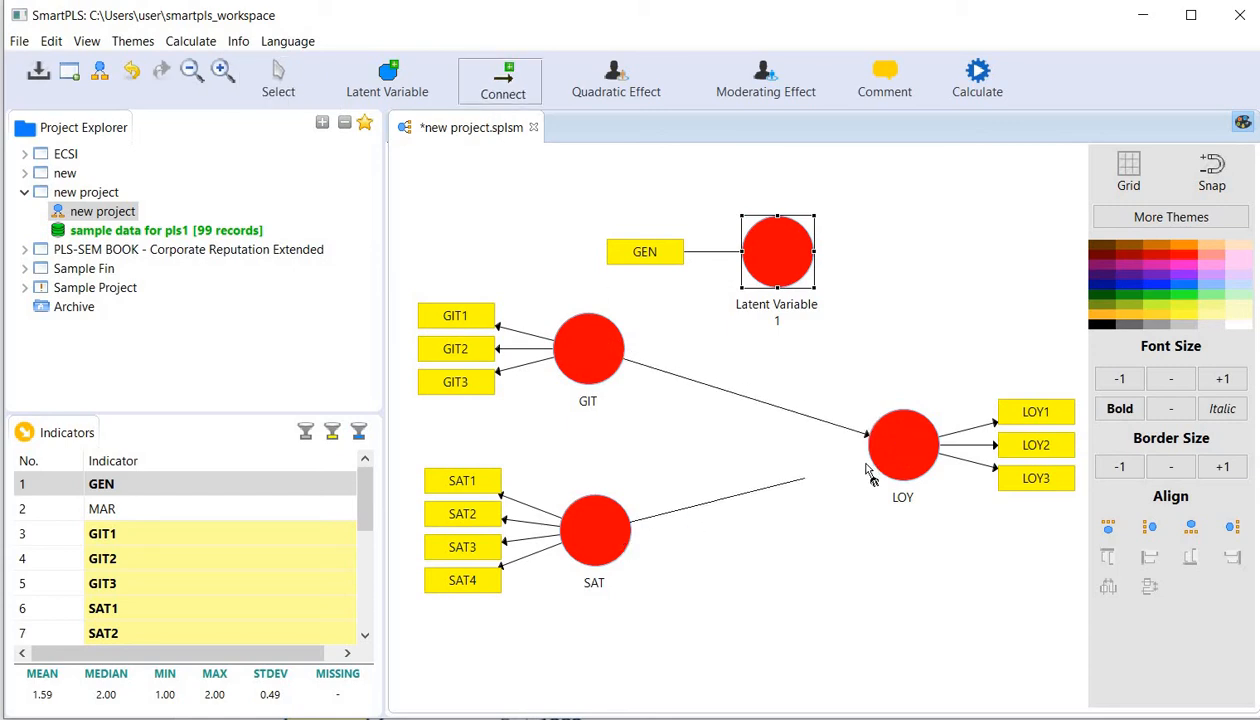
pyautogui.click(874, 462)
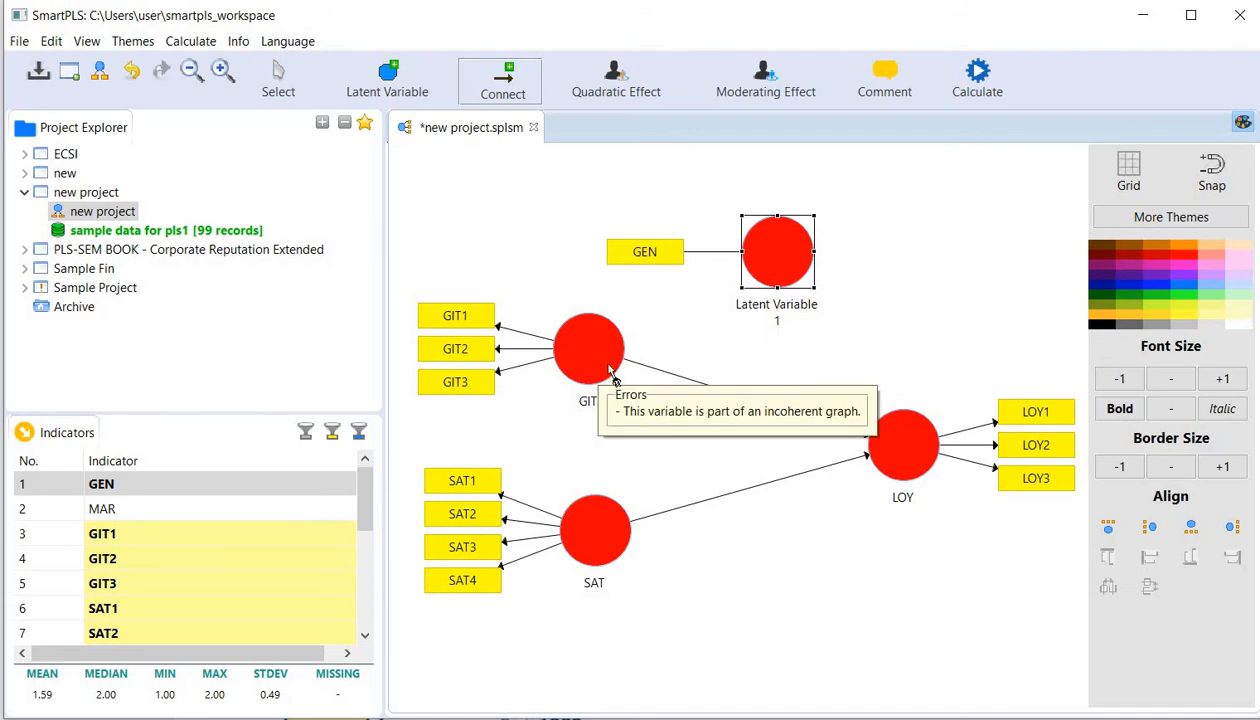
pyautogui.hotkey('ctrl', 'z')
pyautogui.hotkey('ctrl', 'z')
# - Rename the new latent variable measured by GEN as GENDER
pyautogui.rightClick(772, 250)
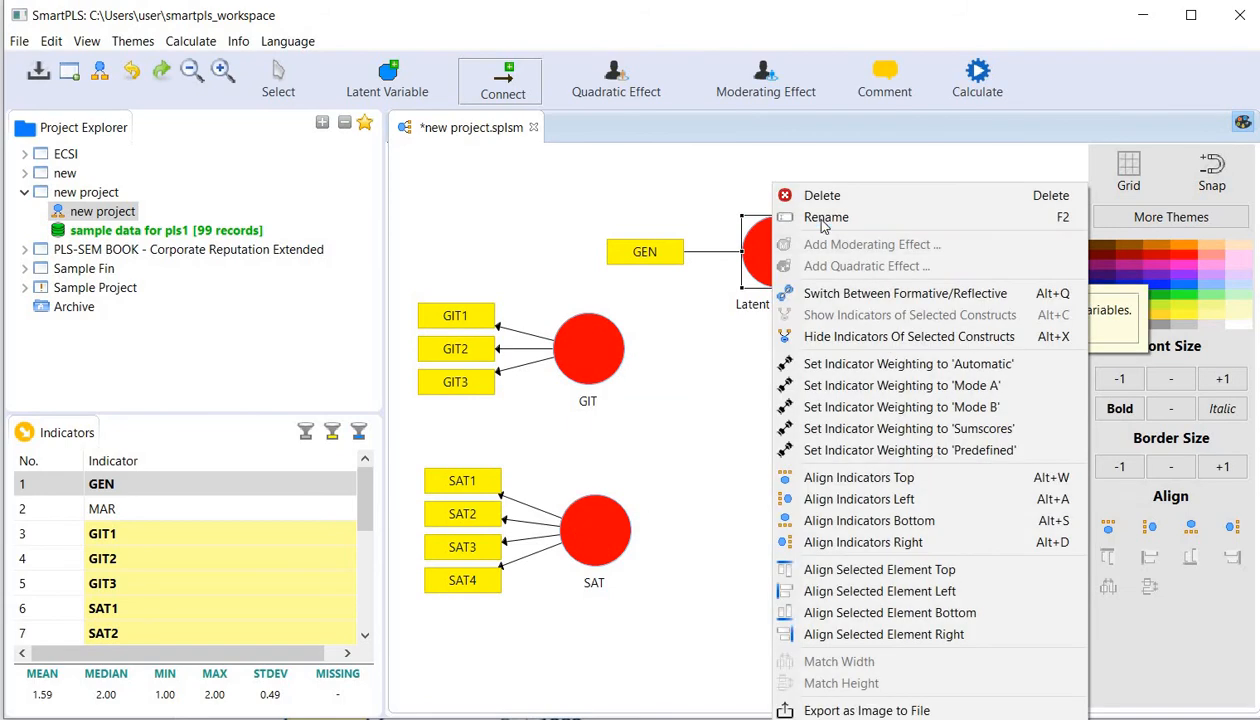
pyautogui.click(822, 218)
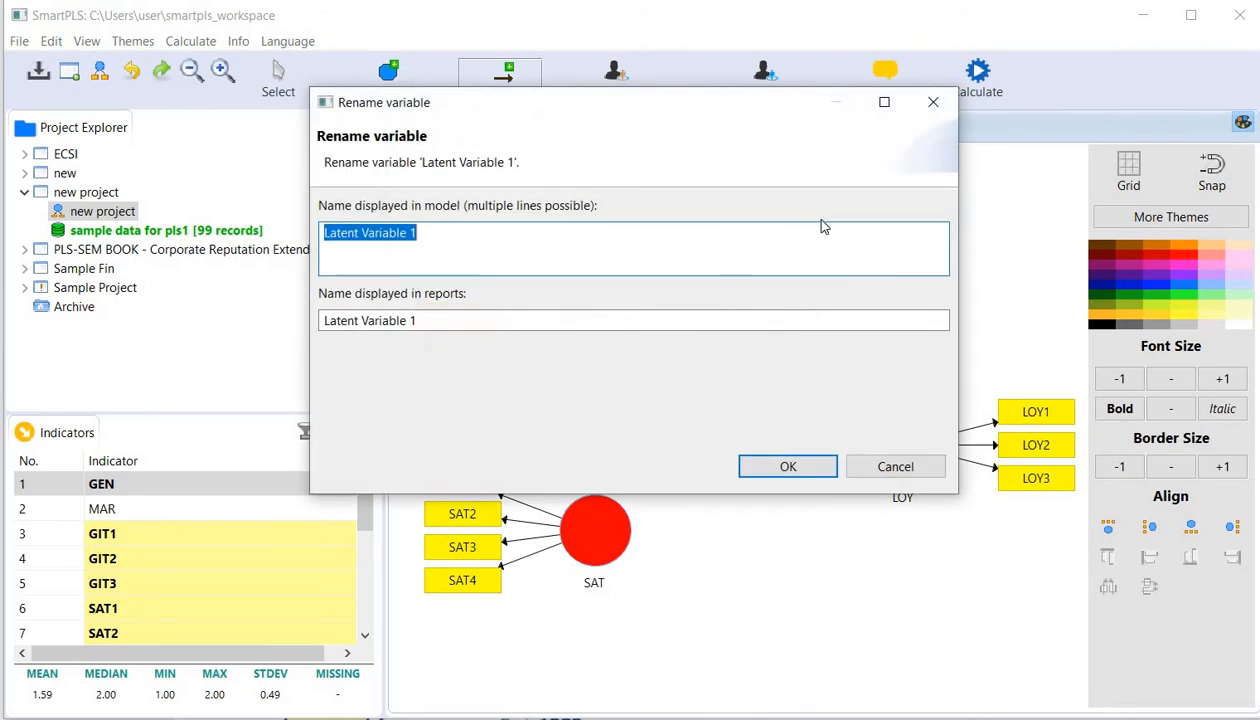
pyautogui.write('GENDER')
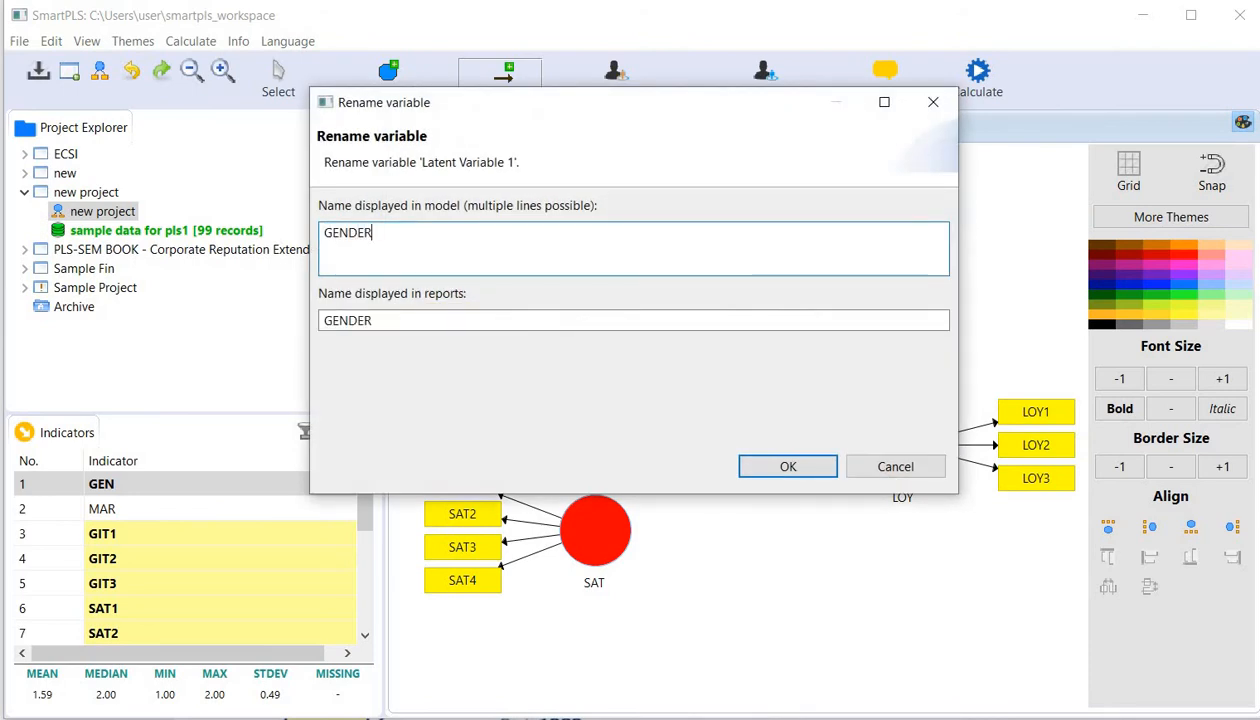
pyautogui.click(788, 468)
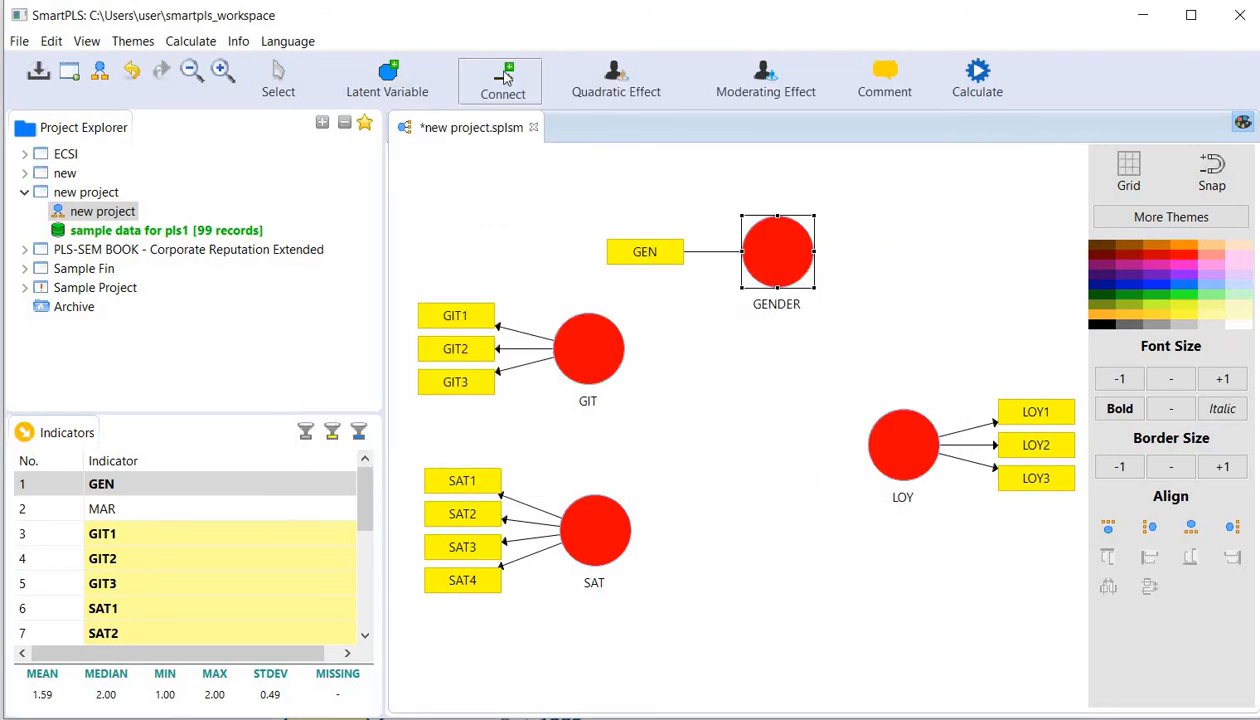
# - Connect GIT, SAT and GENDER to LOY with structural paths
pyautogui.click(590, 364)
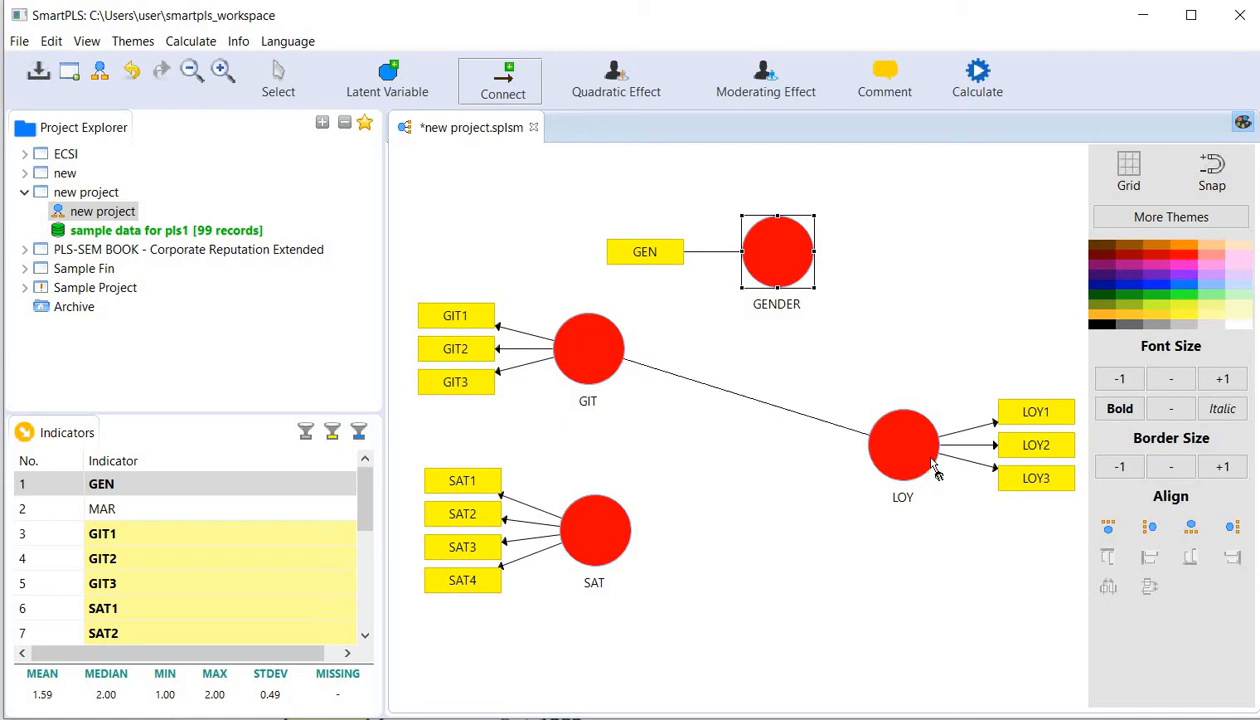
pyautogui.click(902, 441)
pyautogui.click(605, 545)
pyautogui.click(885, 460)
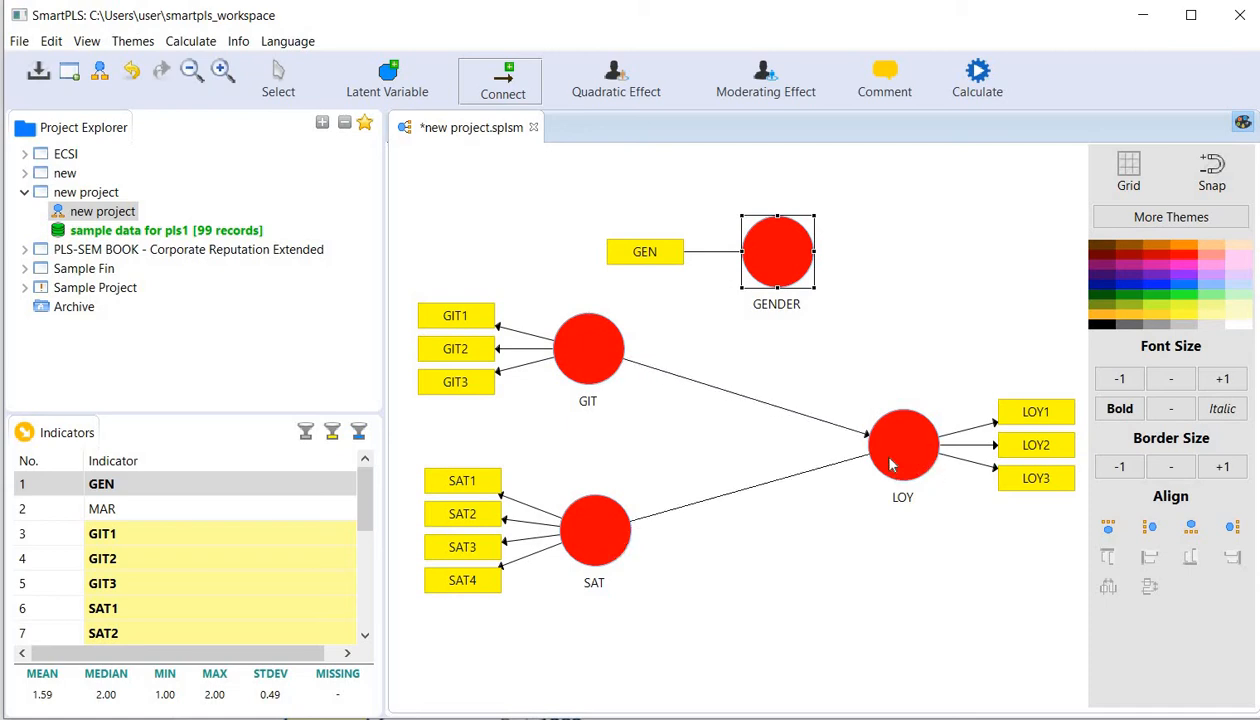
pyautogui.click(778, 262)
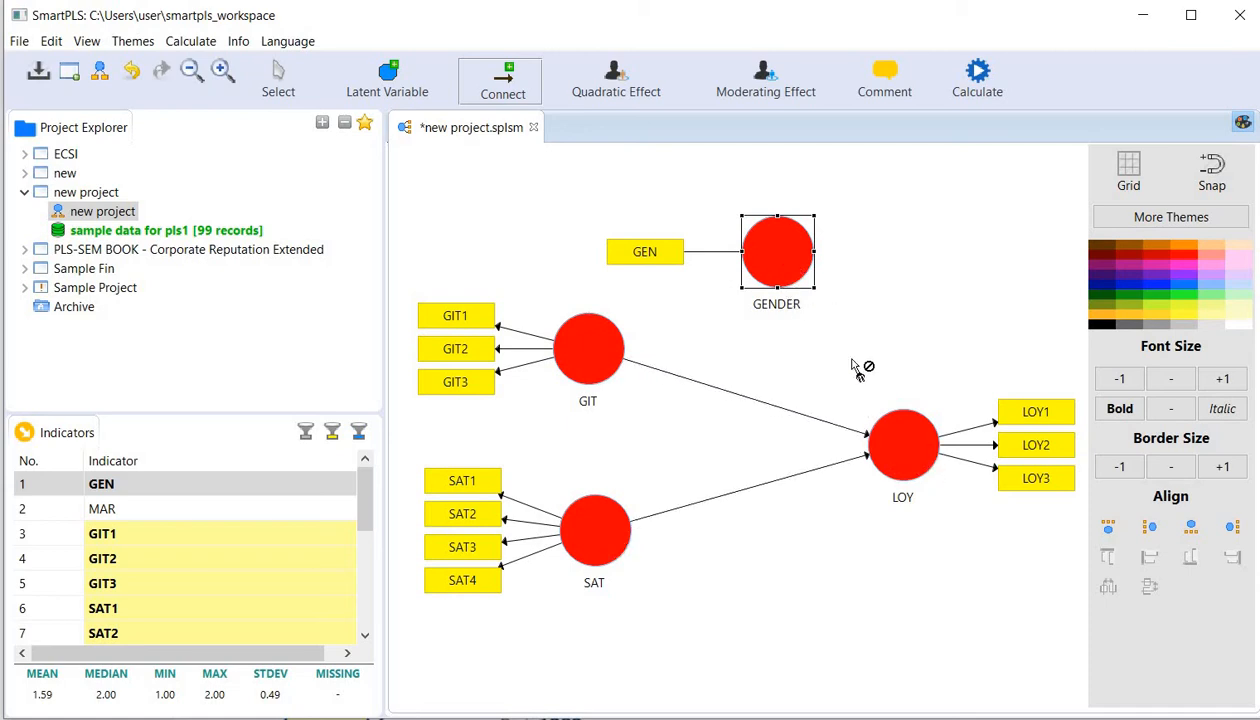
pyautogui.click(900, 440)
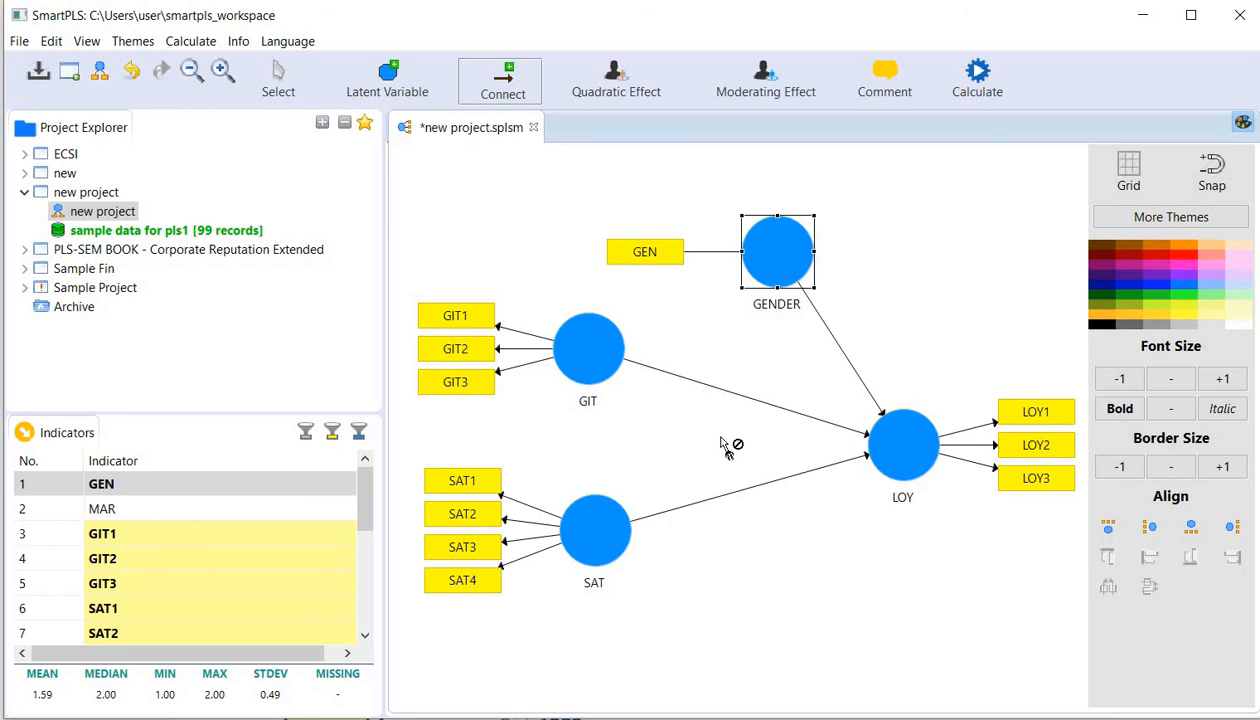
# - Run Complete Bootstrapping with 500 subsamples on the model including GENDER and view the path coefficients with their significance
pyautogui.click(977, 88)
pyautogui.click(1040, 120)
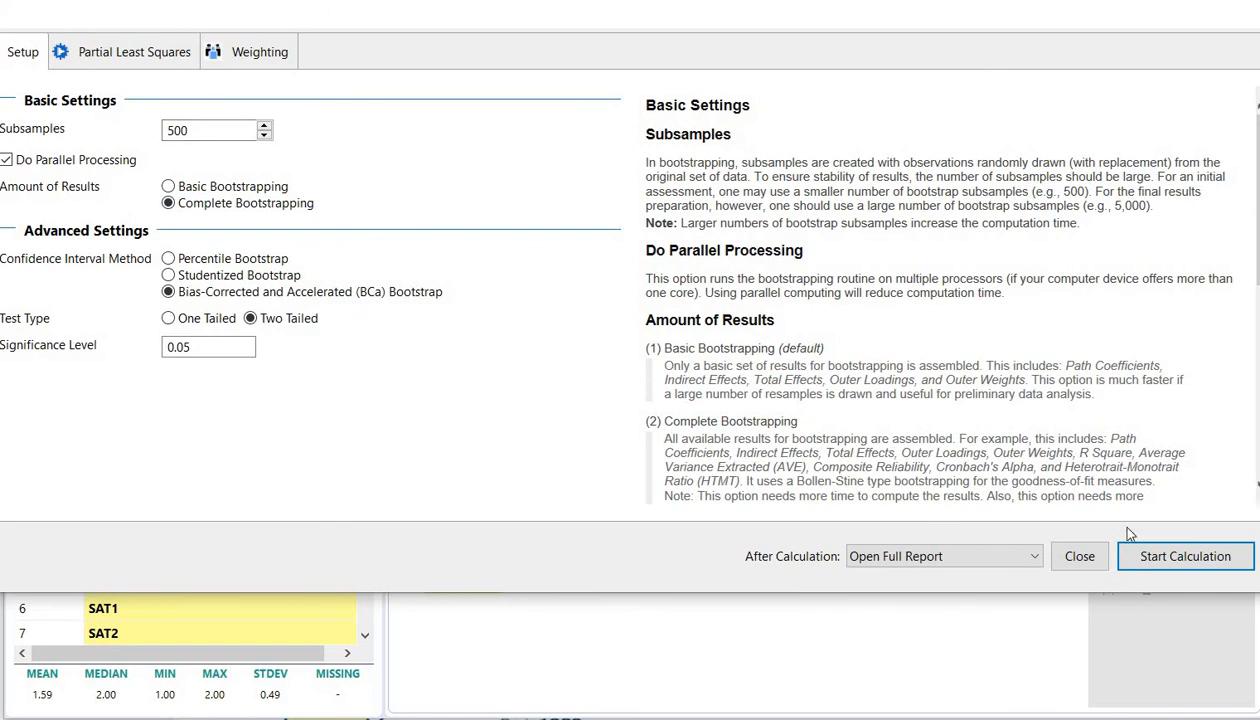
pyautogui.click(1157, 556)
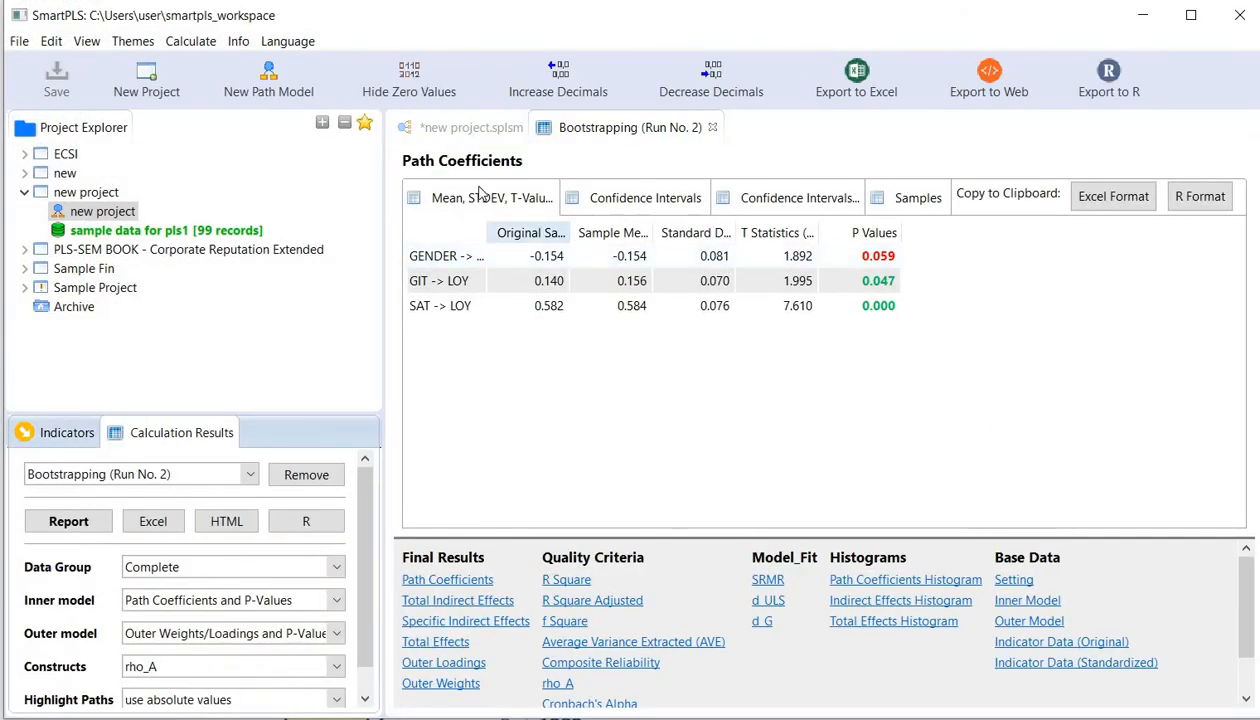
pyautogui.click(460, 197)
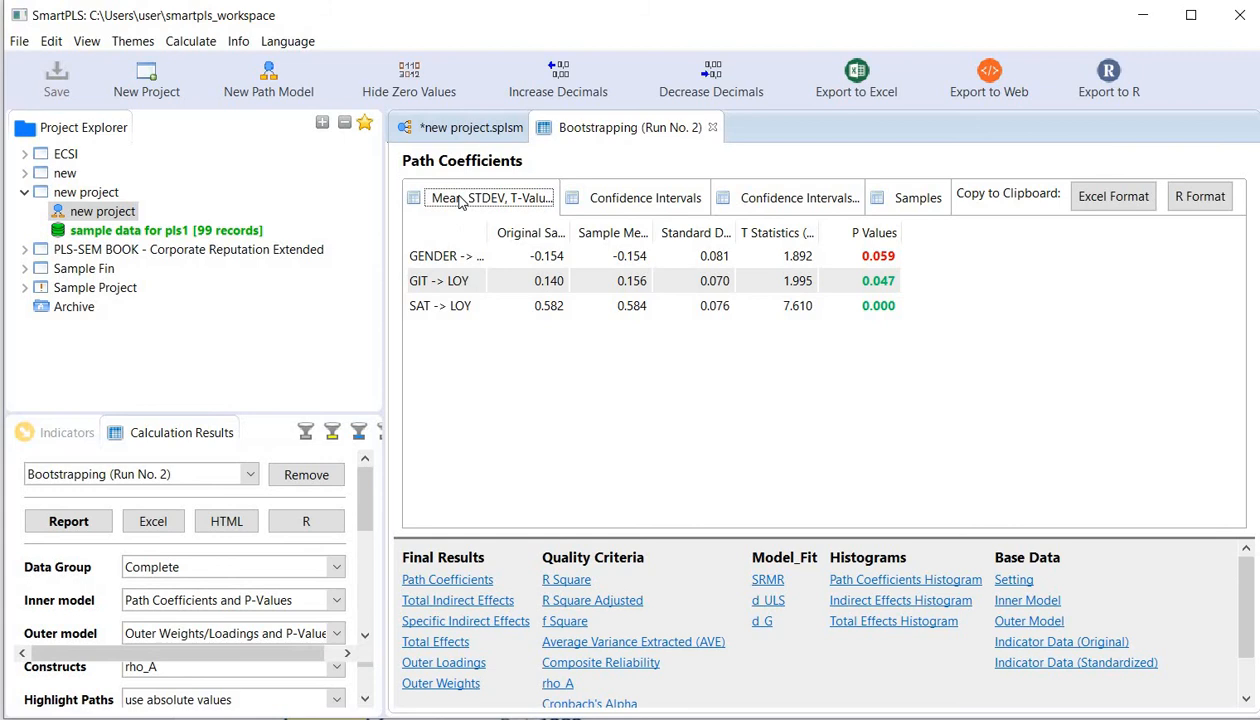
# - Return to the path diagram and set the outer model display to P-Values only
pyautogui.click(460, 132)
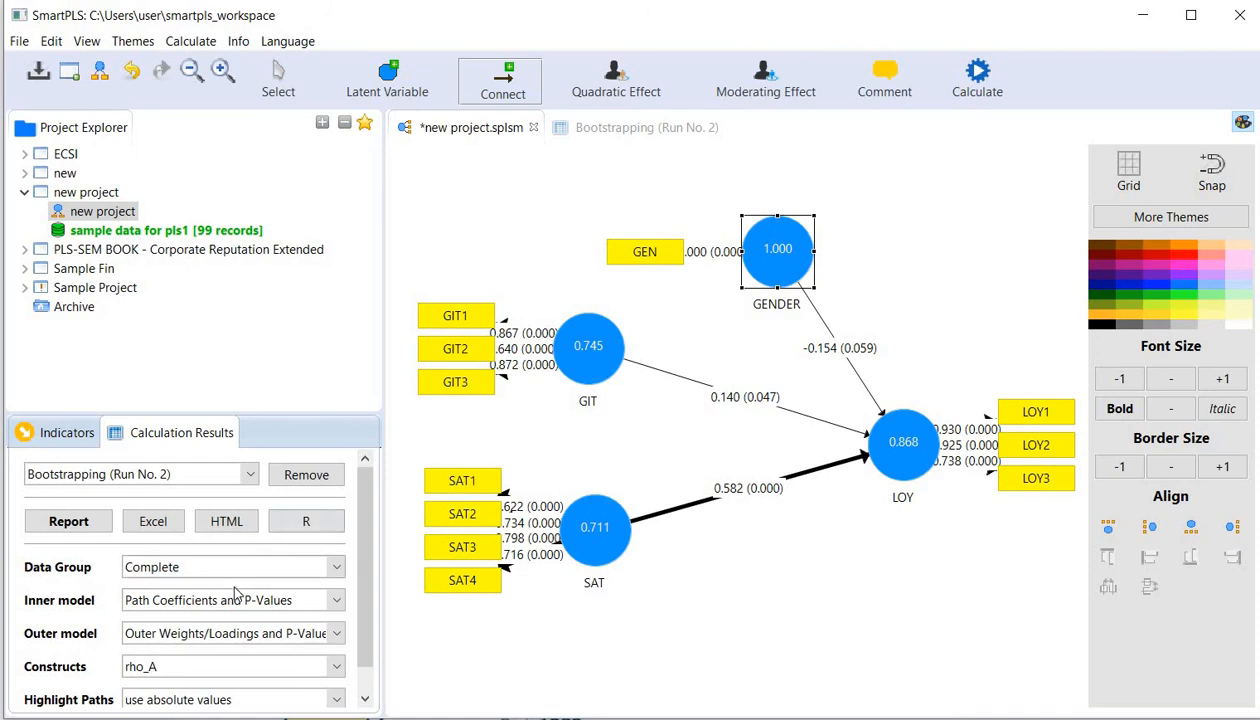
pyautogui.click(320, 632)
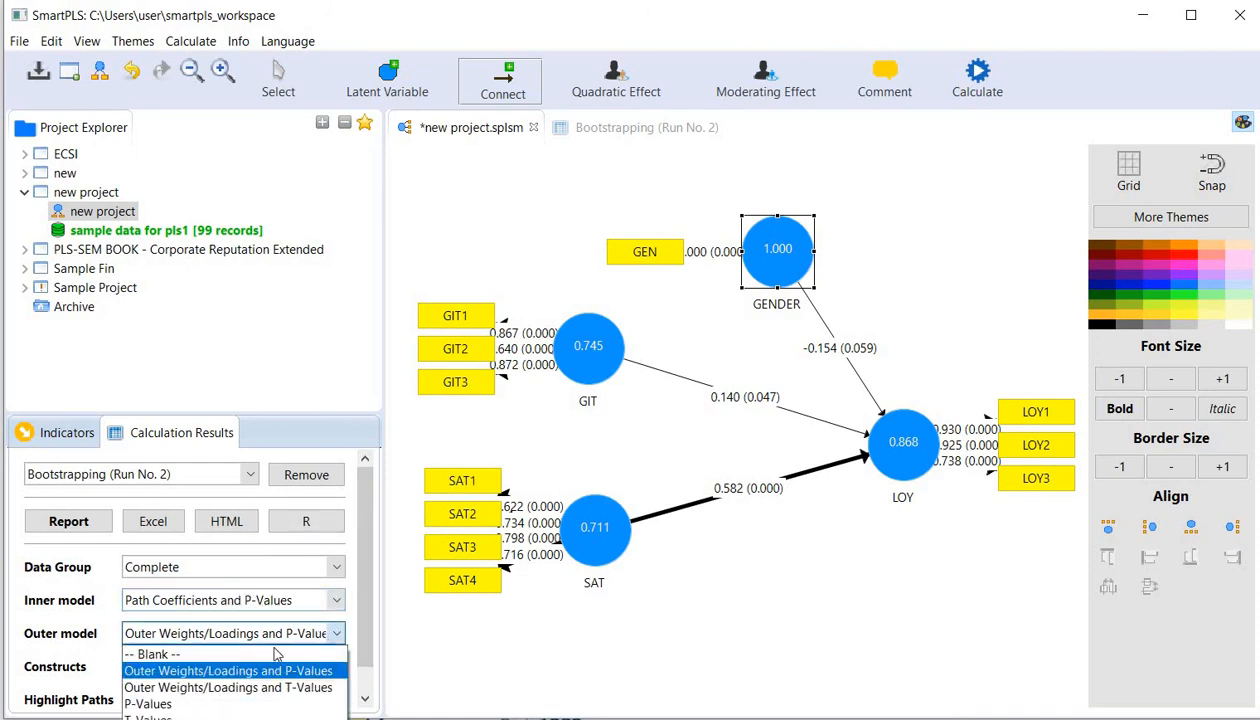
pyautogui.click(270, 655)
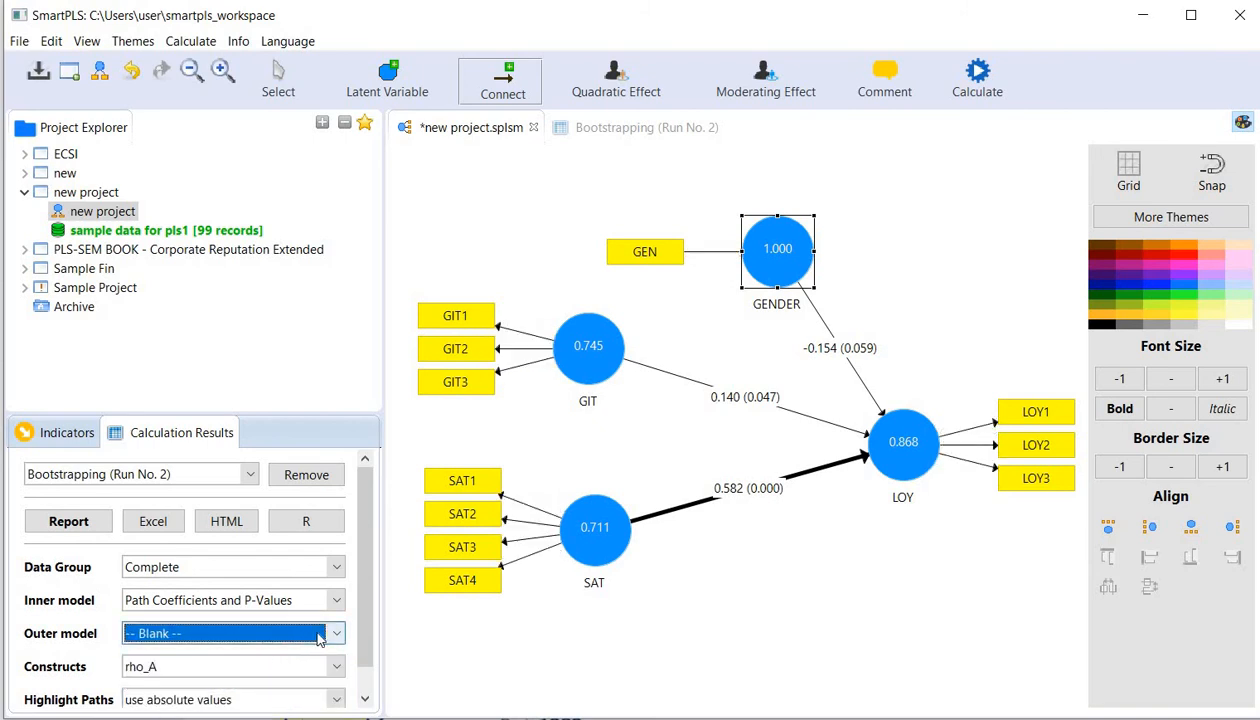
pyautogui.click(318, 636)
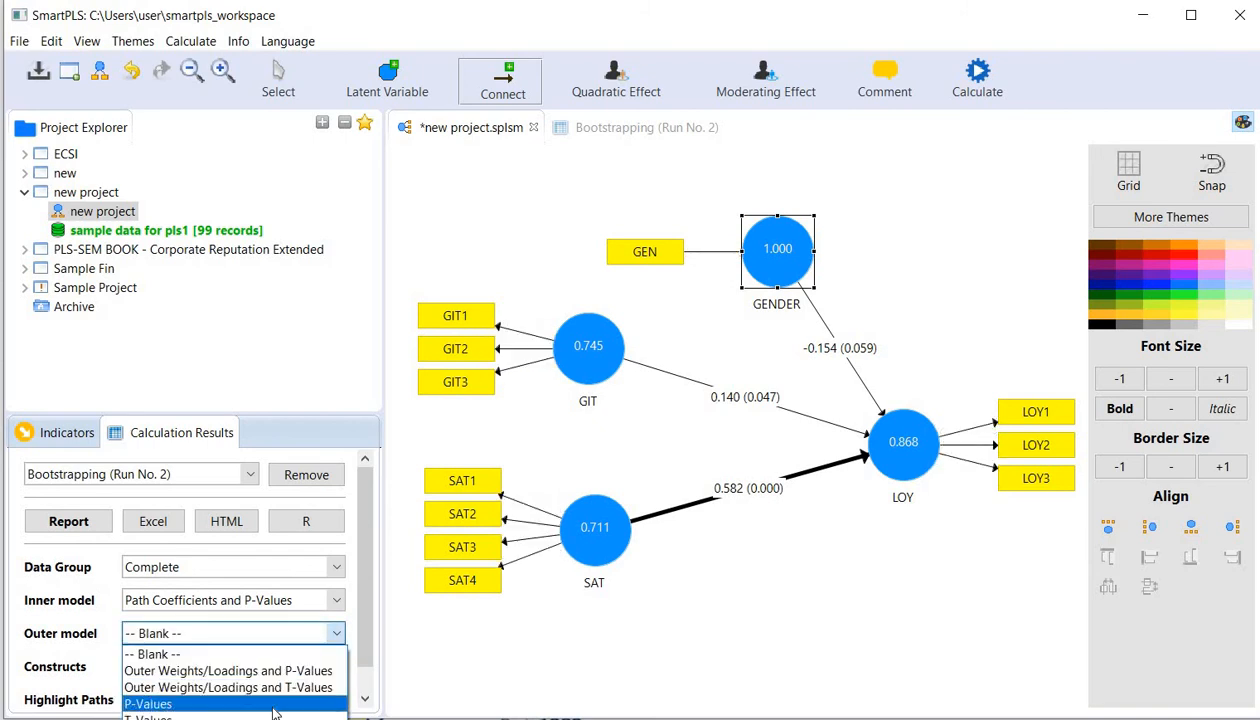
pyautogui.click(275, 705)
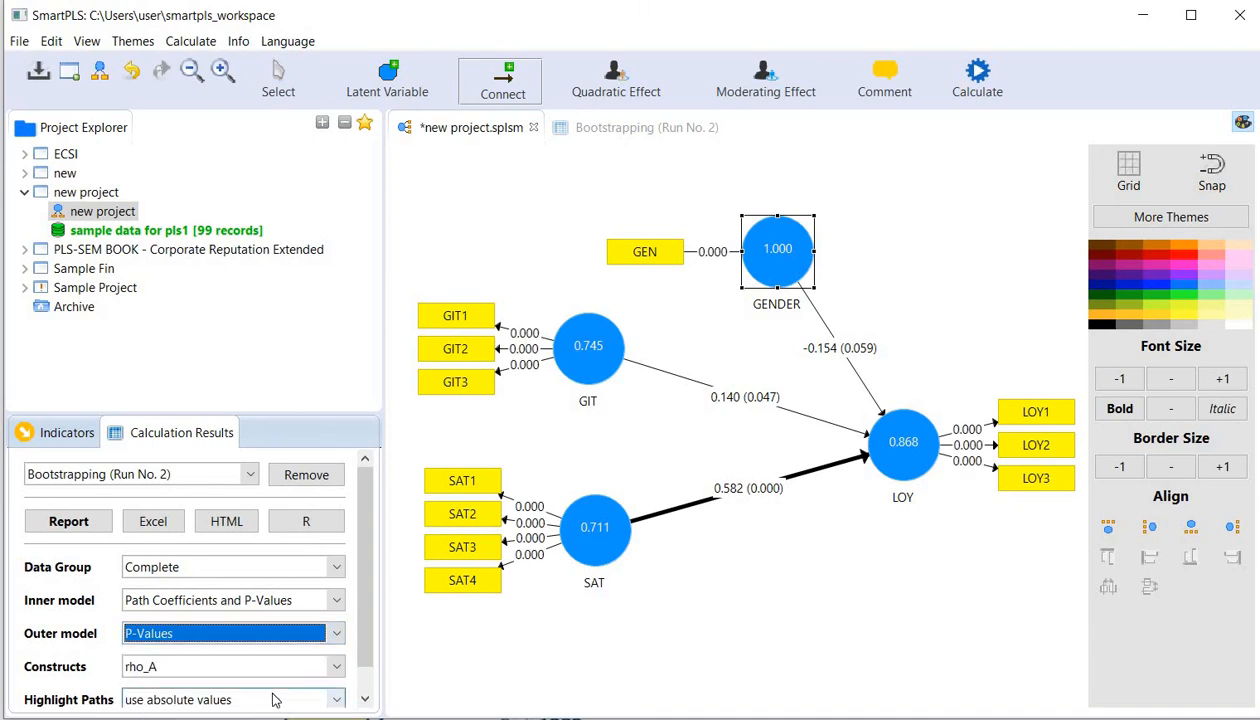
# - Set the outer model display on the path diagram to Outer Weights/Loadings and P-Values
pyautogui.click(282, 633)
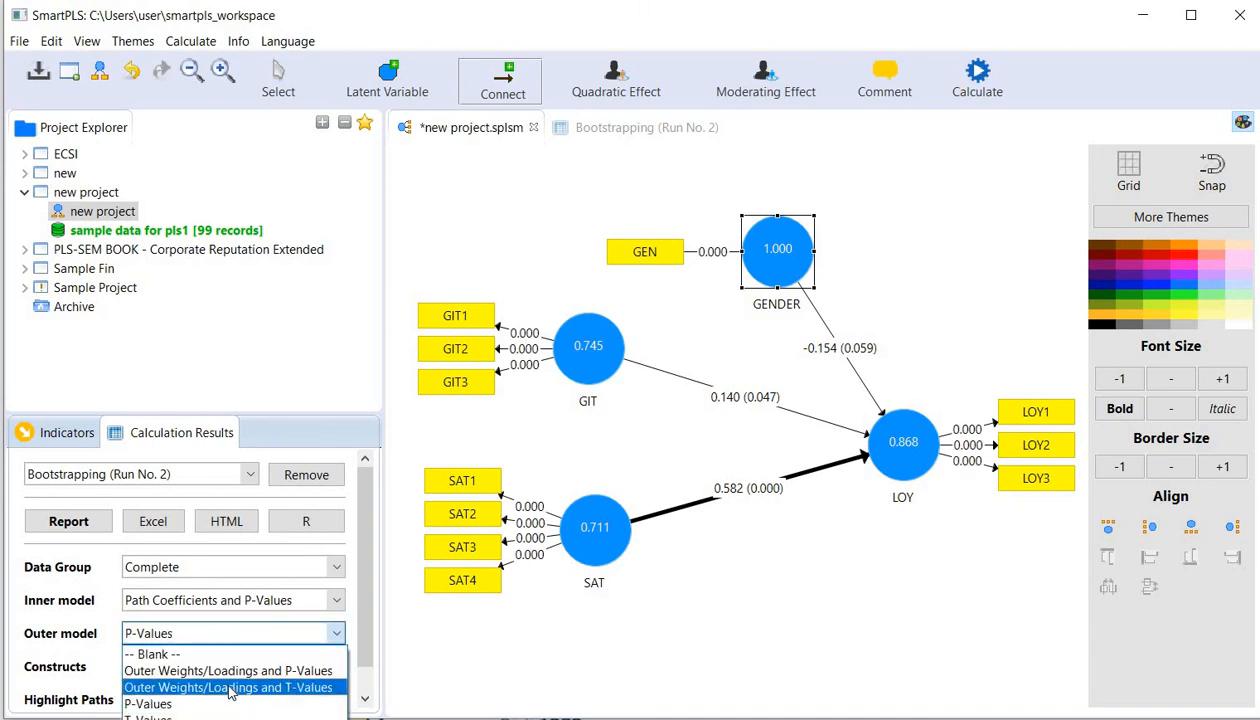
pyautogui.click(229, 688)
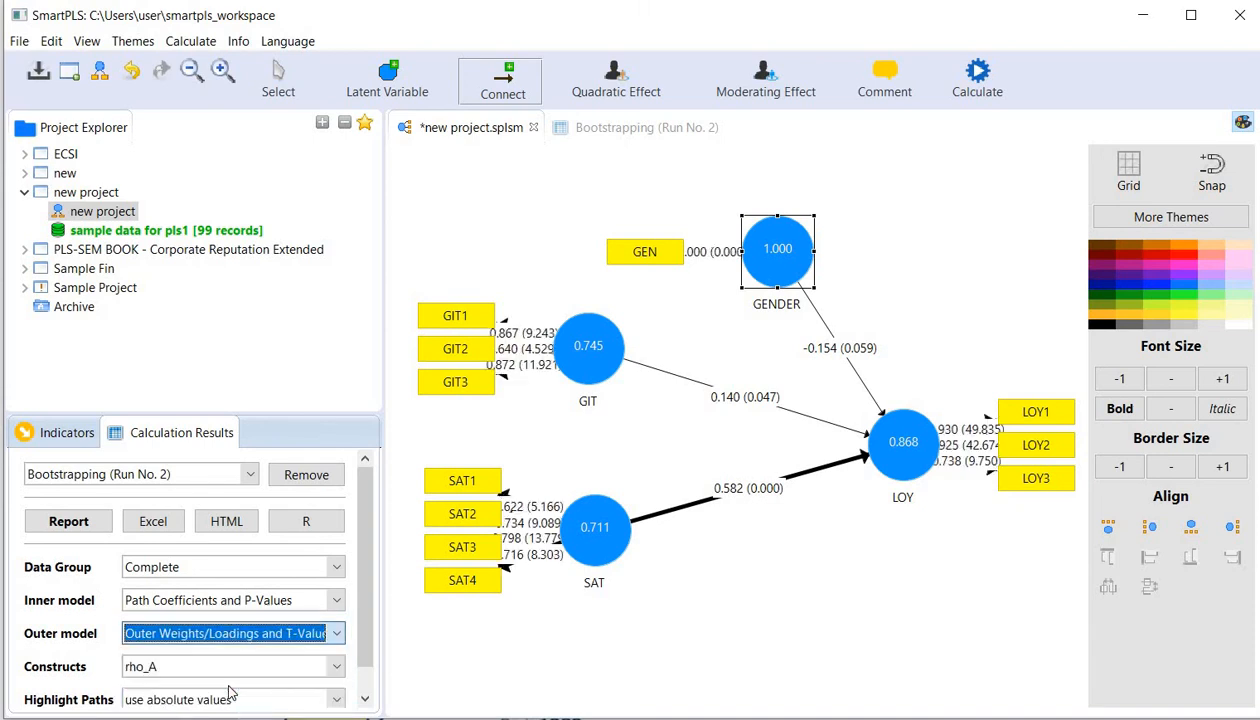
pyautogui.click(309, 636)
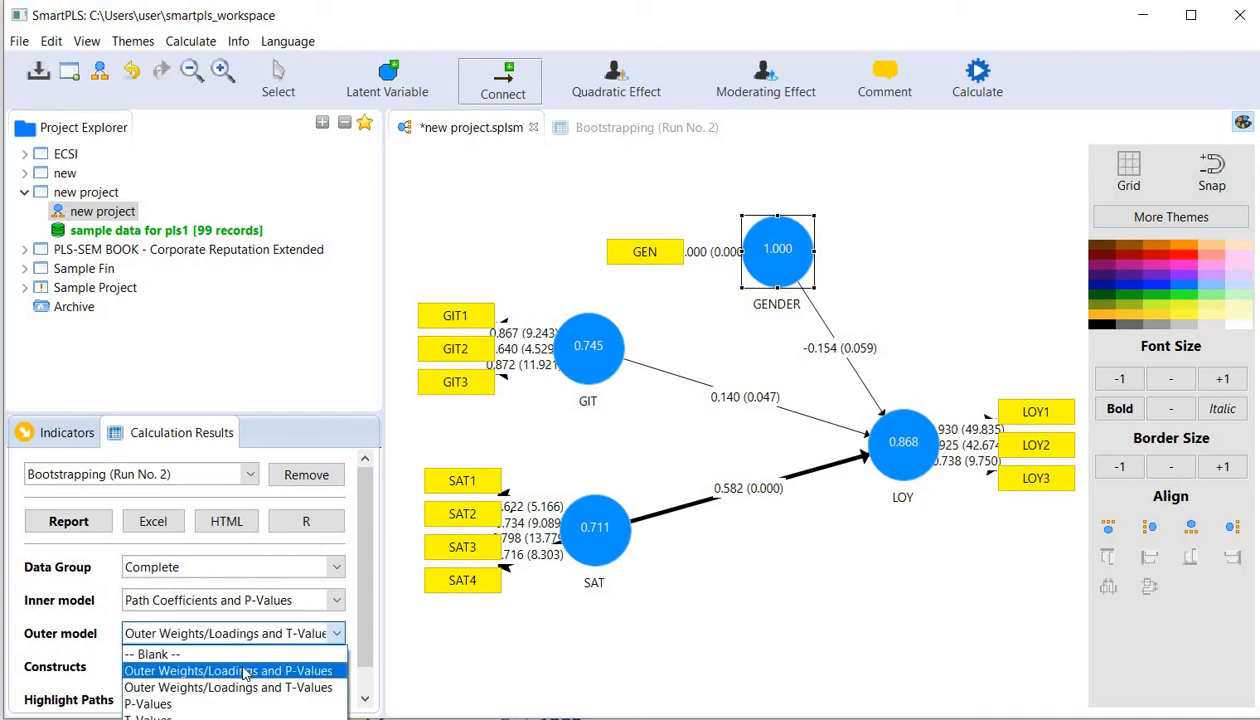
pyautogui.click(244, 671)
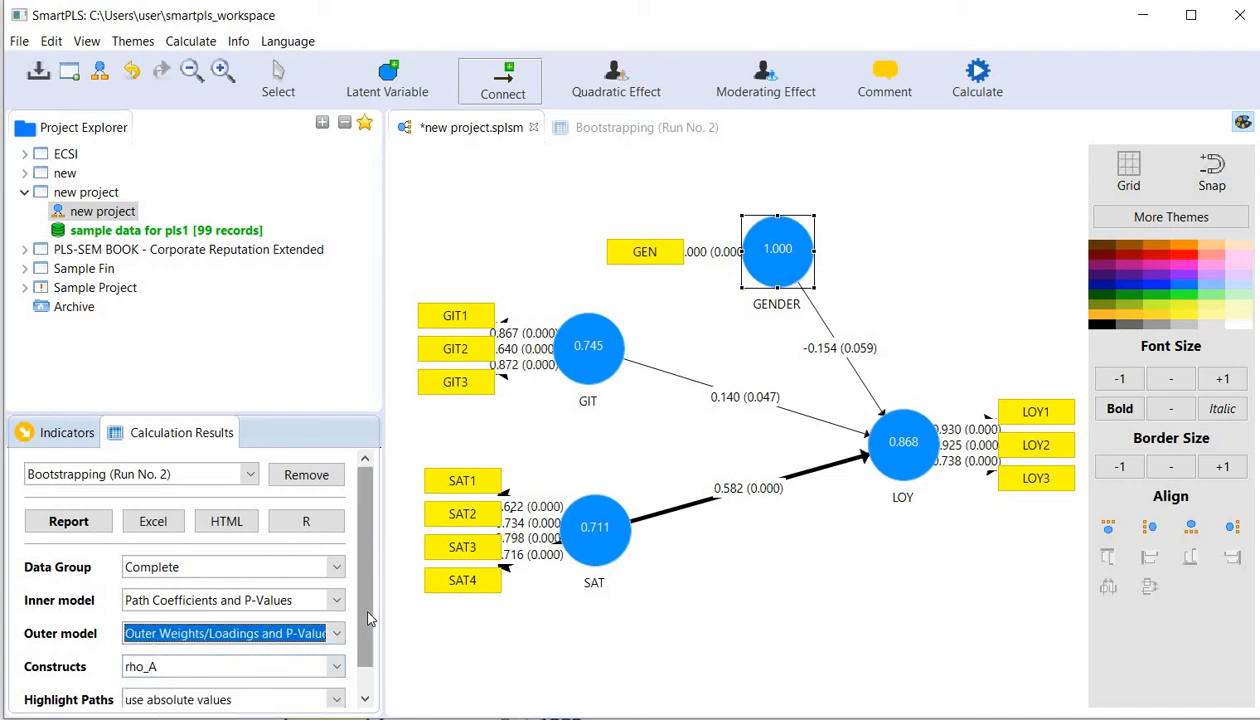
pyautogui.scroll(-1, 361, 601)
pyautogui.scroll(1, 358, 588)
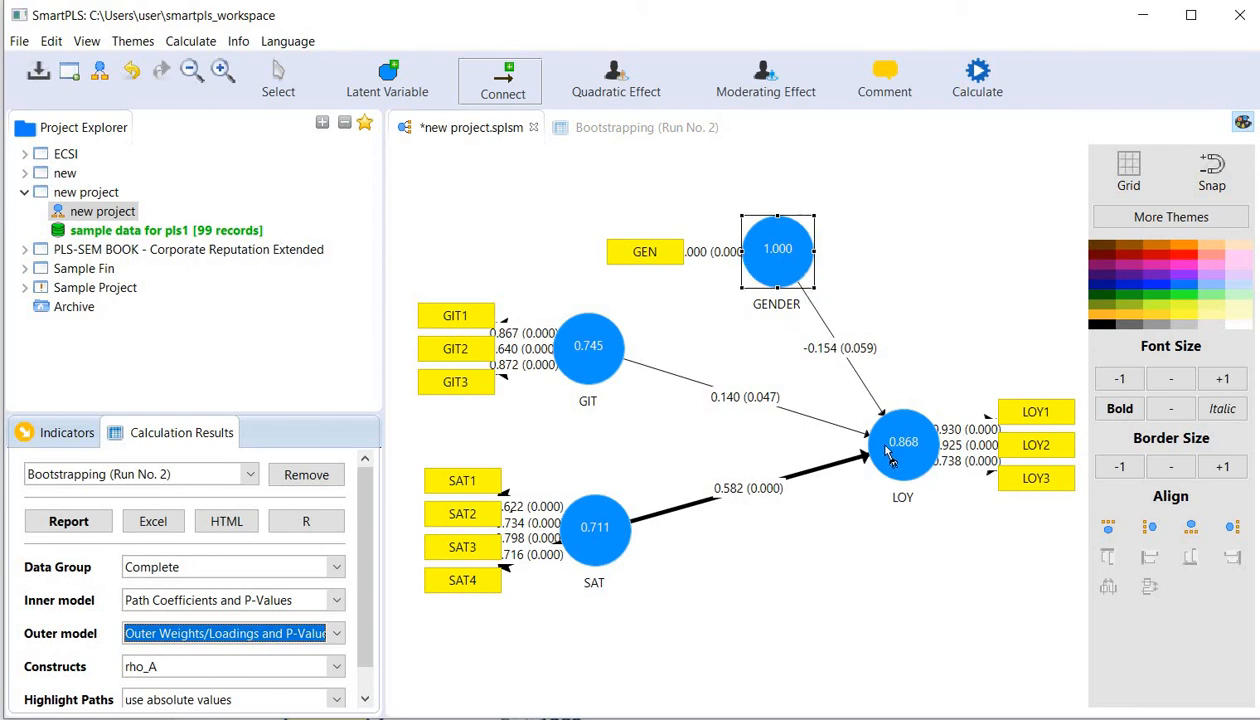
# - Review the GENDER path's significance and the confidence intervals in the bootstrapping path coefficients report, and return to the path diagram
pyautogui.click(601, 129)
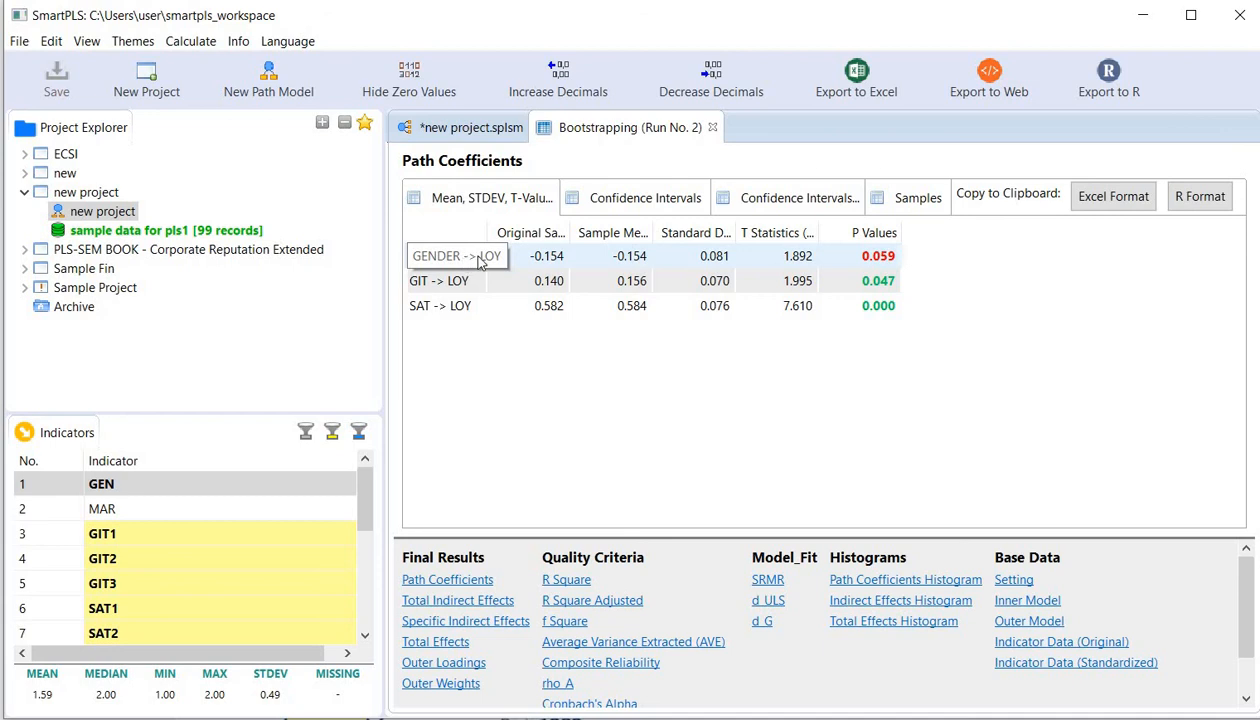
pyautogui.click(873, 262)
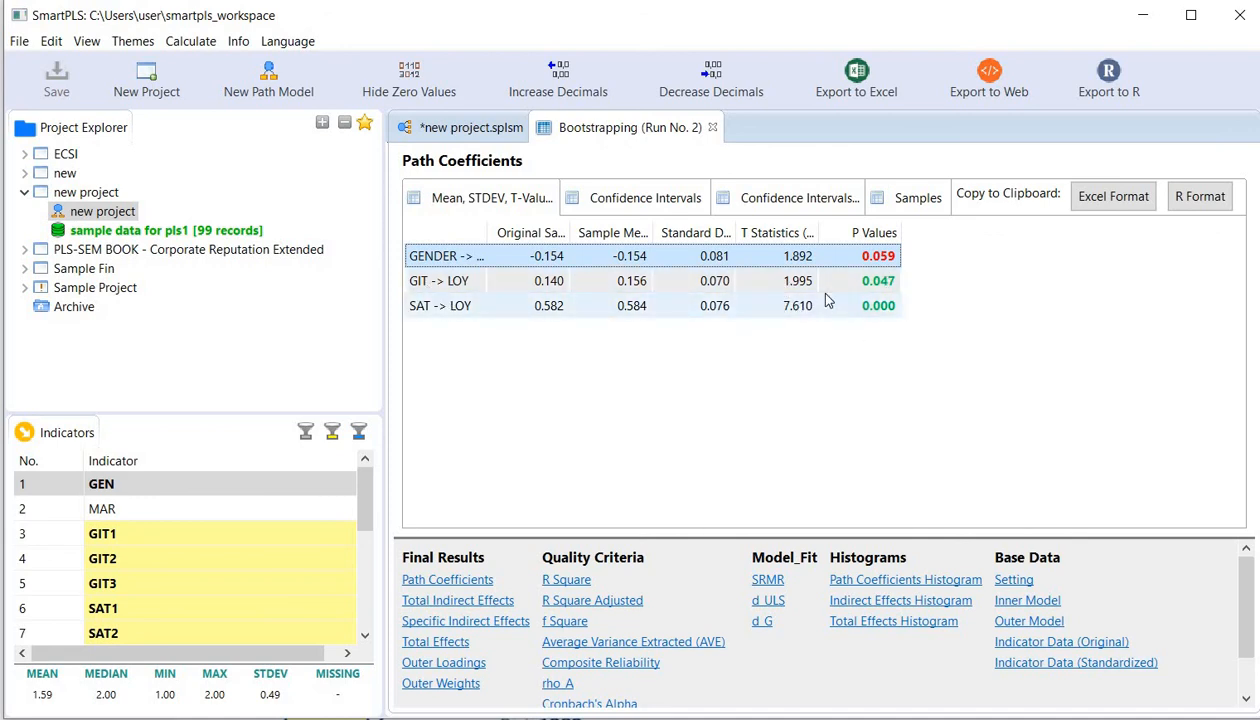
pyautogui.click(633, 201)
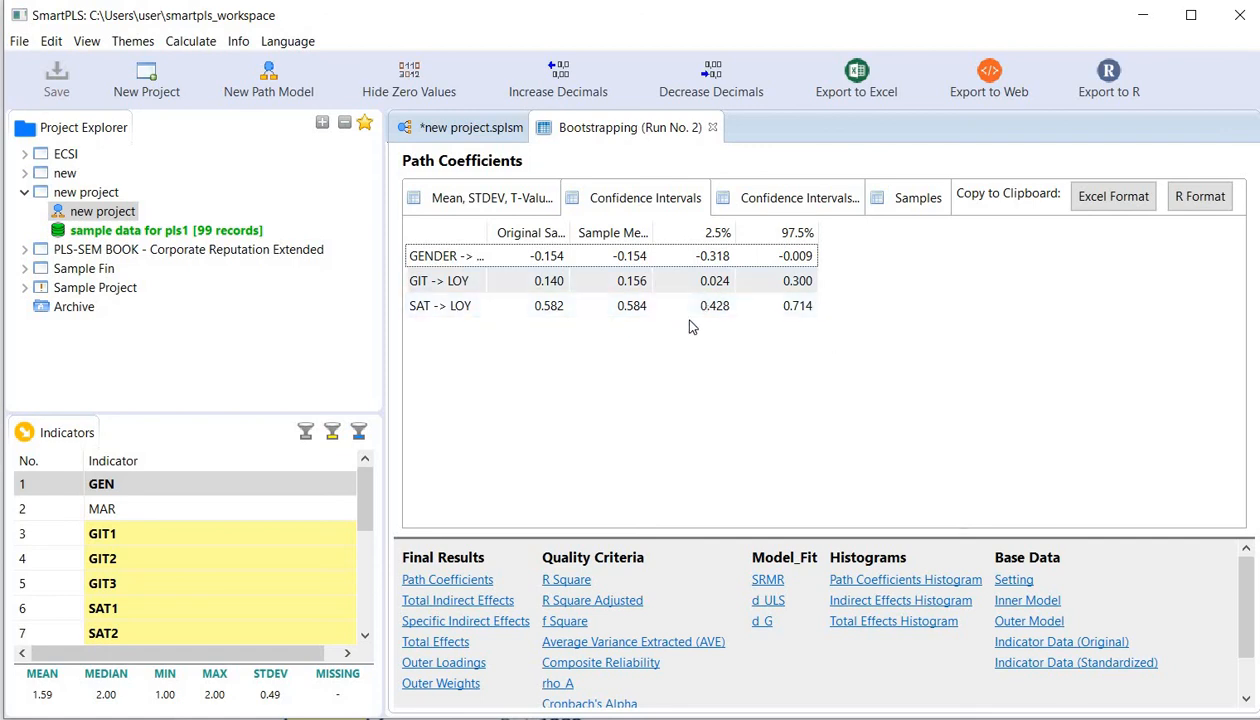
pyautogui.click(497, 203)
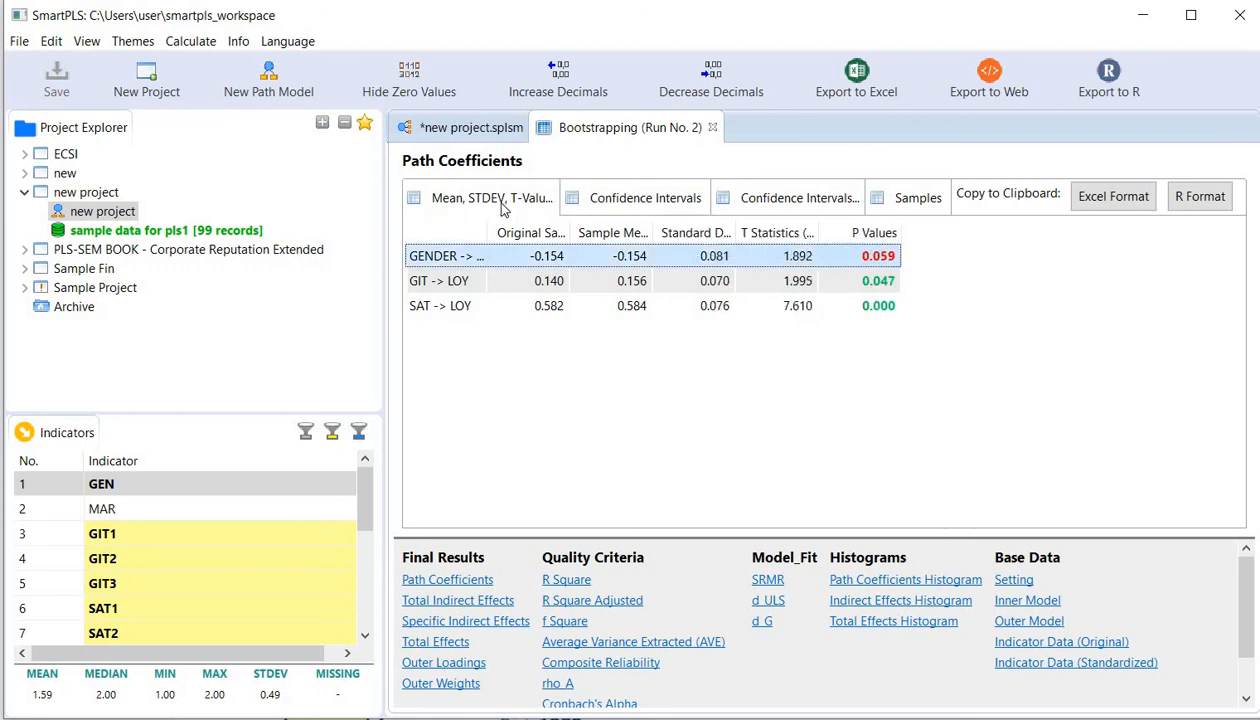
pyautogui.click(478, 128)
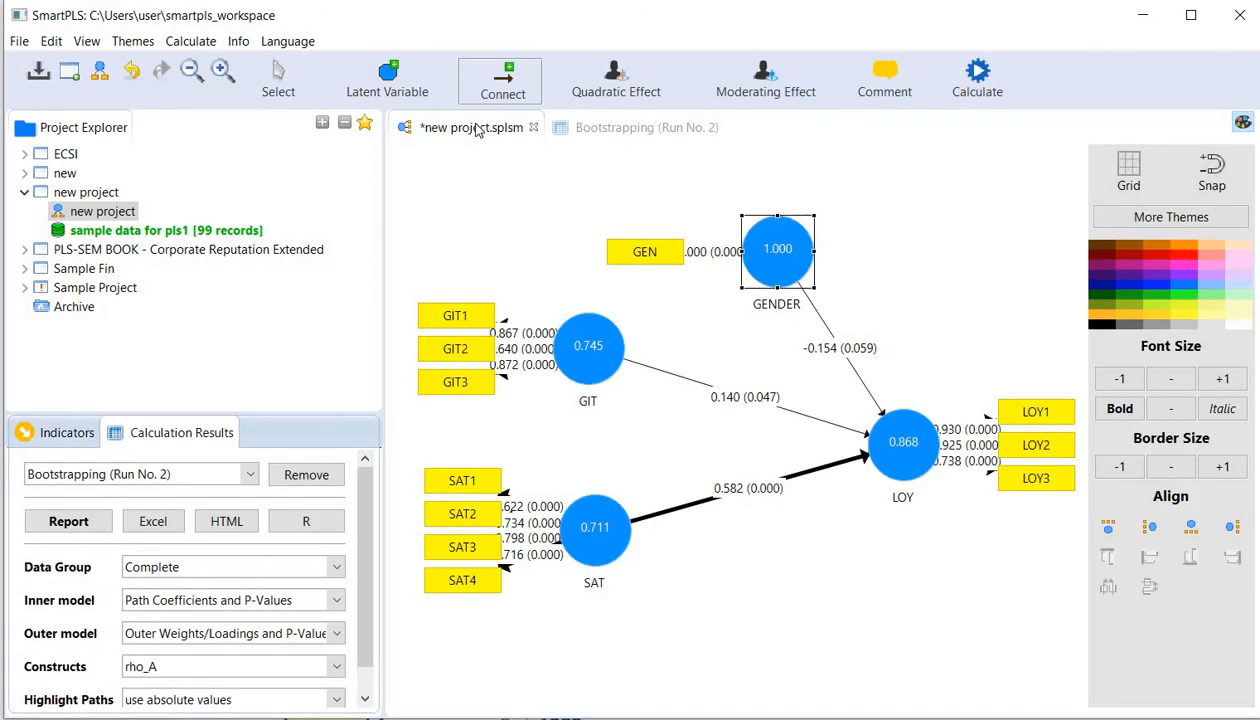